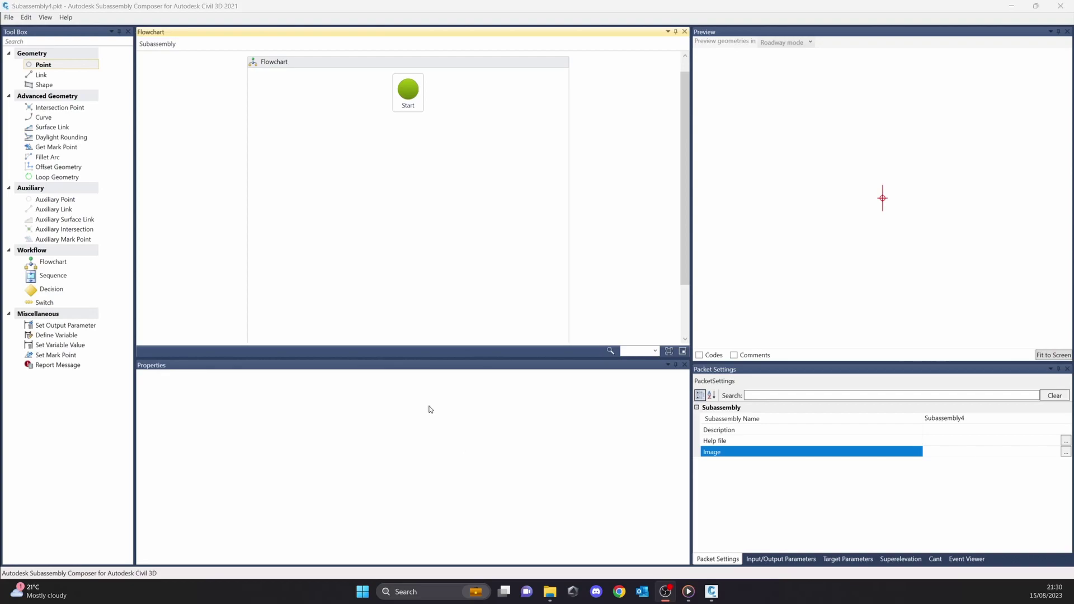
left_click(9, 19)
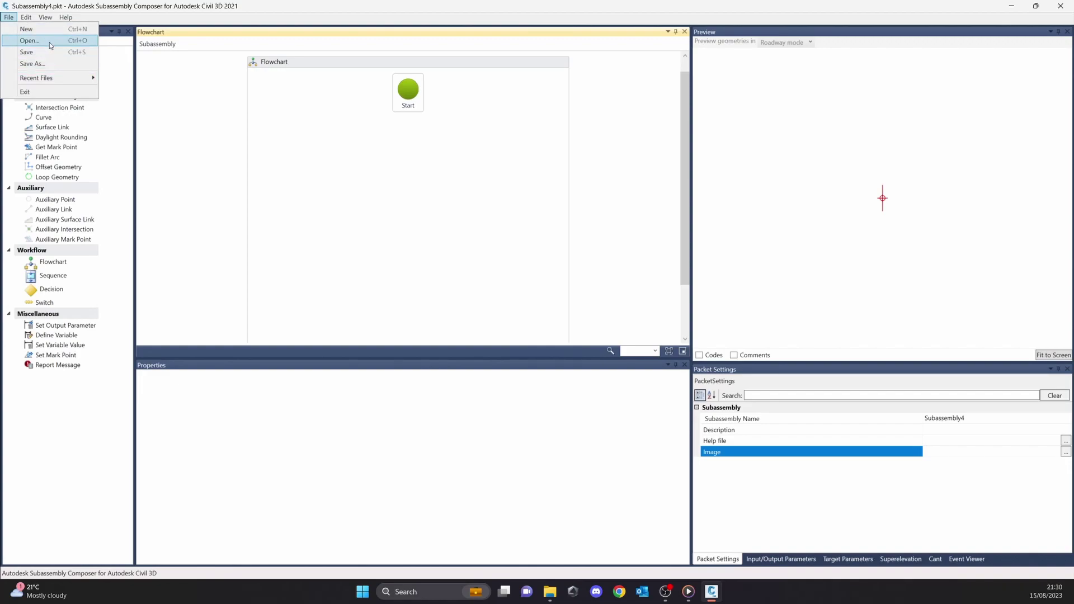
mouse_move(60, 81)
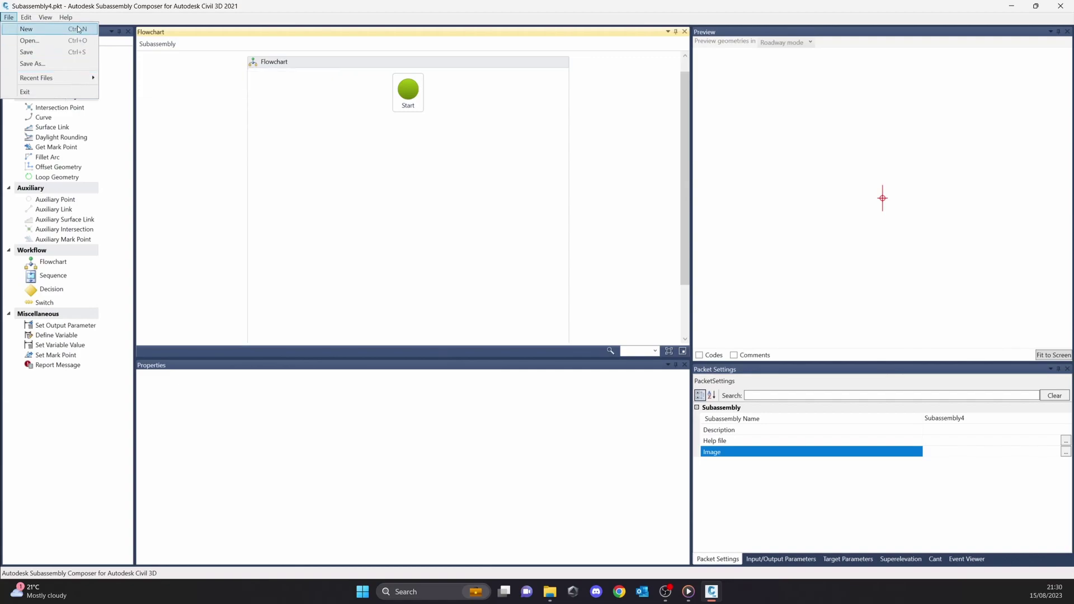
mouse_move(66, 17)
mouse_move(29, 18)
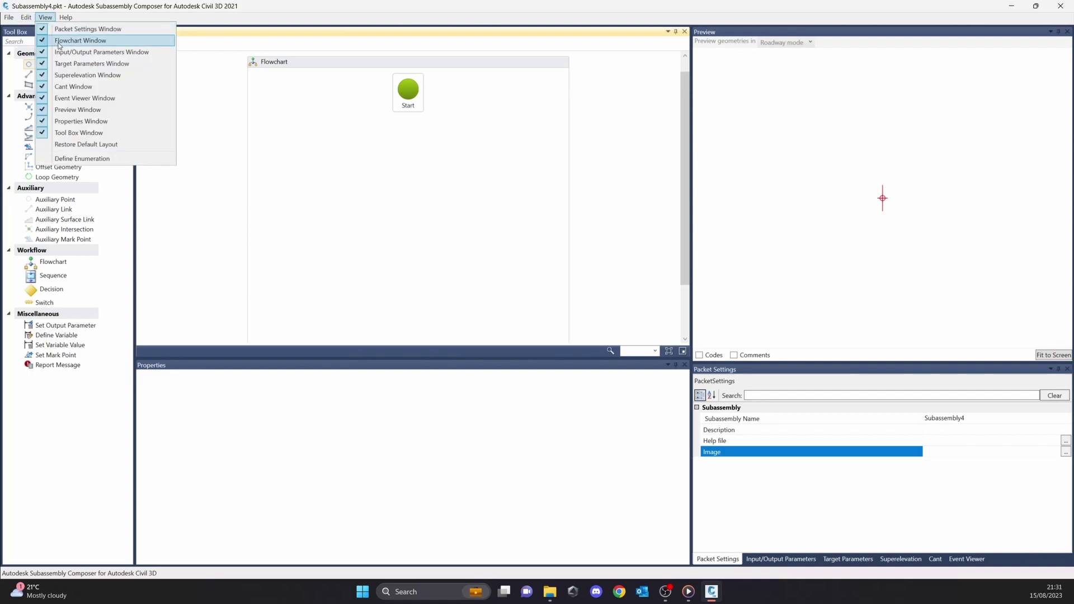
Hide the Superelevation, Input/Output Parameters, Event Viewer, Properties, Preview and Packet Settings windows
left_click(84, 75)
left_click(46, 18)
left_click(78, 53)
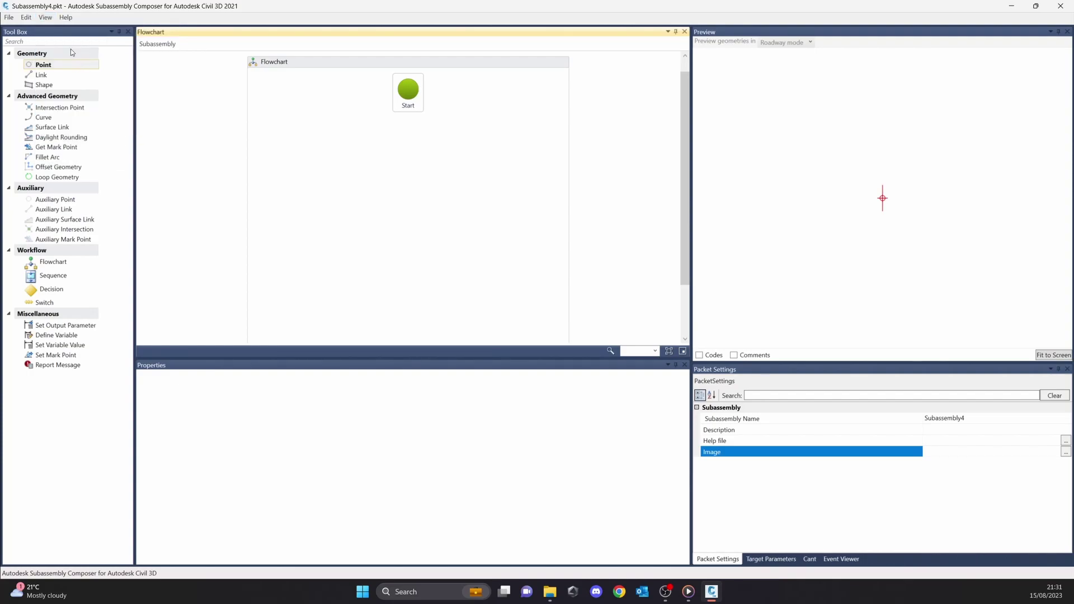
left_click(45, 17)
left_click(84, 102)
left_click(44, 18)
left_click(67, 125)
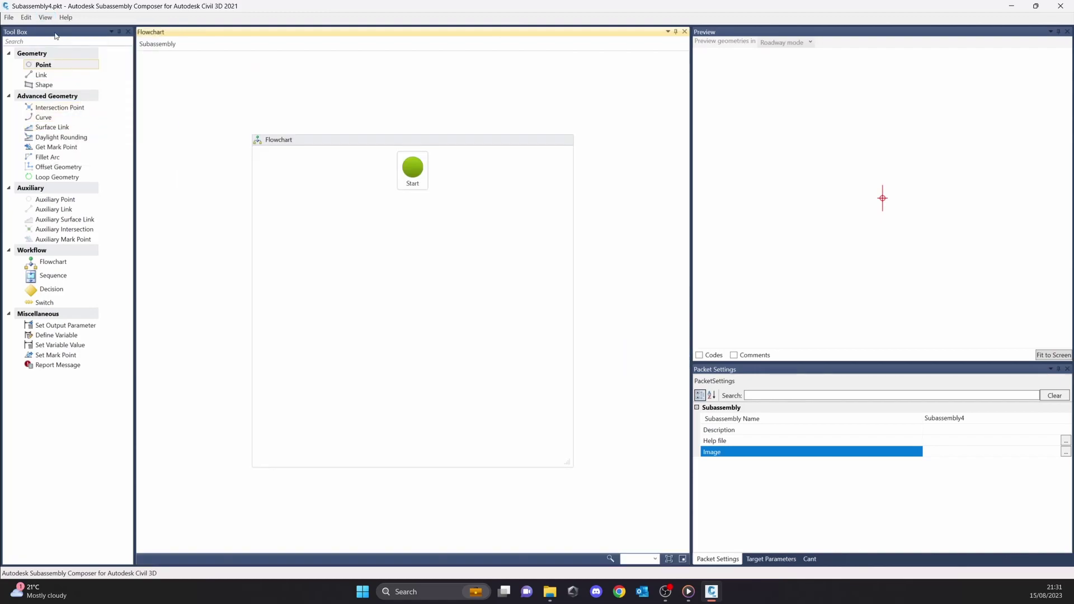
left_click(44, 18)
left_click(79, 110)
left_click(46, 19)
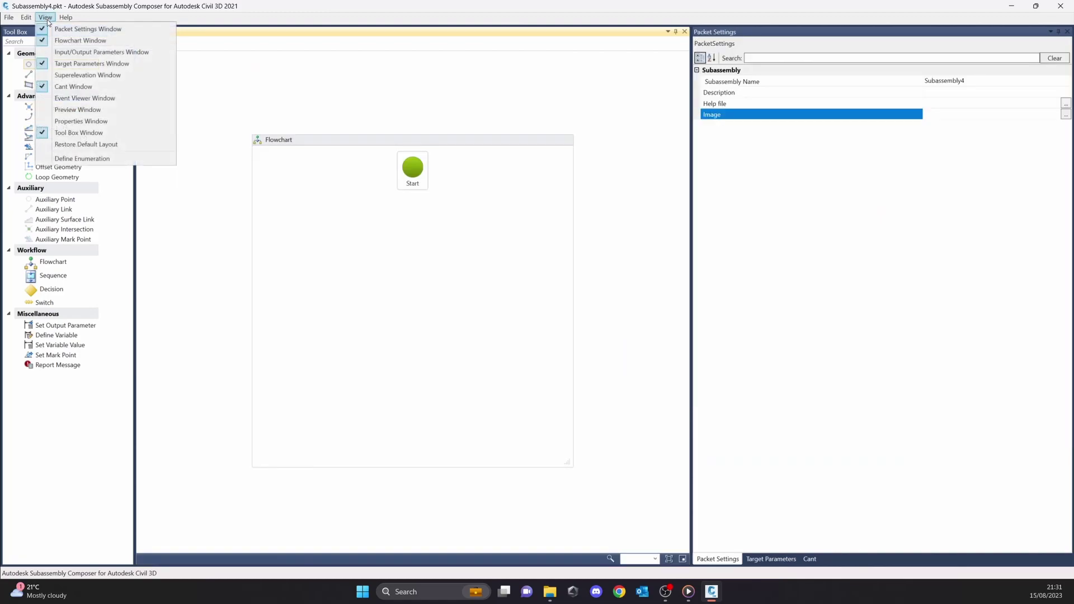
left_click(52, 28)
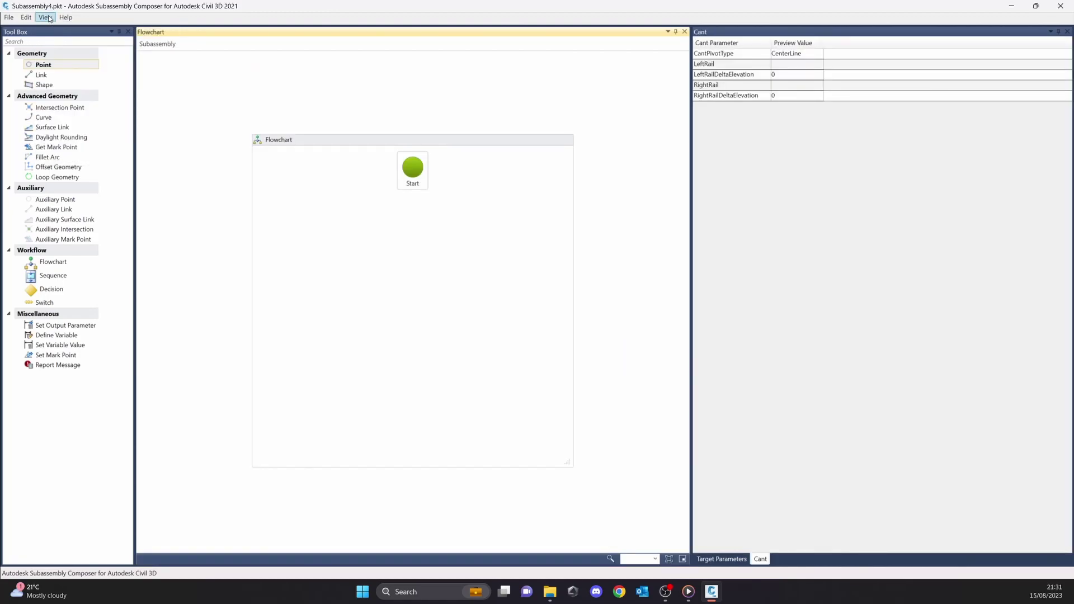
Restore the default window layout of the workspace
left_click(49, 19)
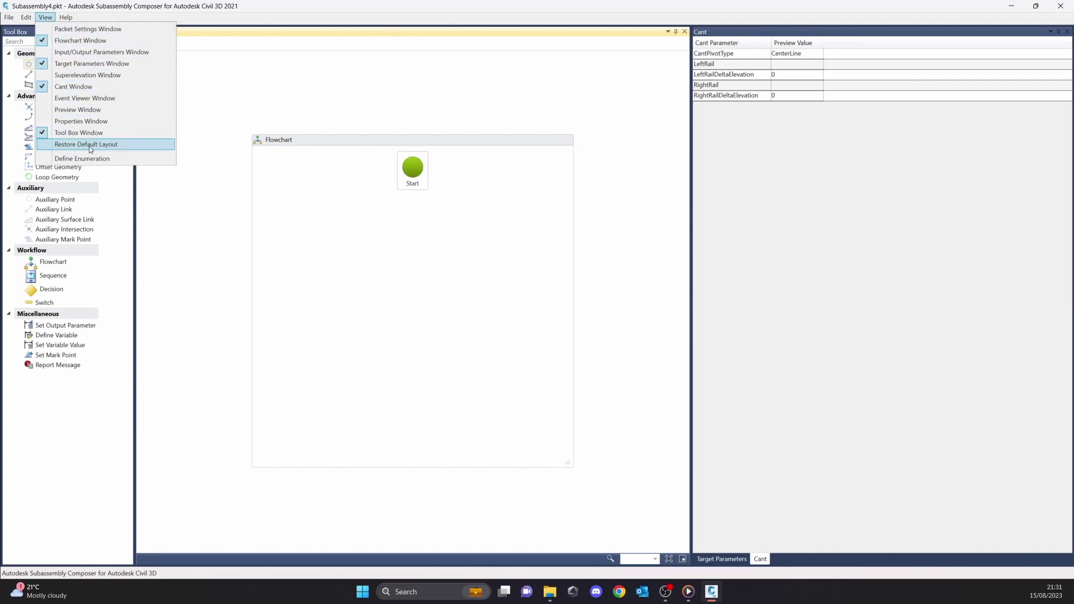
left_click(106, 148)
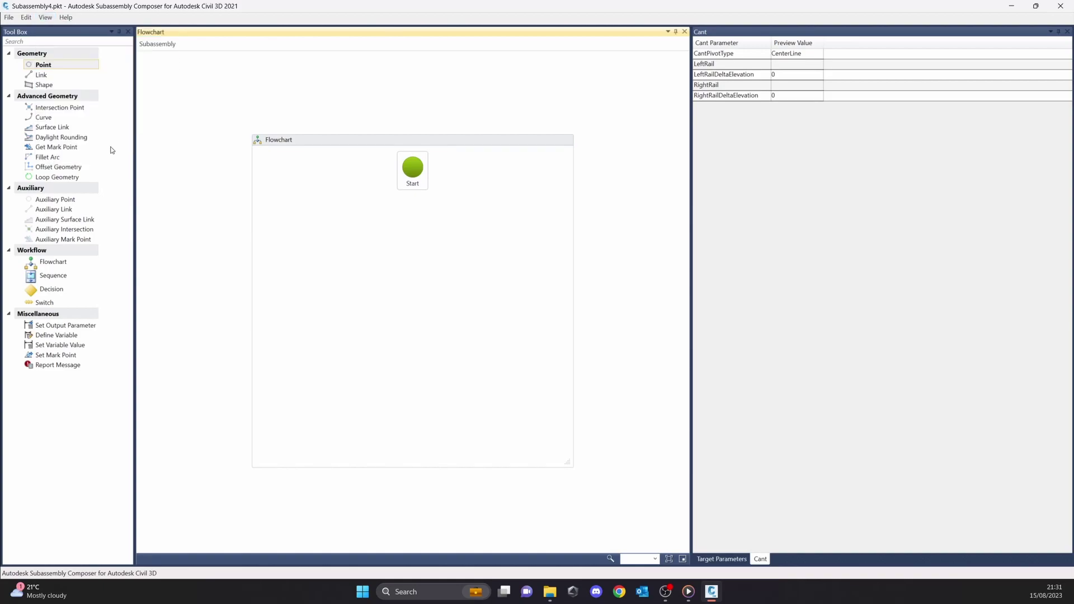
left_click_drag(85, 180, 130, 183)
Open the Define Enumeration dialog, look at its enum group and item columns, and cancel it
left_click(50, 21)
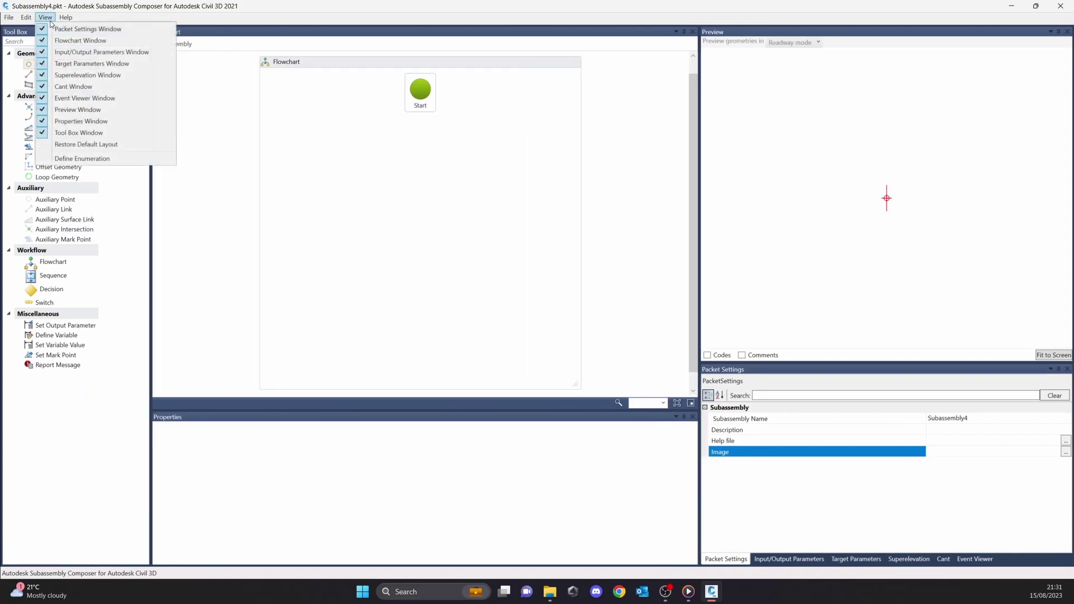
left_click(88, 159)
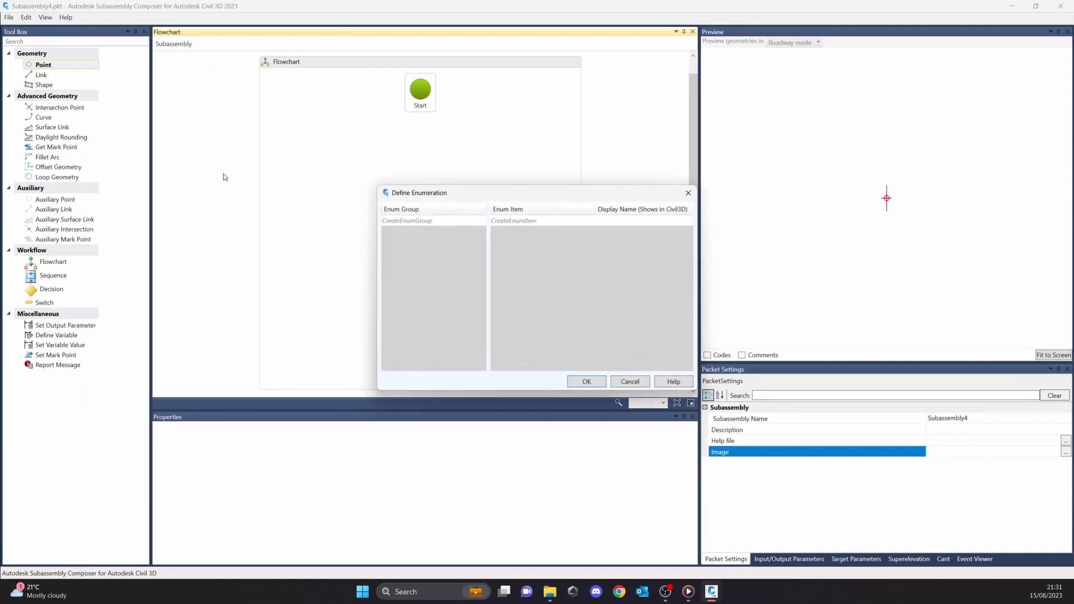
left_click_drag(482, 193, 346, 134)
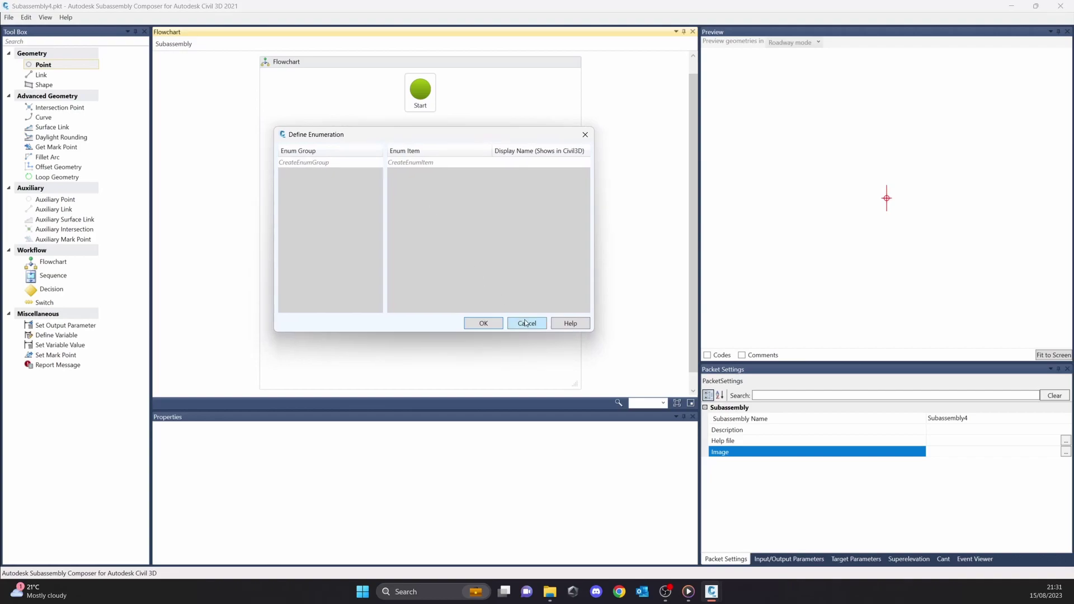
left_click(526, 324)
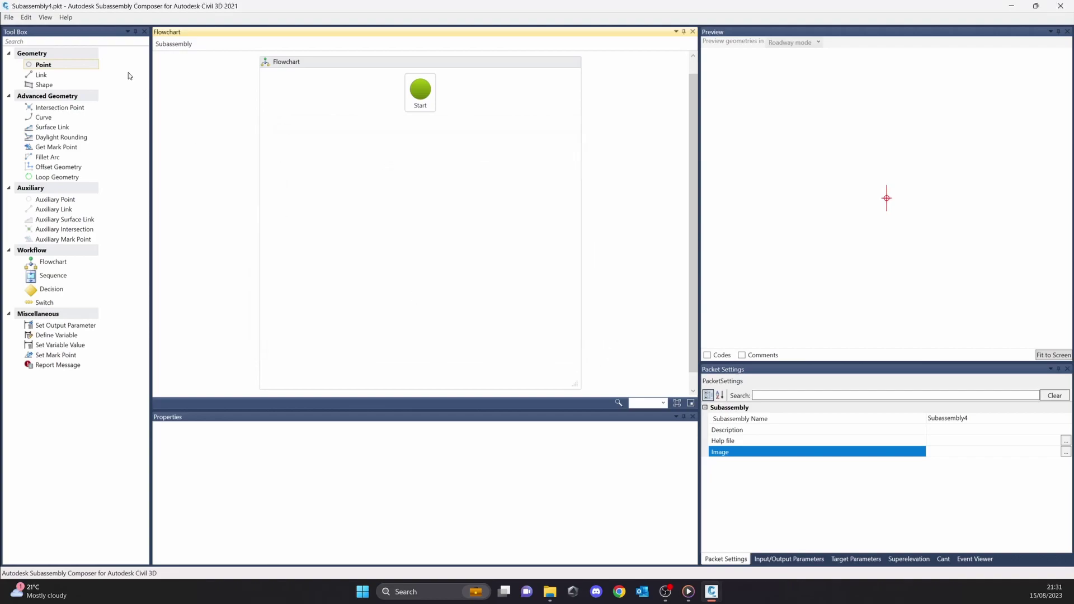
Open the online Subassembly Composer help in the browser, maximize its window and look over the topic tree
left_click(66, 18)
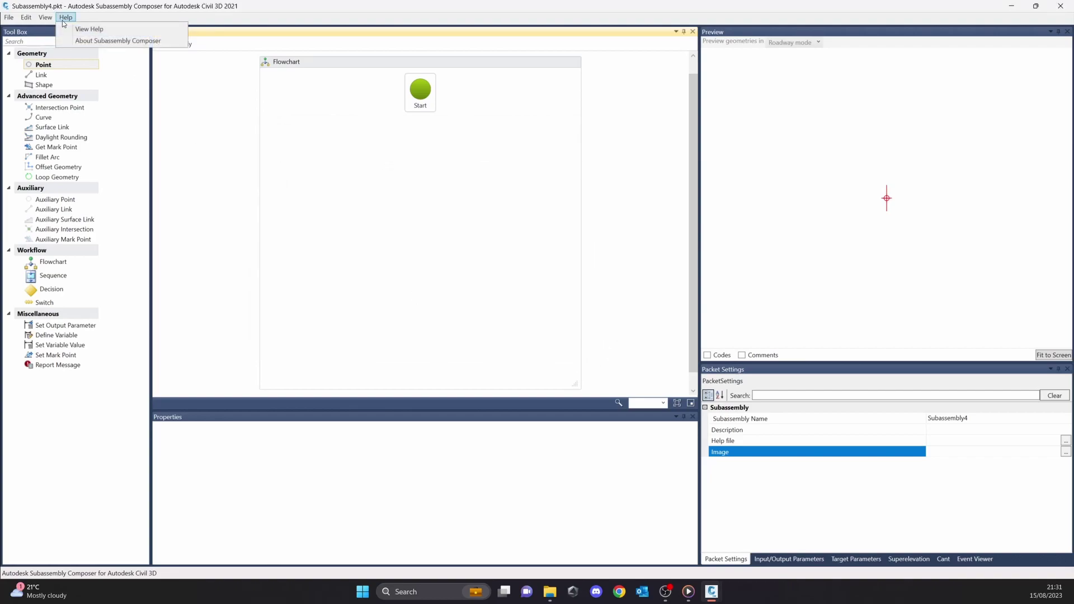
left_click(90, 29)
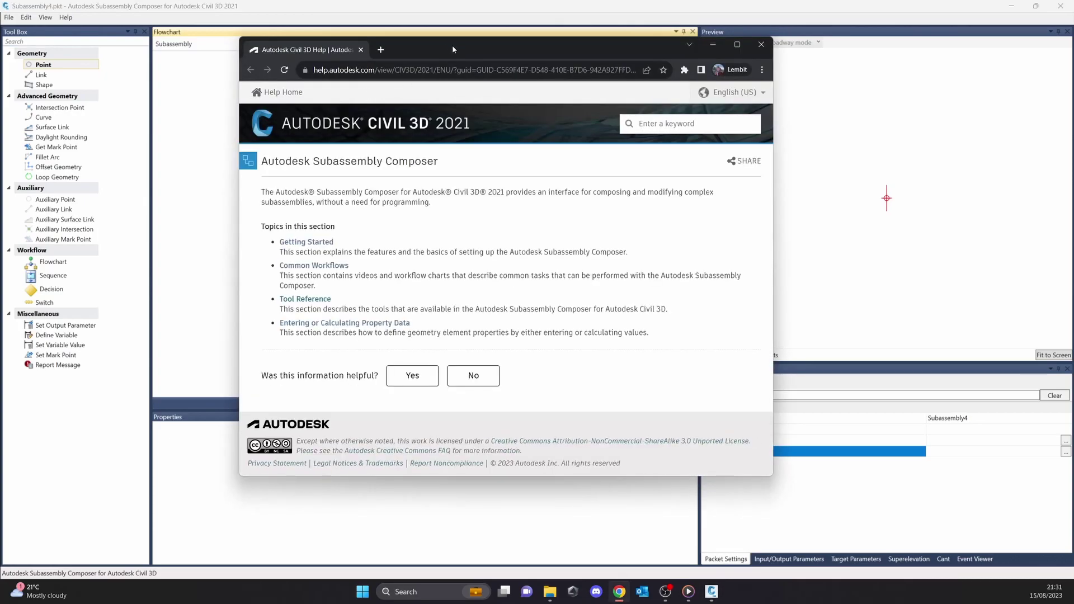
double_click(452, 45)
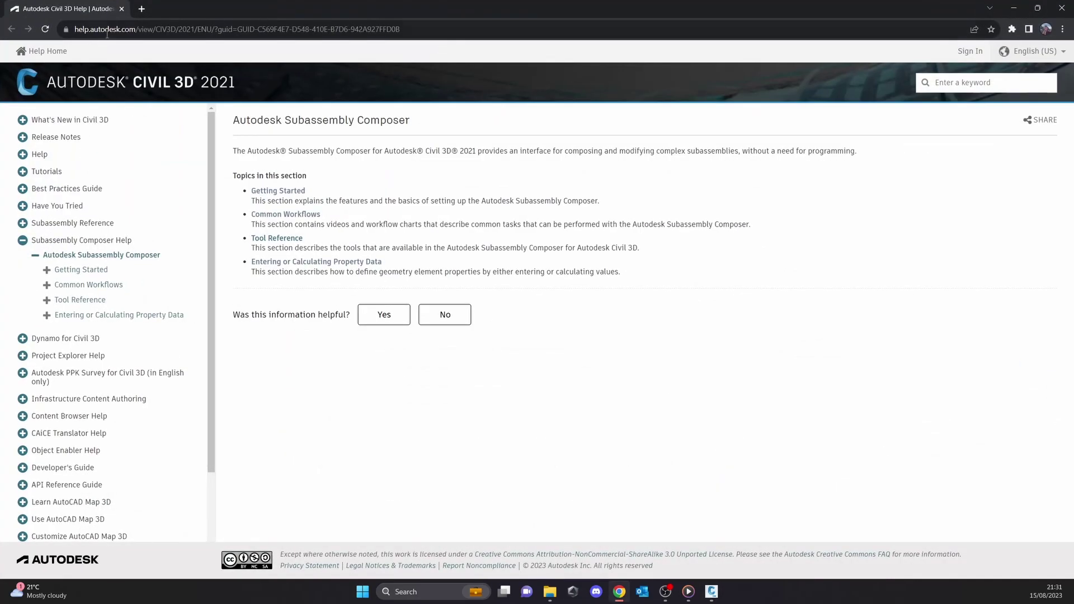
scroll(149, 168, "down", 2)
scroll(46, 283, "up", 2)
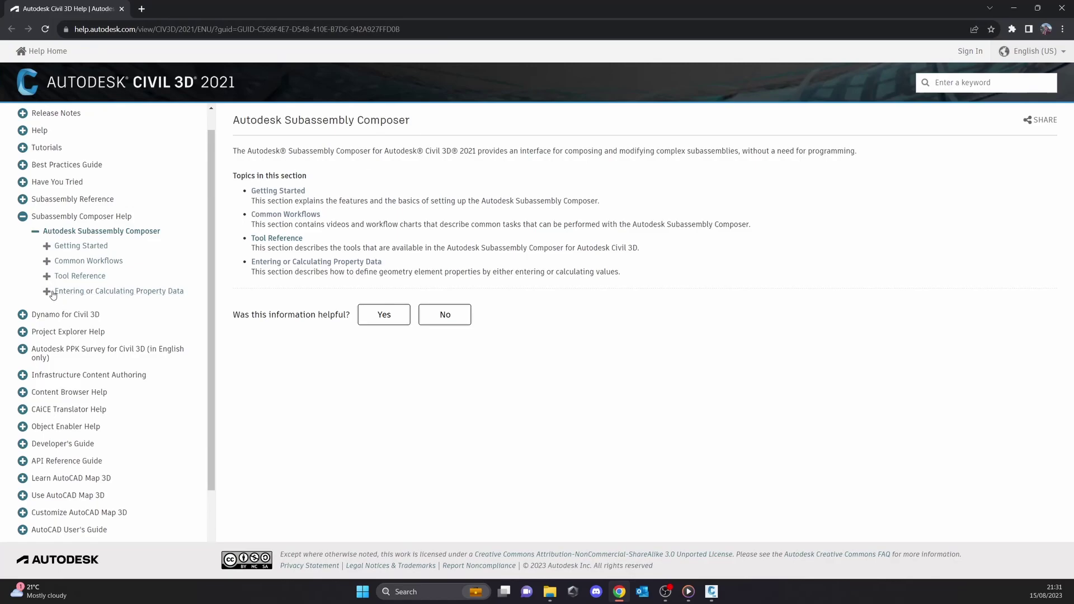
View the Expressions and API Functions help topics under Entering or Calculating Property Data, and close the browser
left_click(46, 290)
left_click(83, 332)
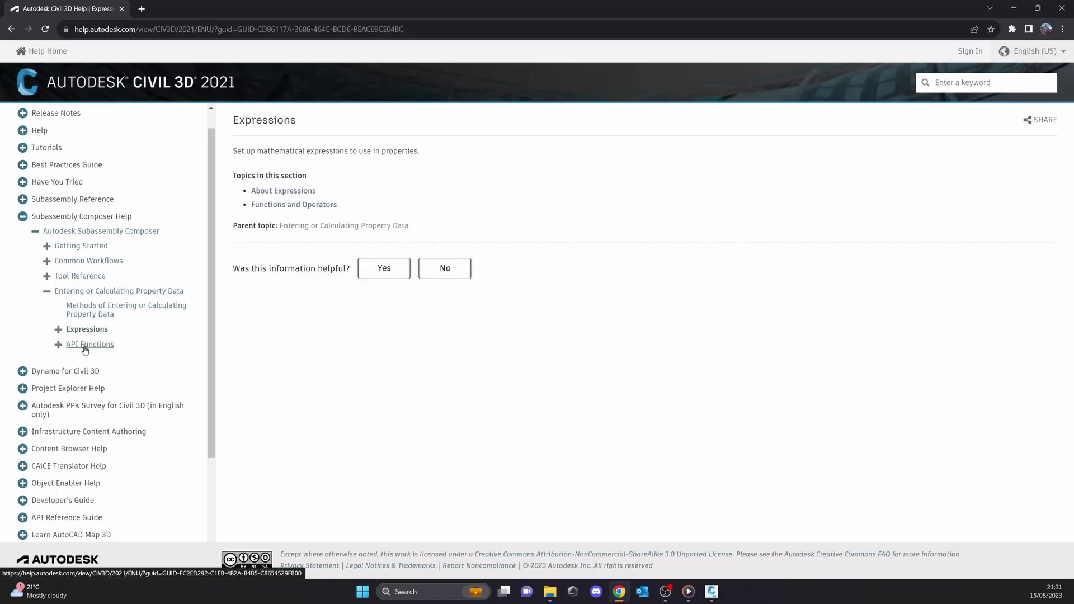
left_click(84, 345)
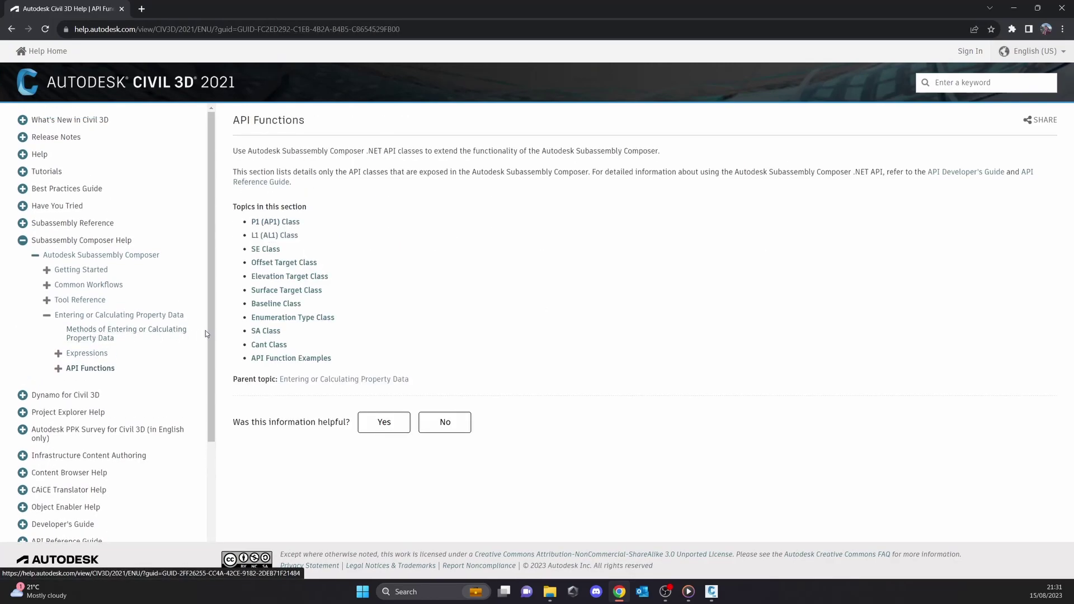
left_click(103, 354)
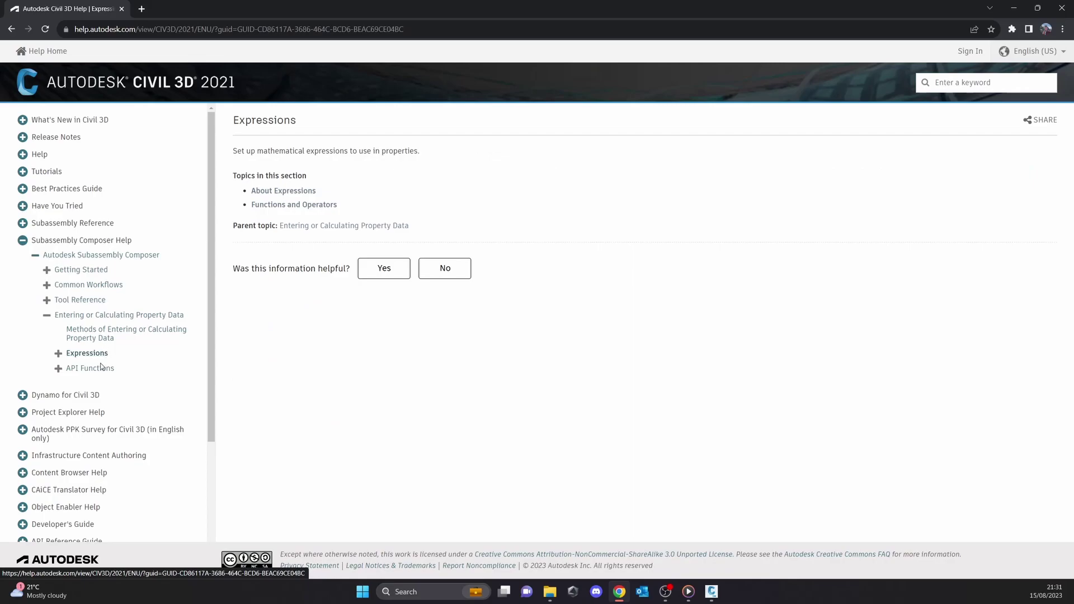
left_click(91, 368)
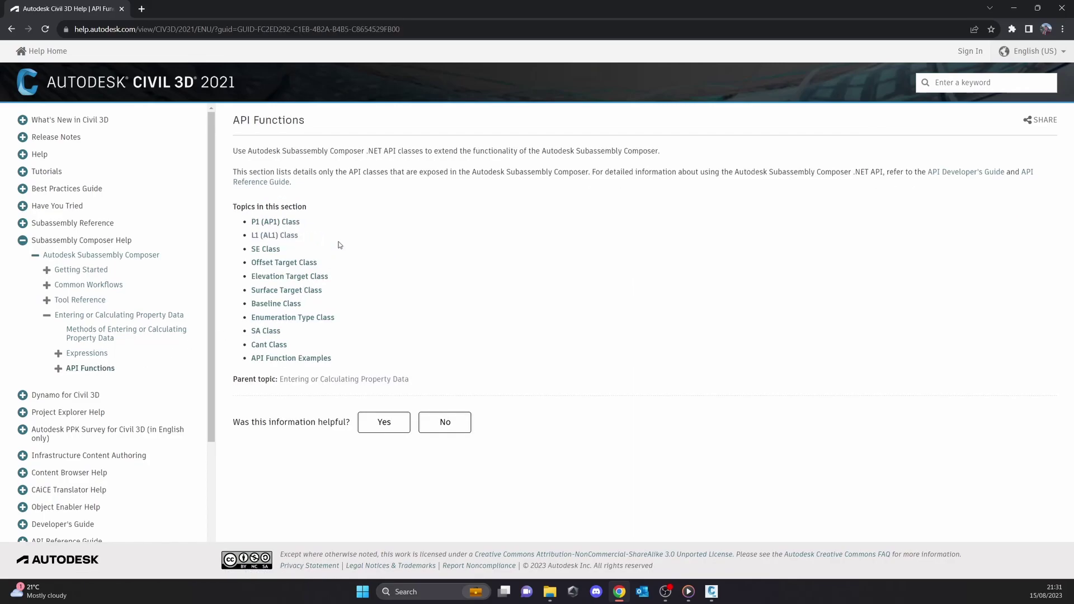
double_click(367, 15)
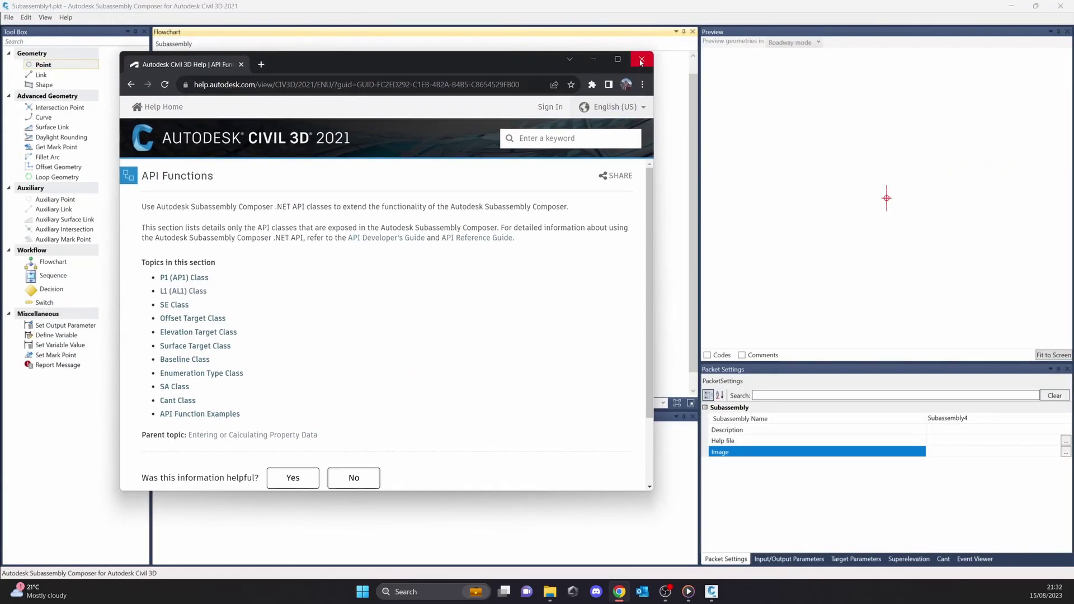
left_click(641, 59)
View the version and license information in the About Subassembly Composer dialog and close it
left_click(66, 17)
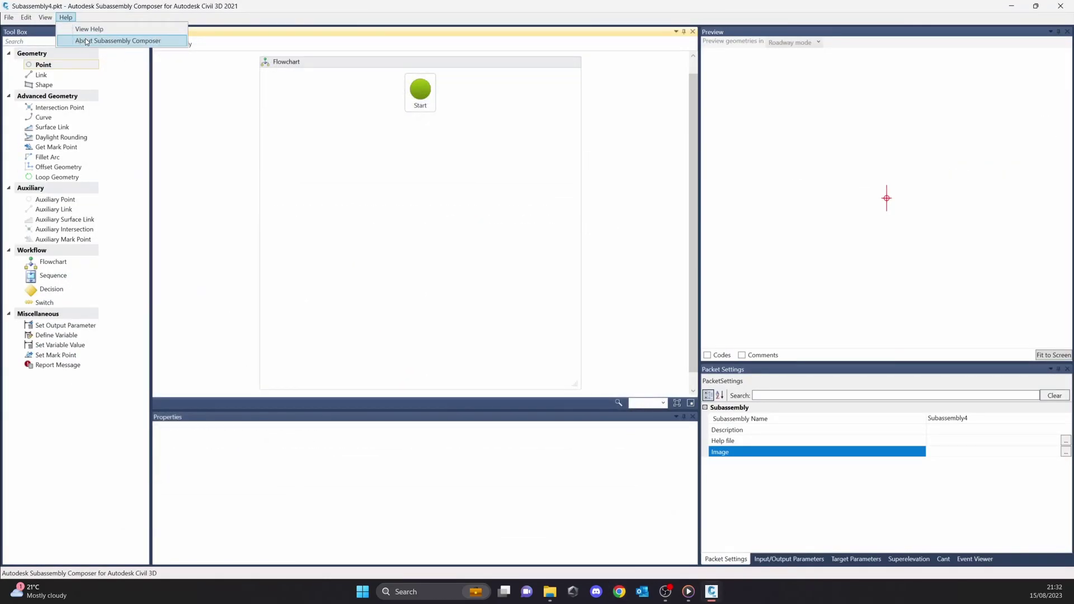
left_click(87, 41)
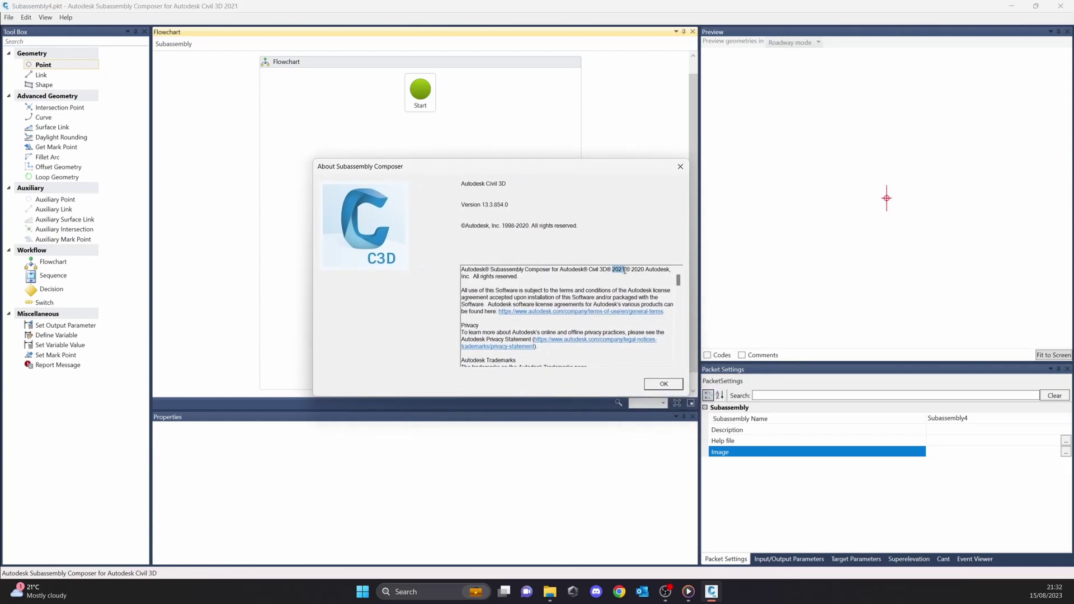
left_click_drag(583, 167, 468, 147)
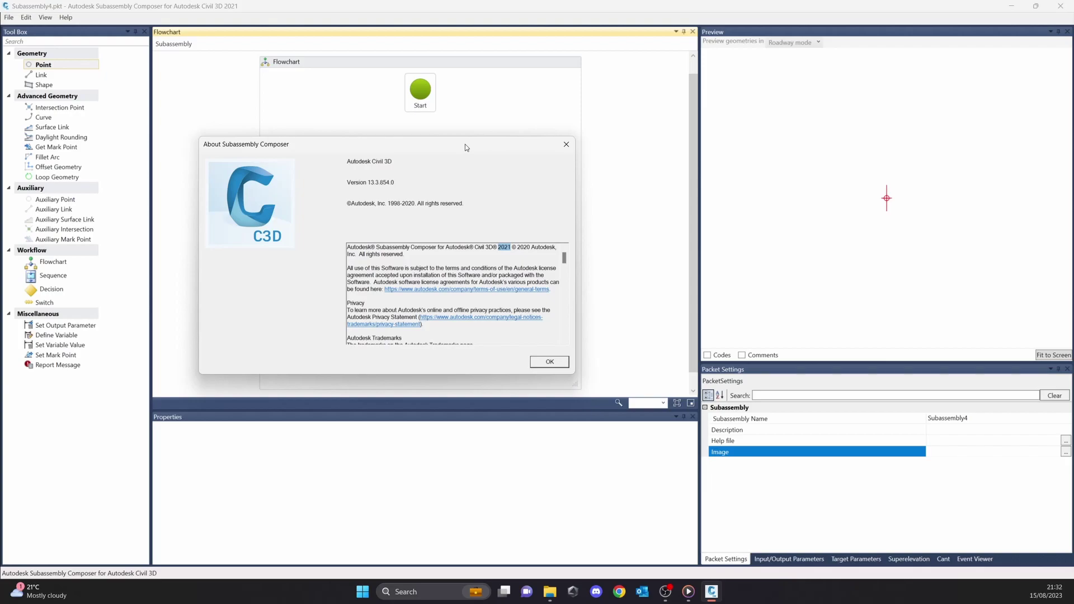
left_click_drag(464, 145, 786, 65)
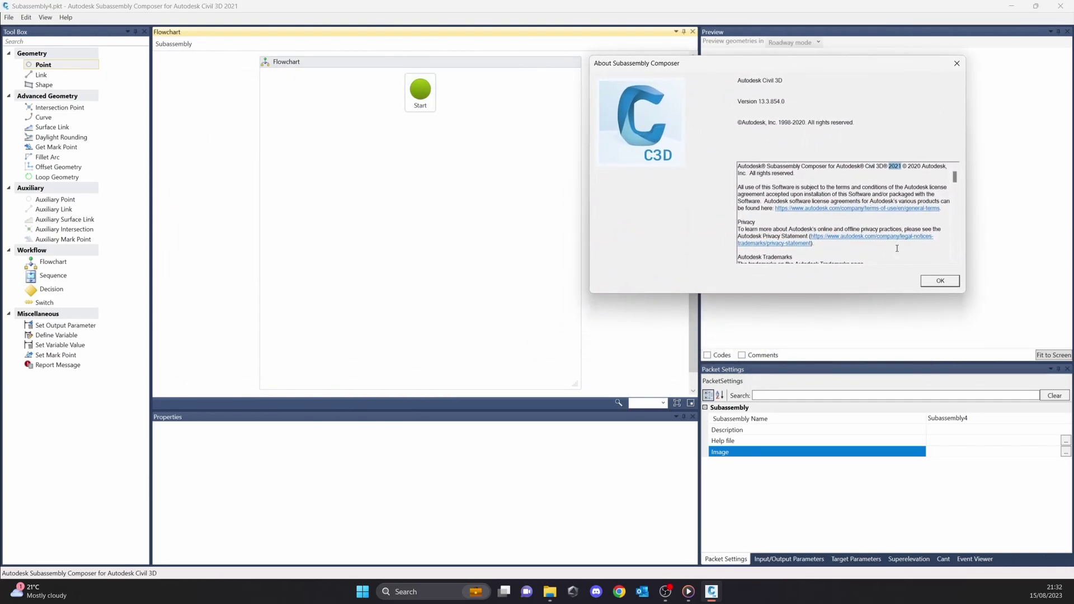
scroll(954, 230, "down", 15)
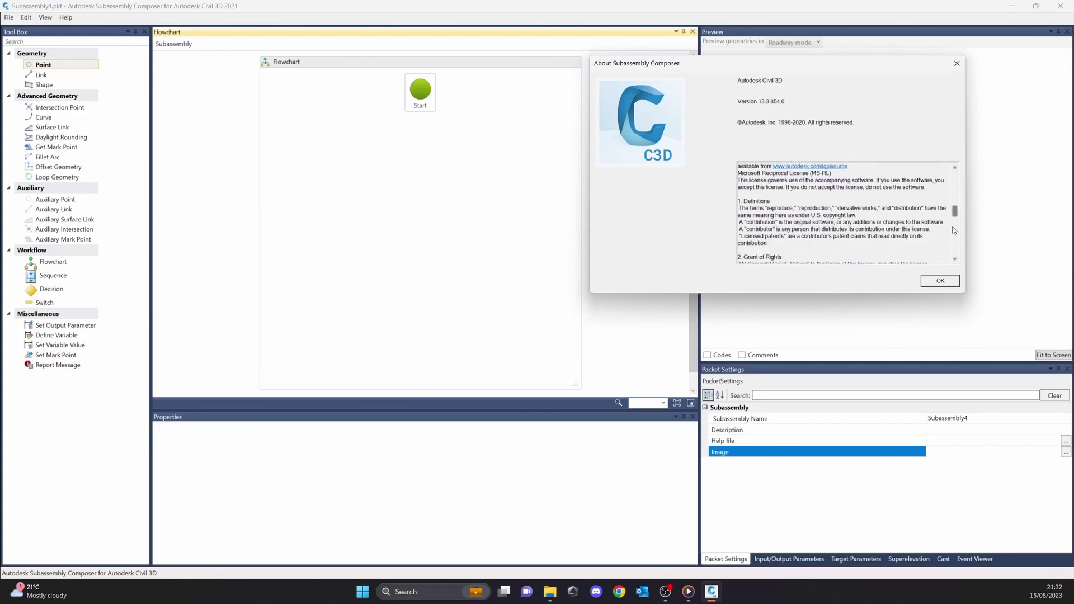
left_click(942, 282)
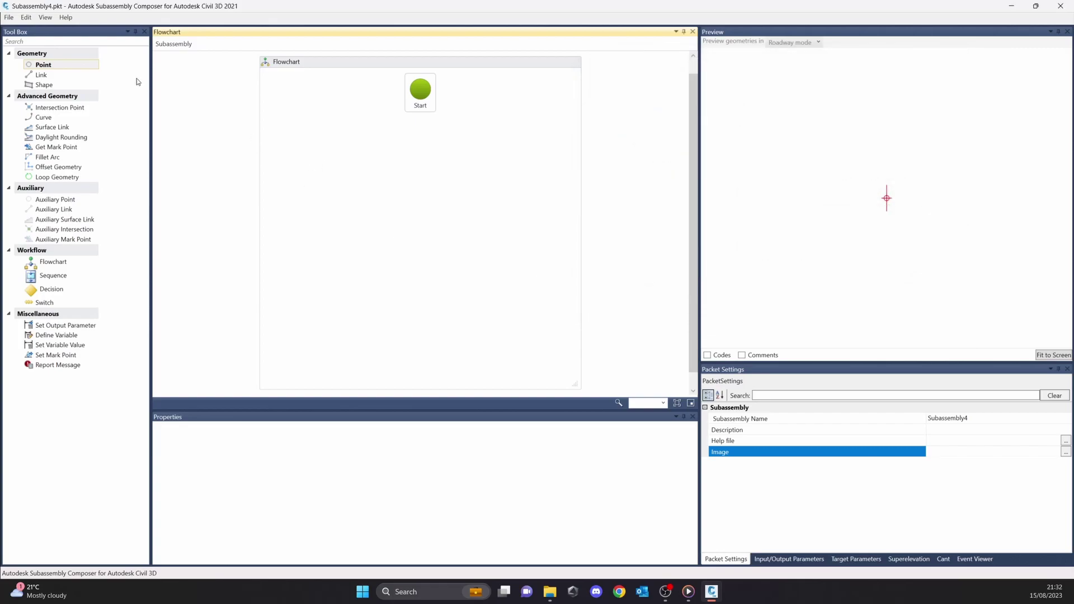
mouse_move(149, 80)
left_mouse_down()
mouse_move(107, 85)
mouse_move(148, 96)
left_mouse_up()
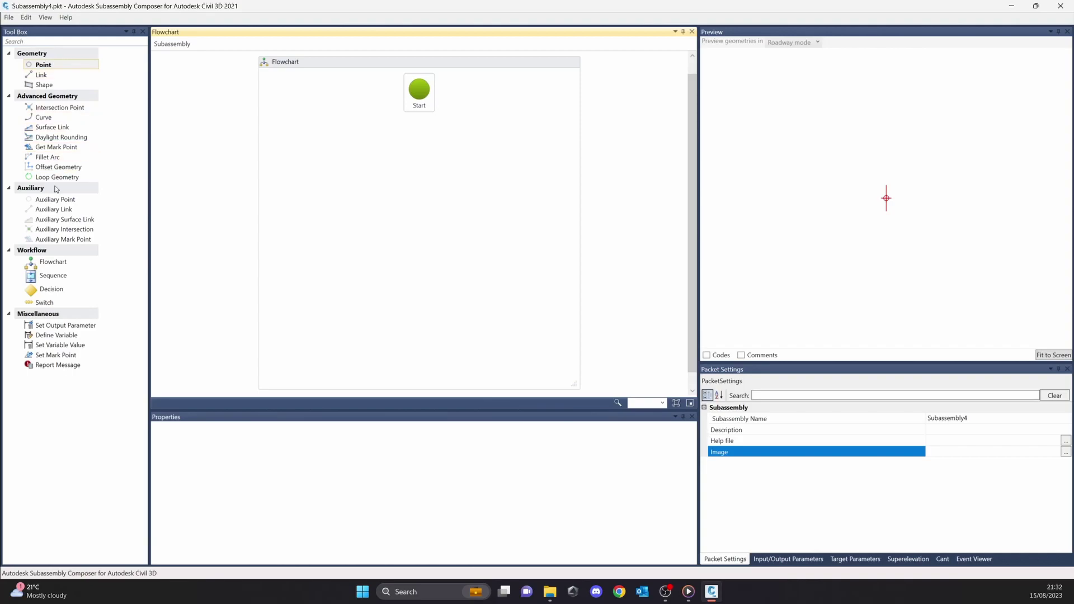
left_click(54, 85)
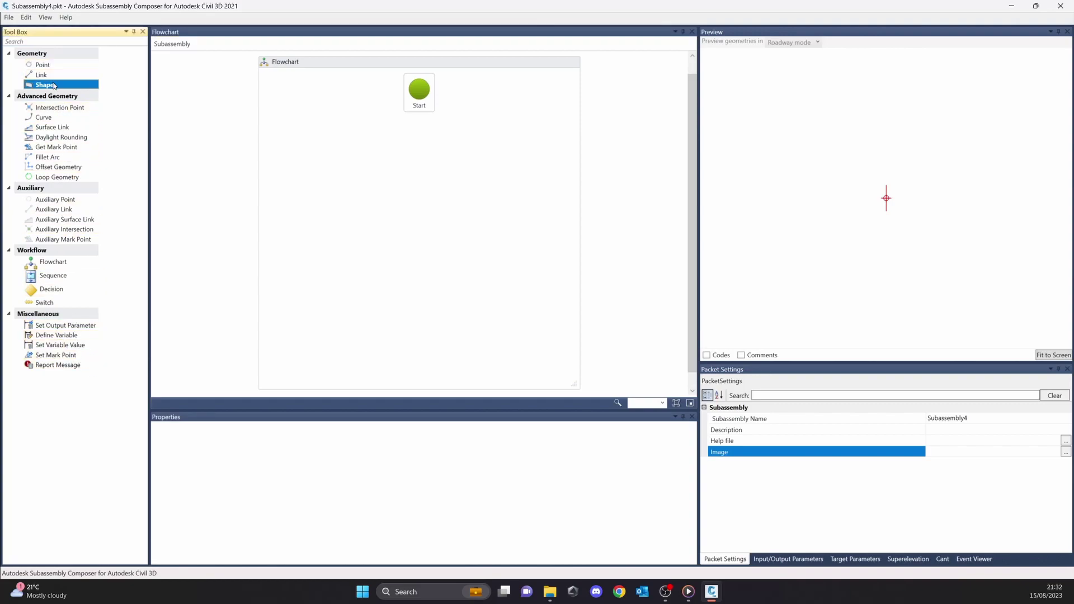
left_click(64, 137)
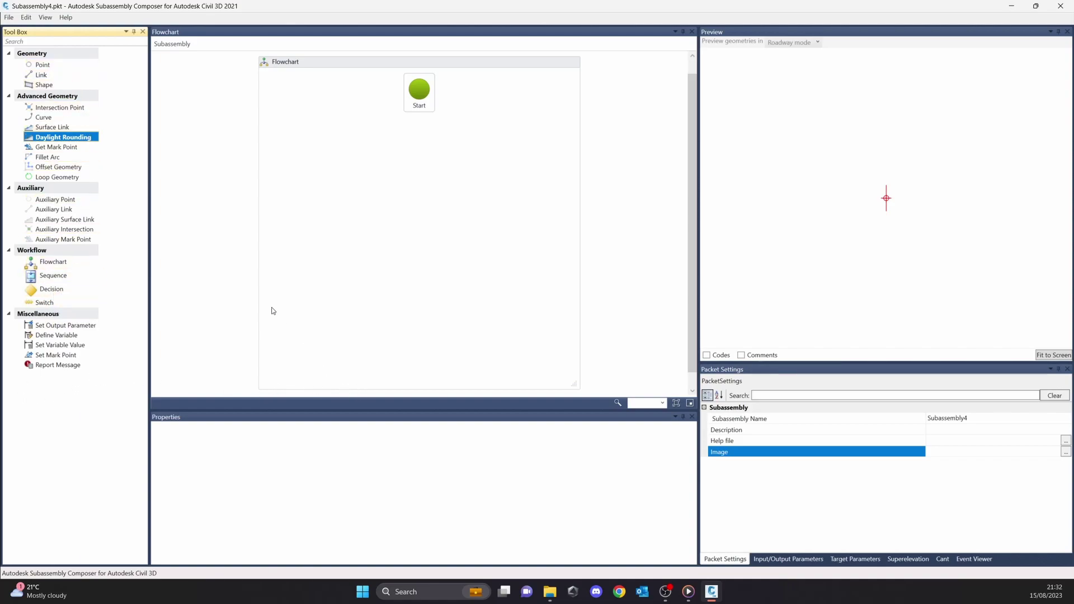
left_click(43, 65)
left_click(42, 75)
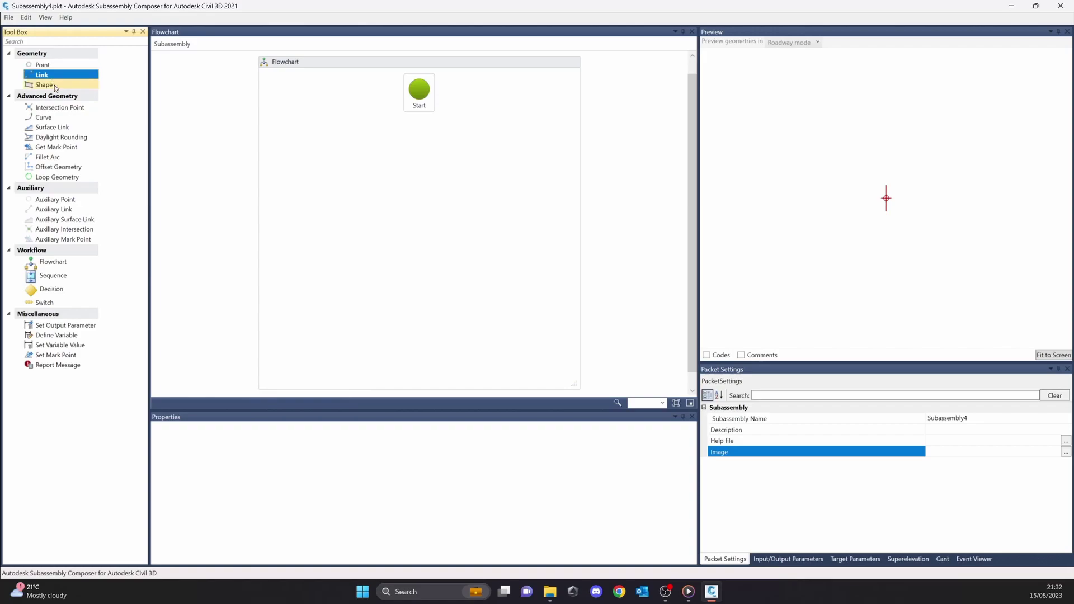
left_click(84, 85)
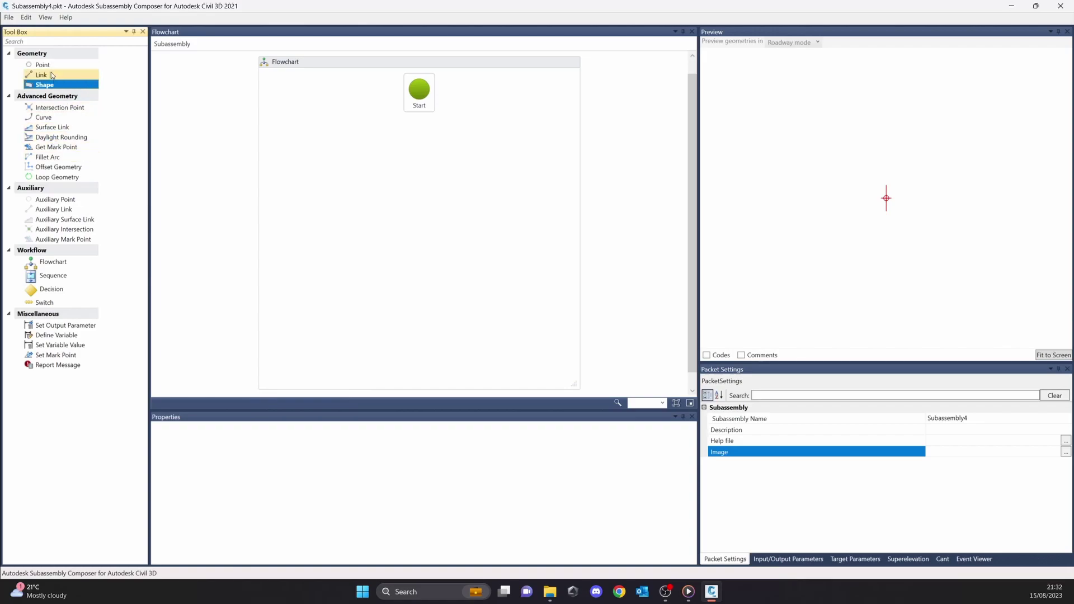
Add a Point element to the flowchart directly below Start and deselect it
left_click_drag(49, 66, 429, 195)
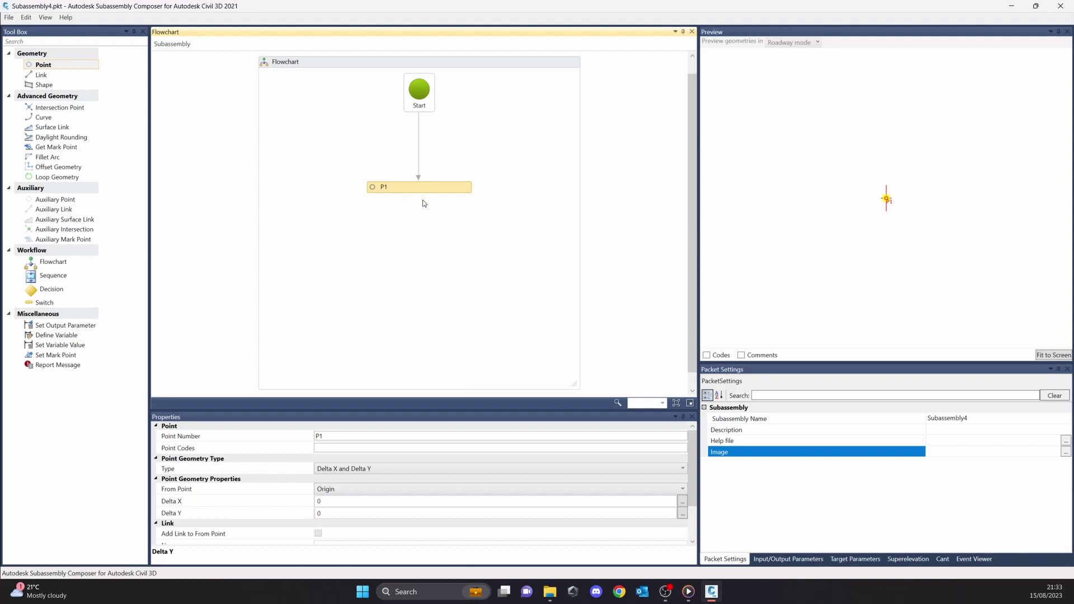
left_click(385, 246)
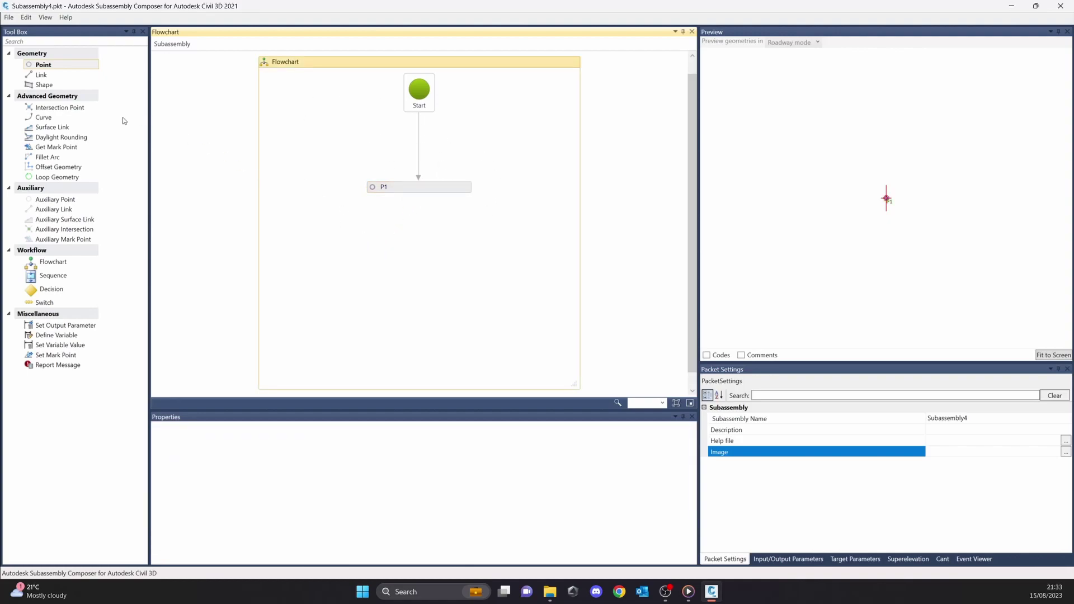
Try an Intersection Point element below P1 in the flowchart and delete it
left_click(66, 109)
left_click_drag(50, 122, 446, 229)
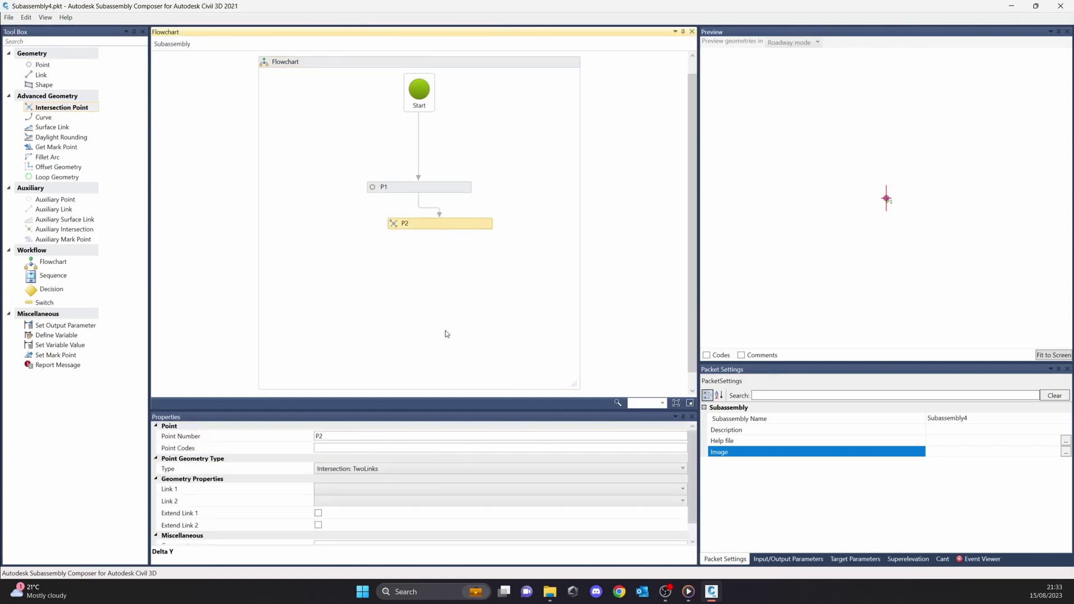
key("Delete")
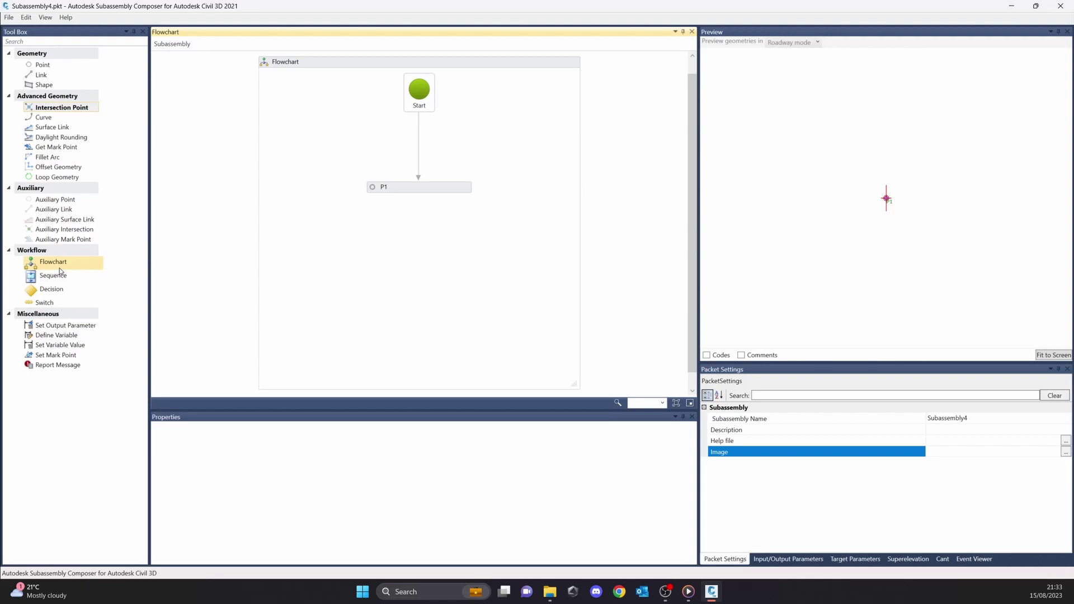
scroll(495, 214, "down", 1)
scroll(490, 215, "up", 2)
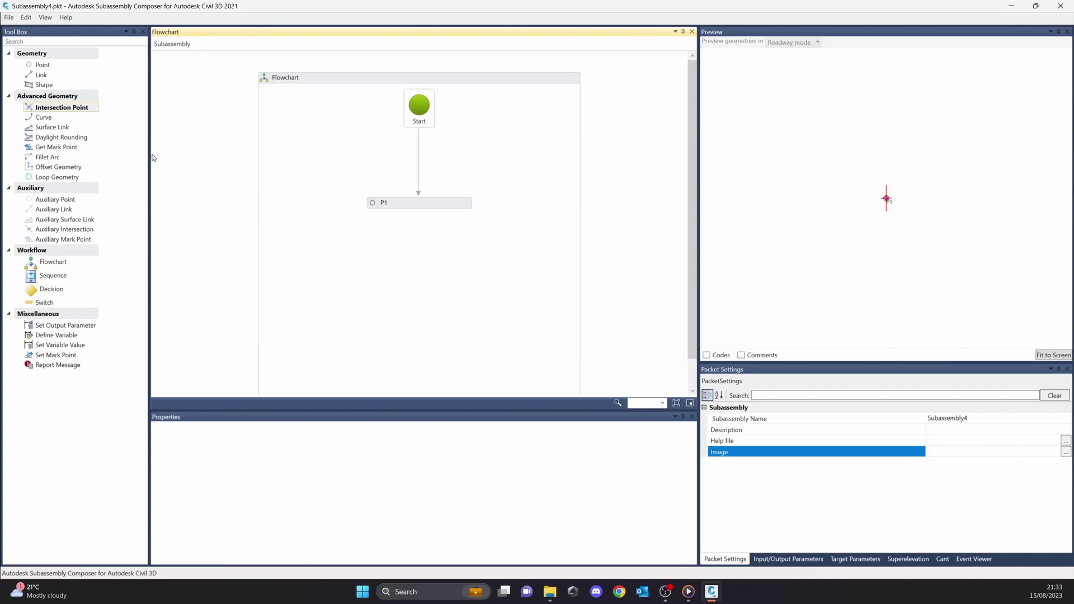
Widen the Tool Box window, and try a Get Mark Point element in the flowchart and delete it
left_click_drag(150, 158, 181, 158)
left_click_drag(78, 147, 469, 256)
key("Delete")
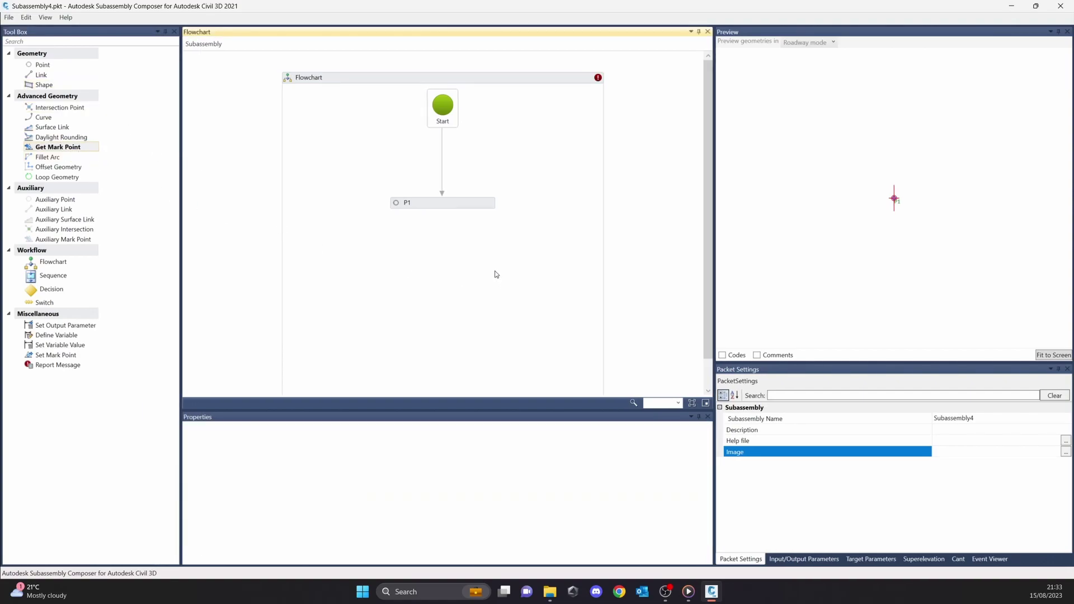
Move P1 closer to Start, add two more Point elements in sequence directly below it, and deselect them
left_click_drag(458, 208, 457, 177)
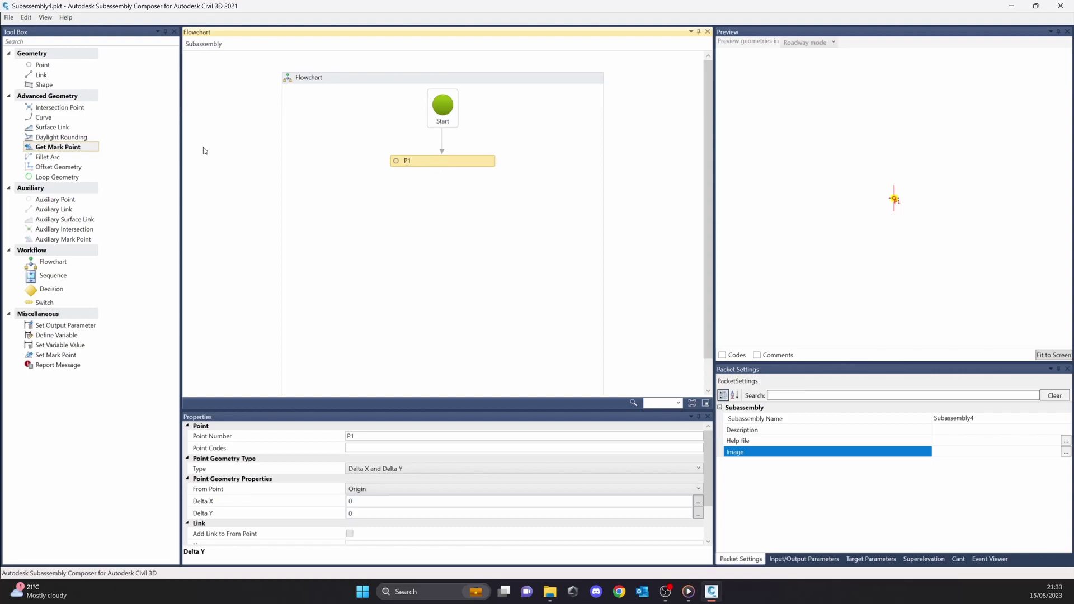
left_click_drag(42, 65, 448, 193)
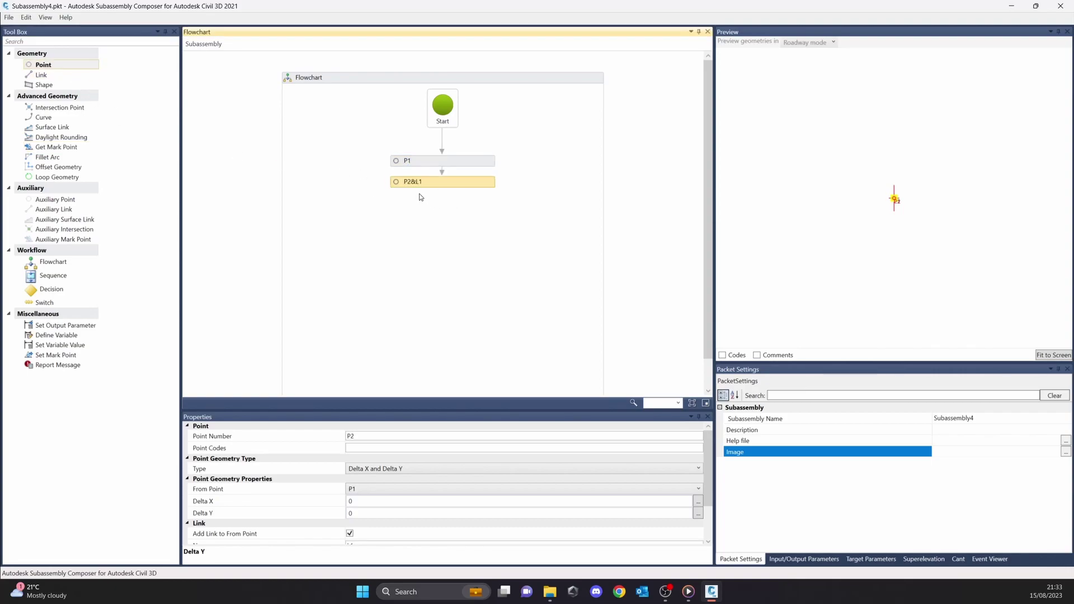
left_click_drag(44, 65, 440, 215)
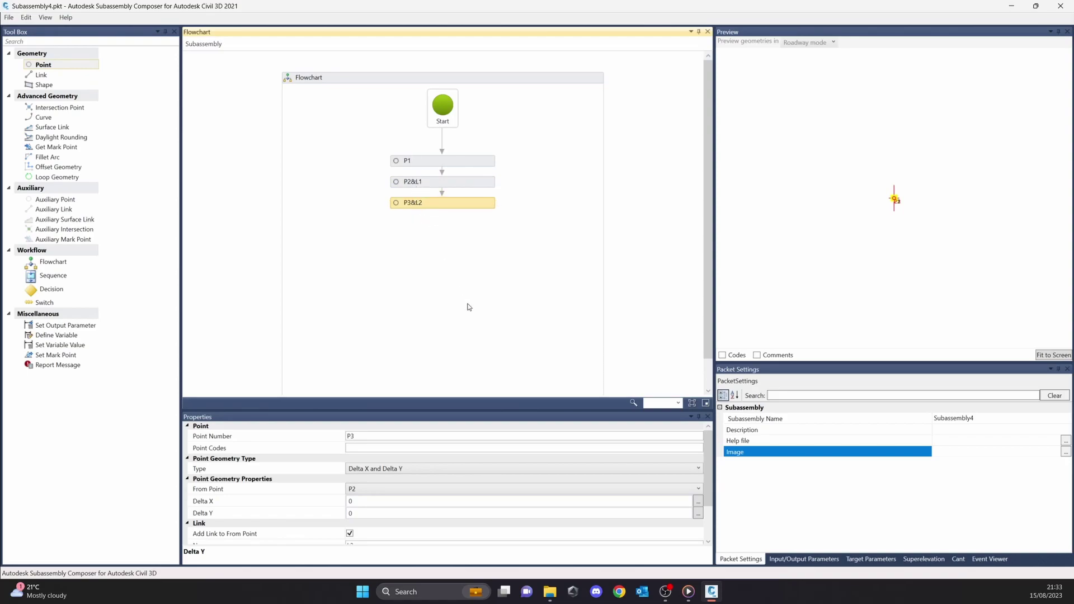
left_click(452, 283)
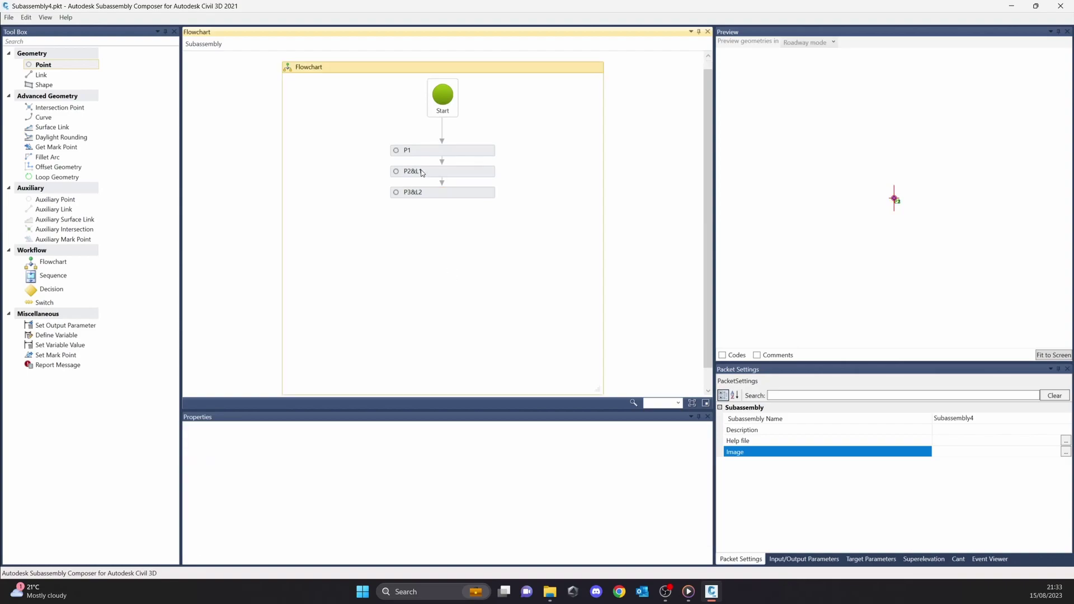
Examine the properties of the three point elements, including the geometry and link settings of P2&L1
left_click(461, 152)
left_click(462, 174)
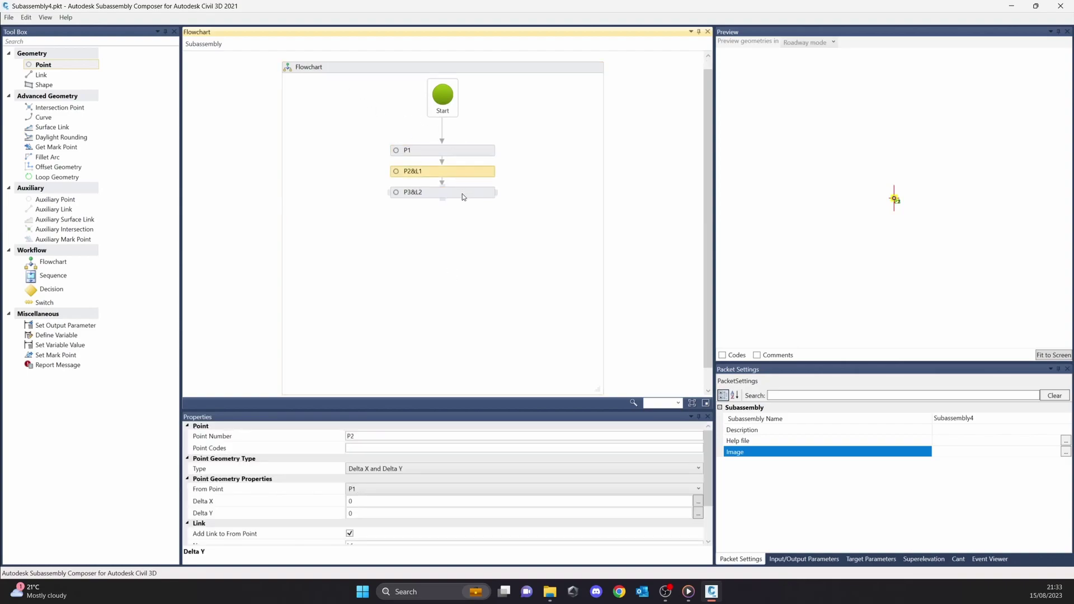
left_click(462, 195)
left_click(458, 152)
left_click(459, 172)
scroll(437, 468, "down", 3)
scroll(420, 465, "up", 3)
scroll(416, 466, "down", 3)
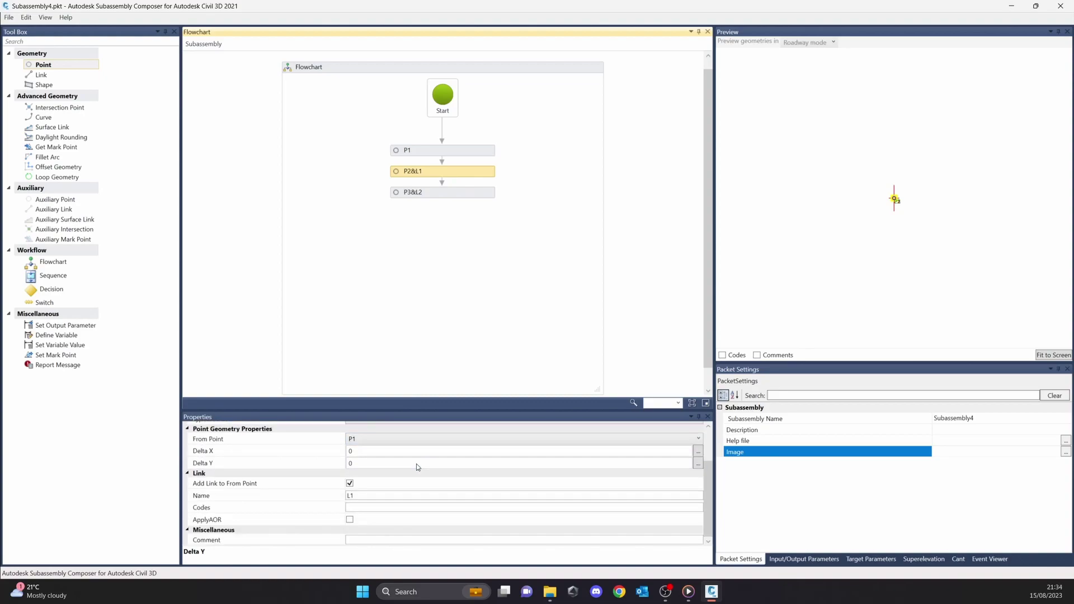
scroll(417, 467, "up", 3)
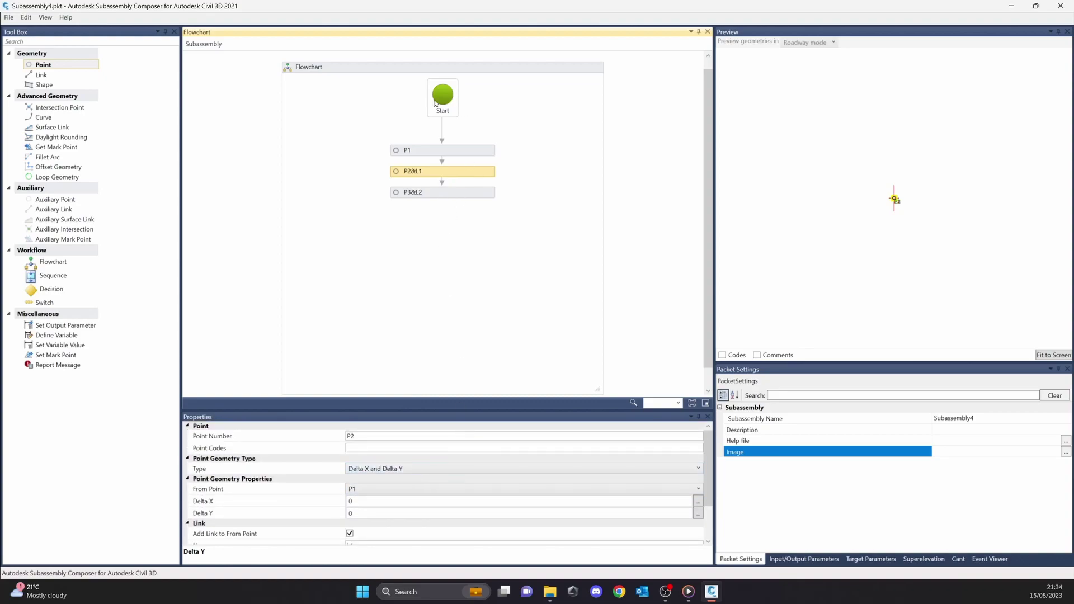
Rearrange the flowchart so that P1 and P2&L1 line up under Start and P3&L2 sits well below them
left_click_drag(464, 156, 395, 173)
left_click_drag(484, 199, 476, 265)
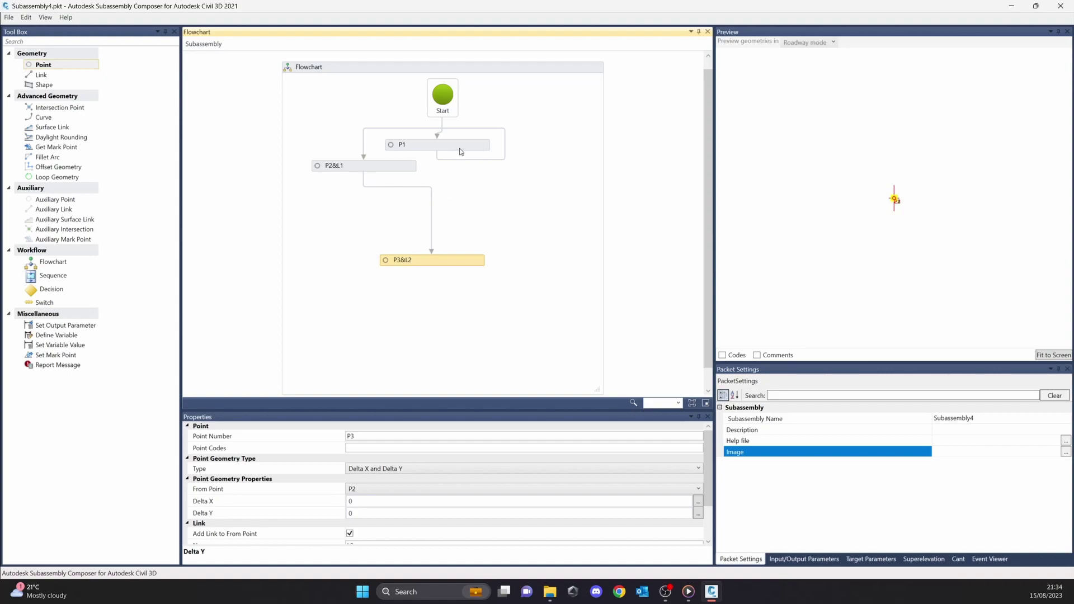
left_click(396, 166)
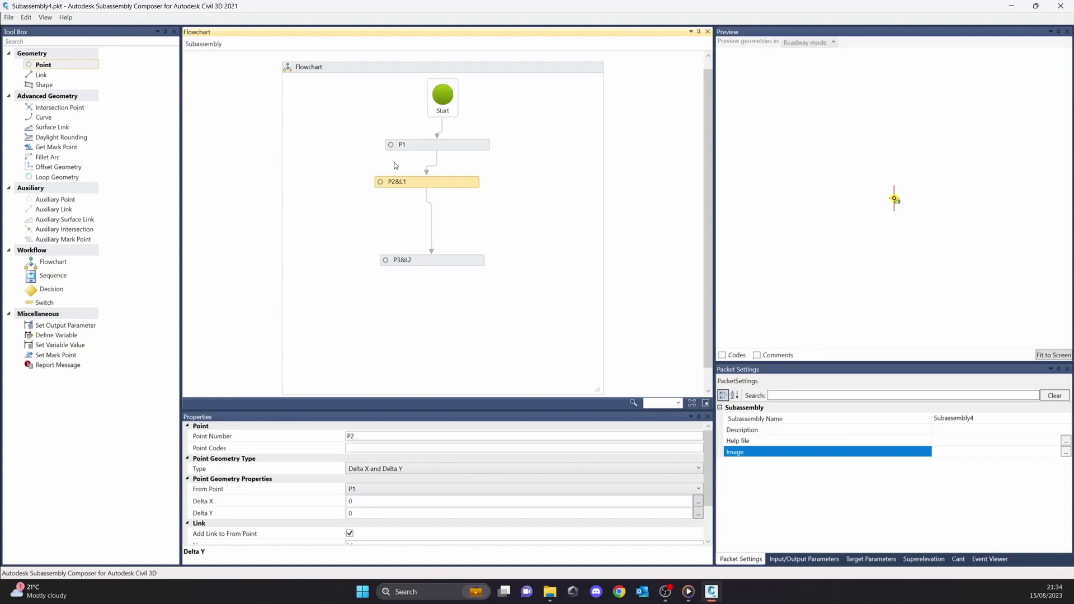
left_click(427, 147)
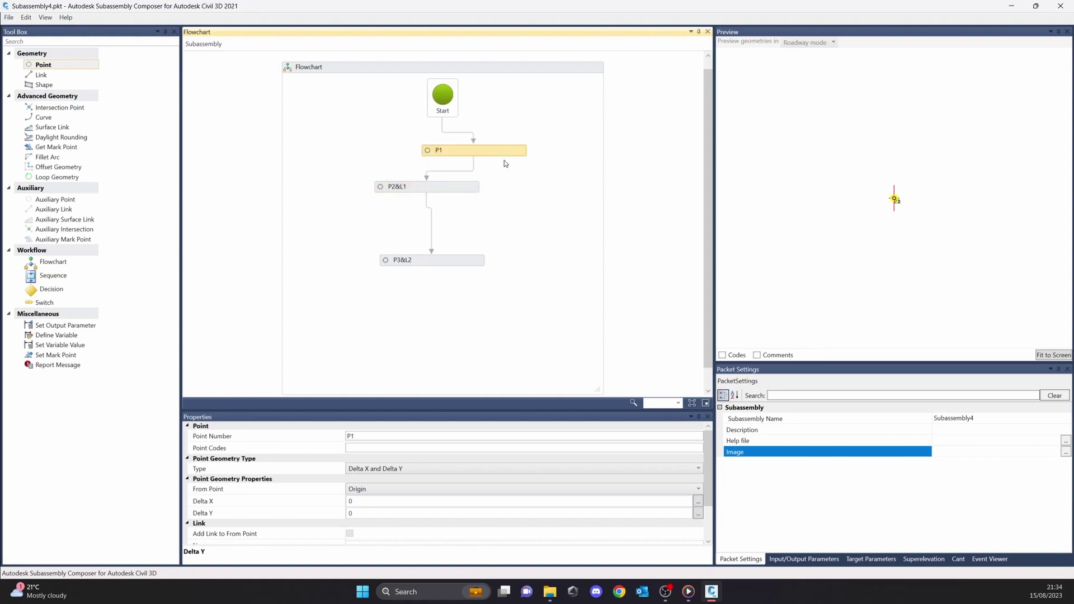
left_click_drag(422, 148, 485, 153)
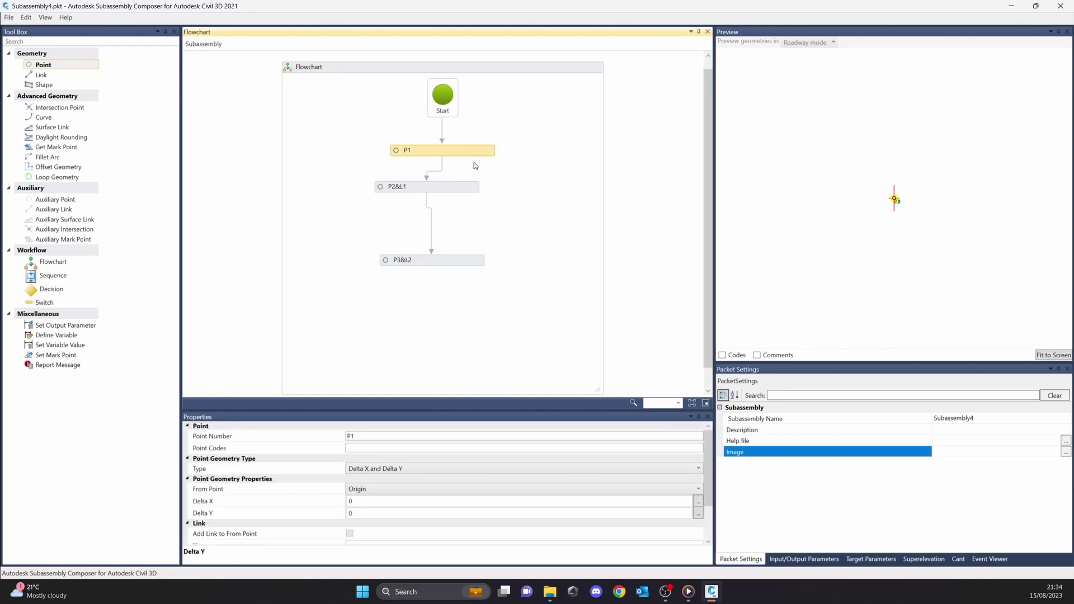
left_click(452, 184)
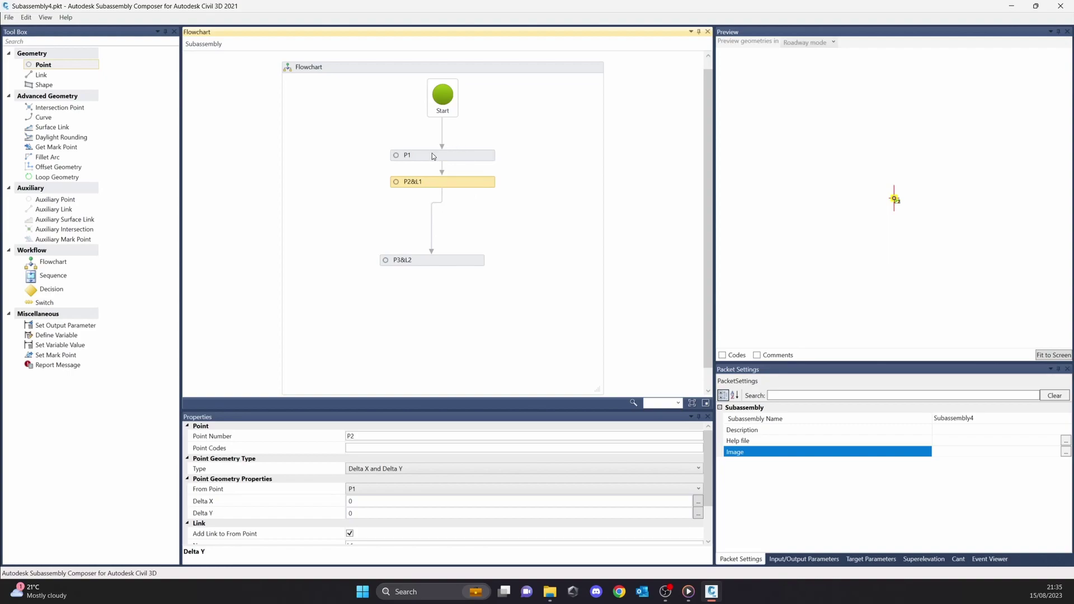
Delete the connector between P2&L1 and P3&L2 and reconnect the two elements
left_click(442, 194)
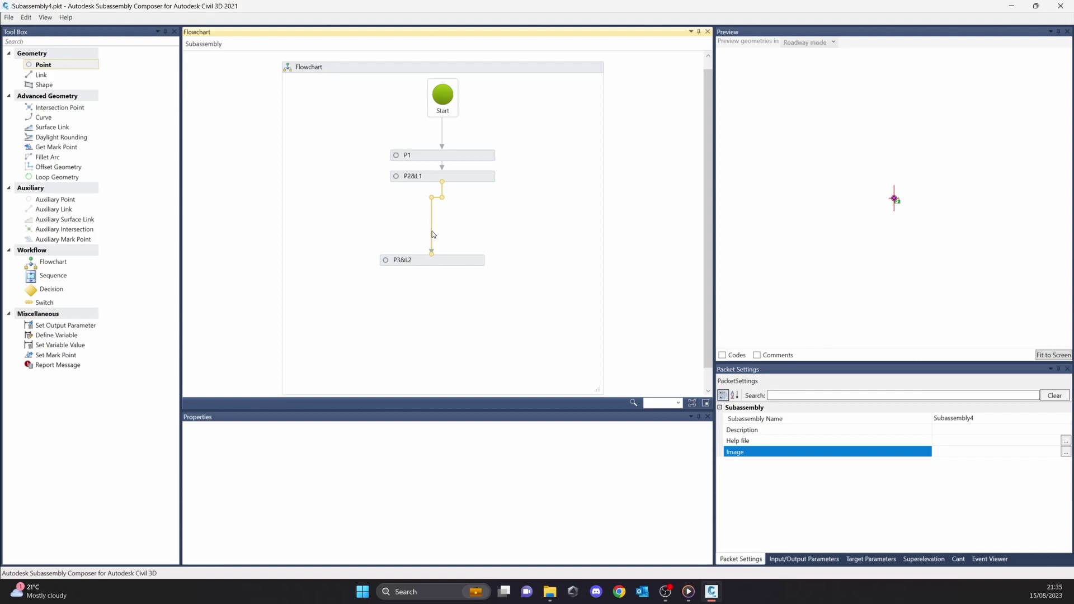
key("Delete")
left_click_drag(495, 180, 508, 219)
left_click_drag(443, 182, 431, 260)
Delete the connector from P2&L1 to P3&L2, and remove the P3&L2 element from the flowchart
left_click(431, 224)
key("Delete")
left_click(460, 260)
left_click(499, 184)
left_click(470, 263)
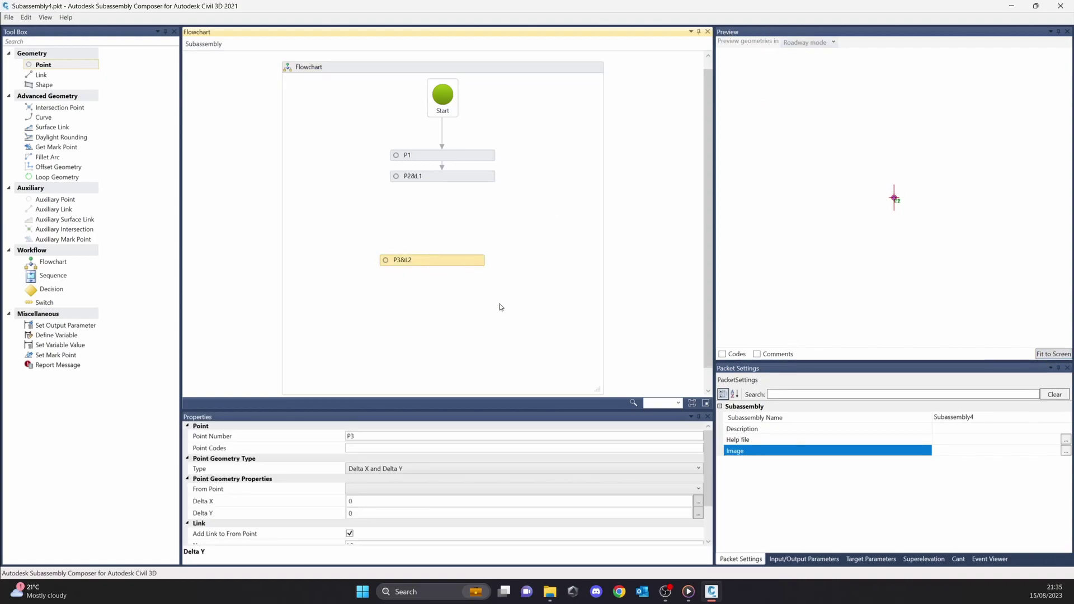
key("Delete")
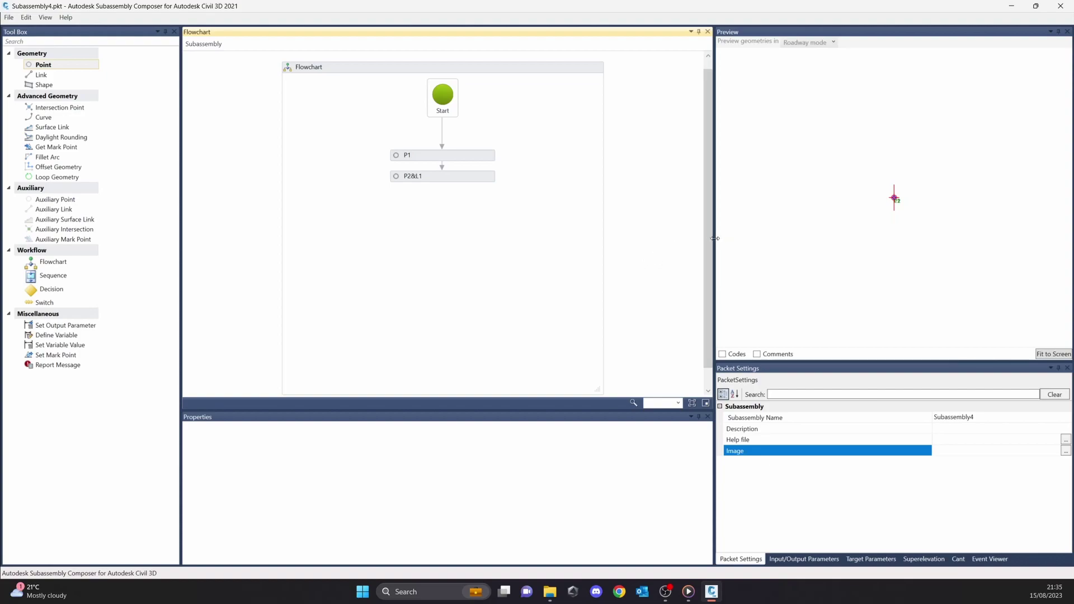
Widen the Preview window, select P1 and fit the preview geometry to the screen
left_click_drag(715, 238, 677, 244)
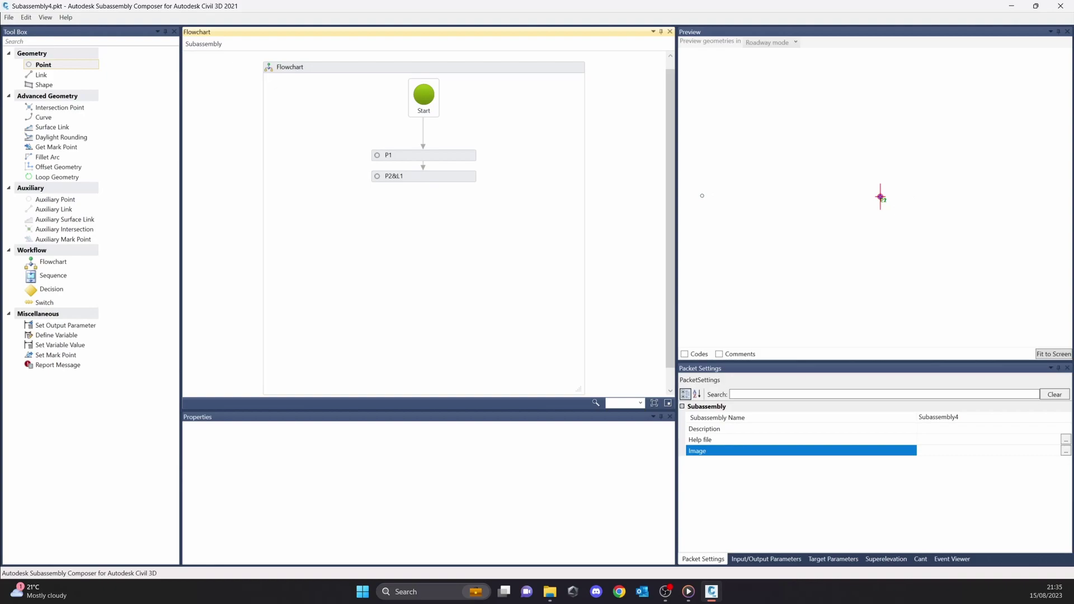
left_click(459, 155)
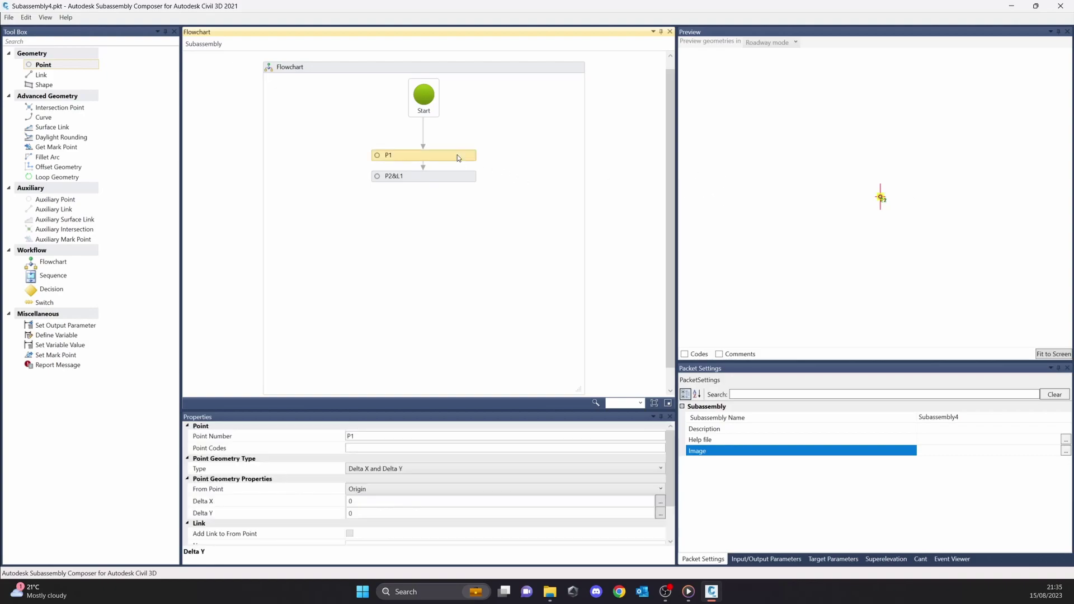
left_click(1048, 356)
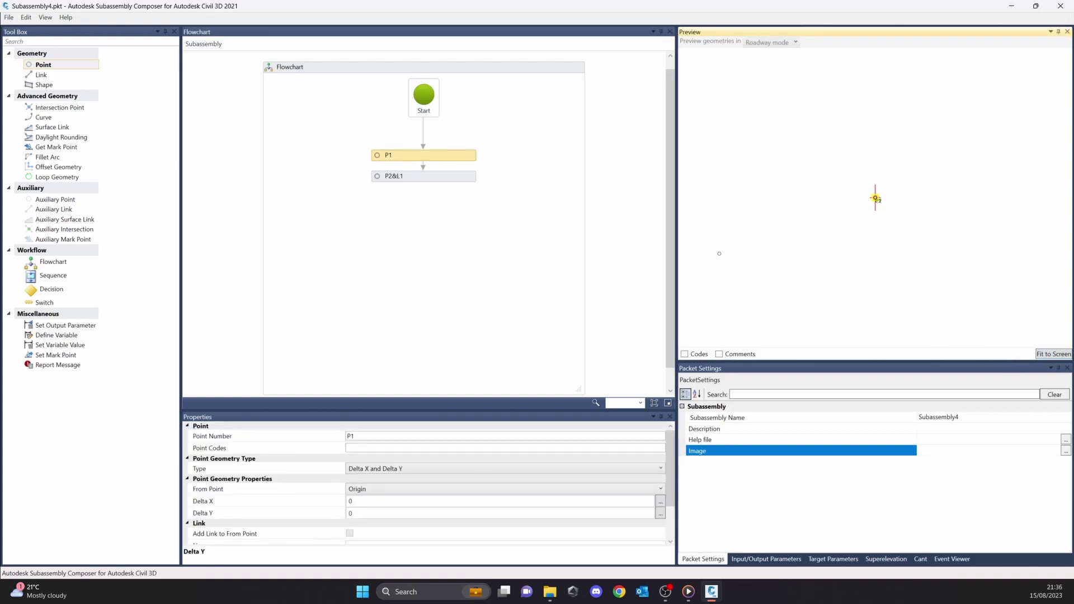
Set the Delta X of P2 to 5 and fit the preview to the resulting link
left_click(447, 178)
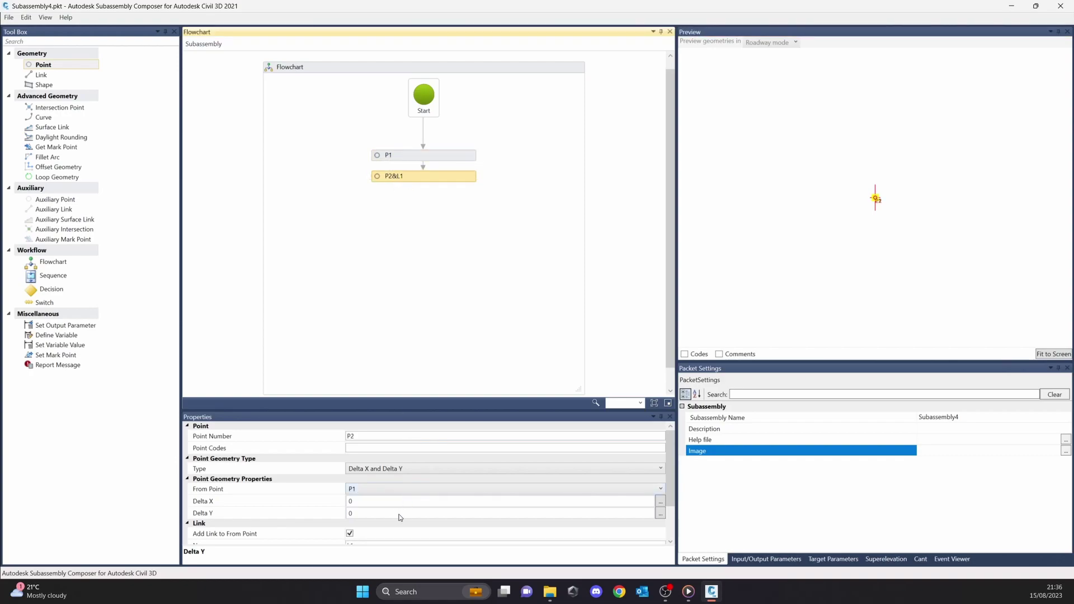
left_click(359, 502)
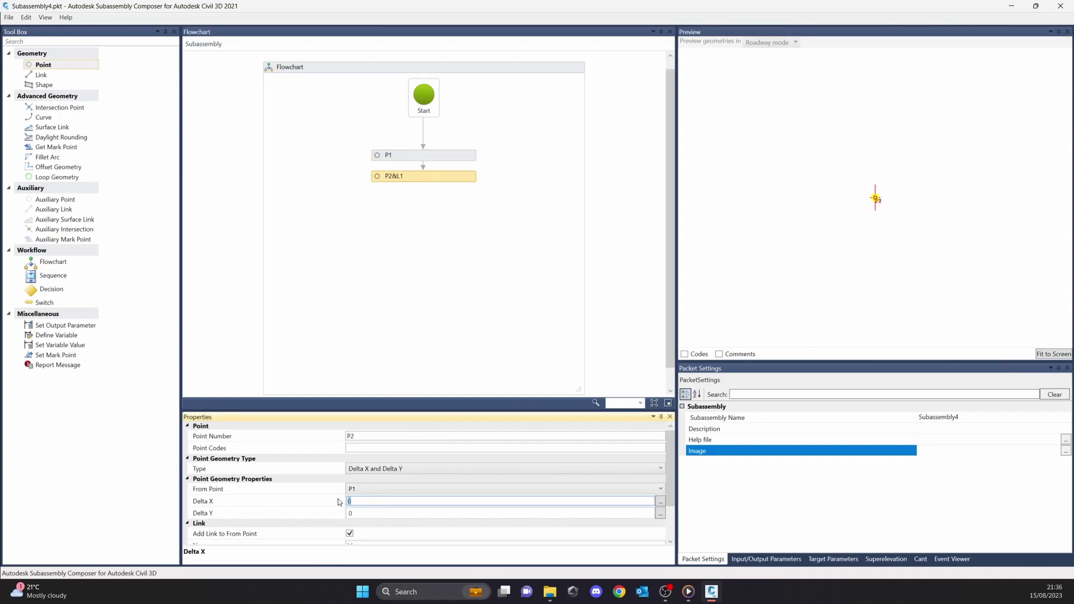
type("5")
key("Return")
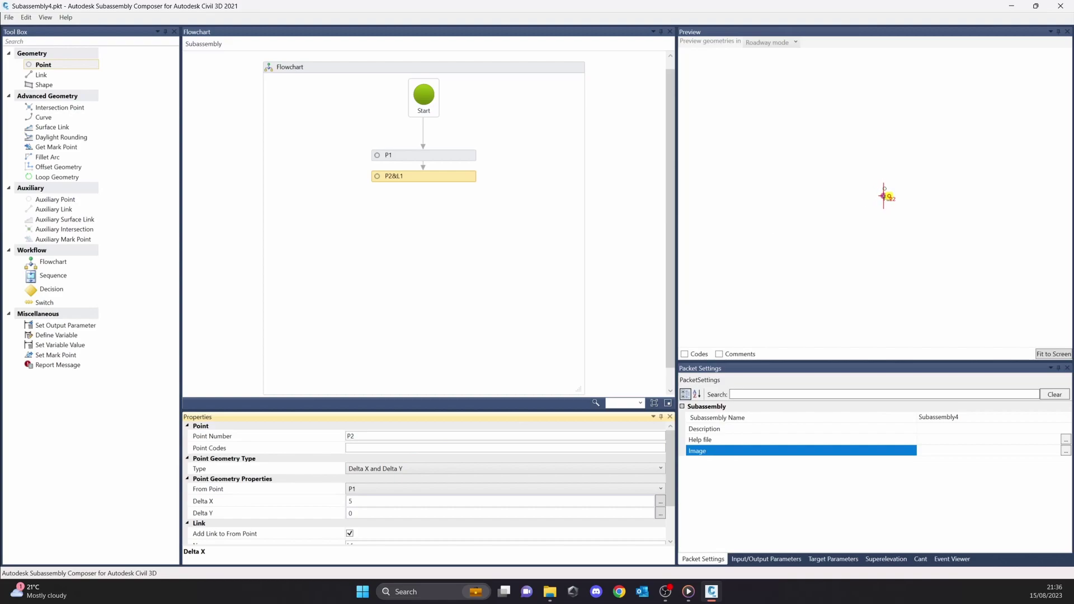
left_click(1056, 357)
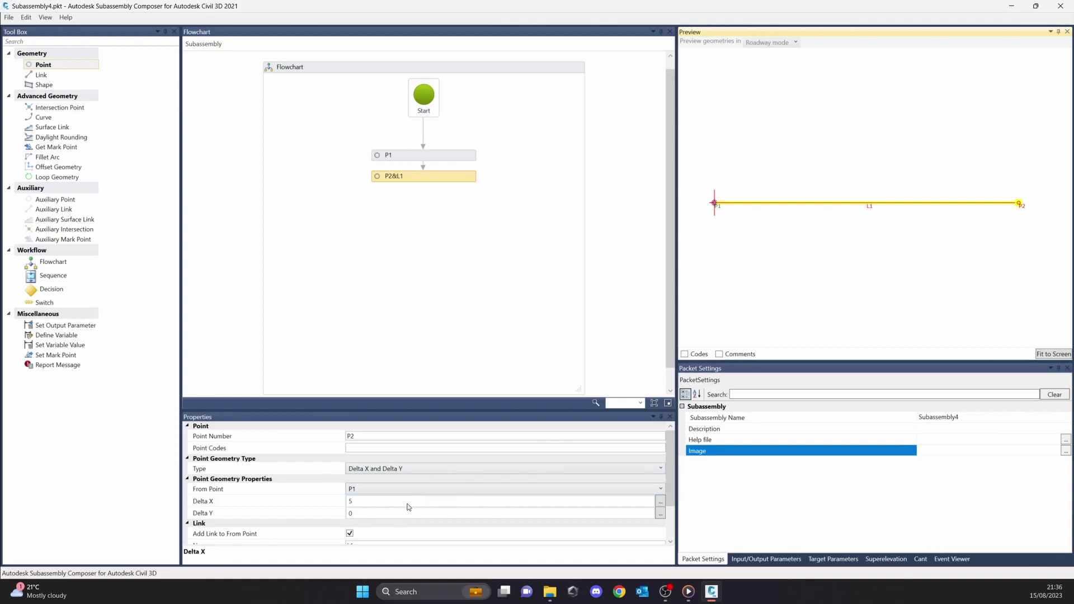
Reset the Delta X of P2 to 0
left_click(377, 504)
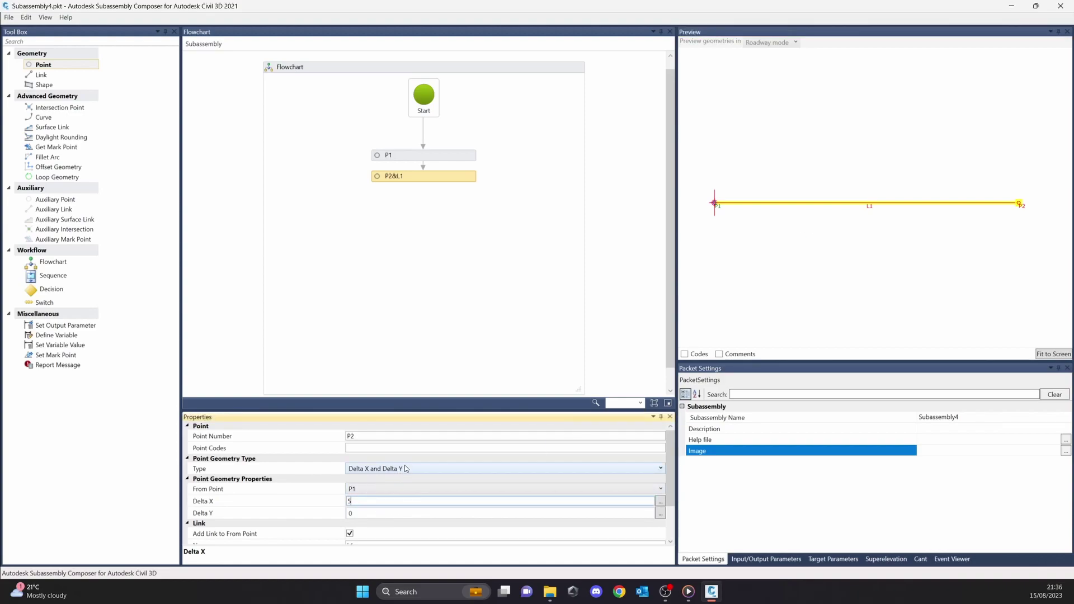
key("BackSpace")
key("Return")
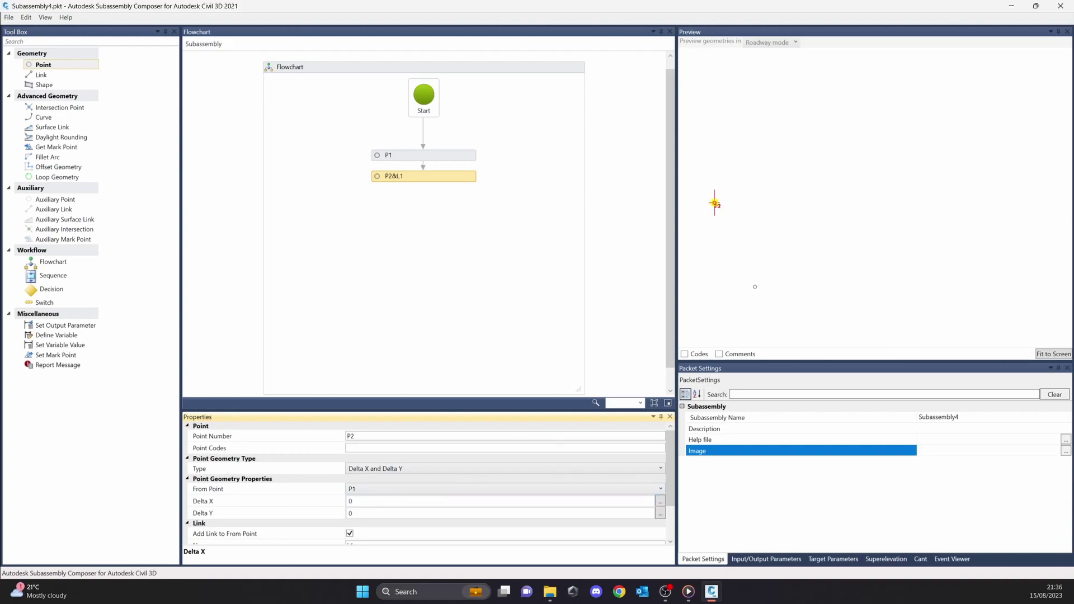
Set P2's Delta X from P1 back to 5 and fit the preview to the screen with P2&L1 selected
left_click(458, 179)
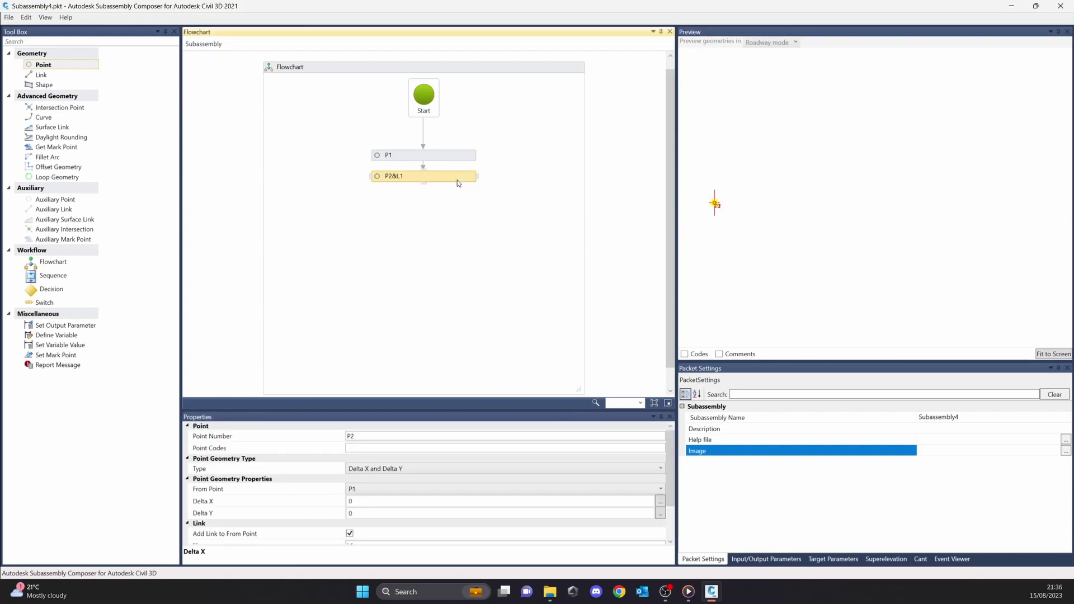
left_click(377, 500)
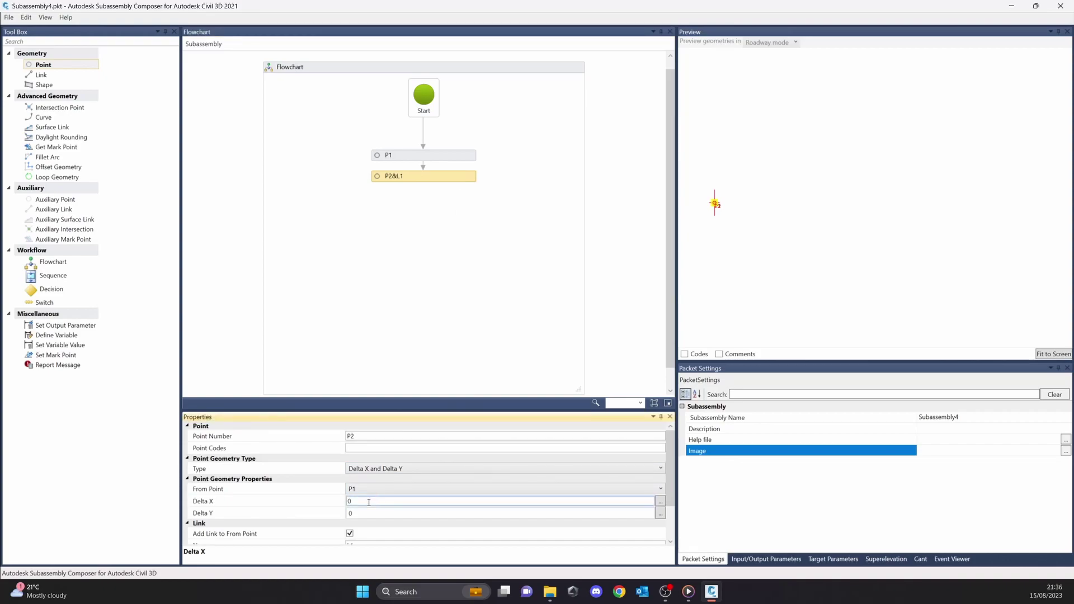
key("BackSpace")
type("5")
key("Return")
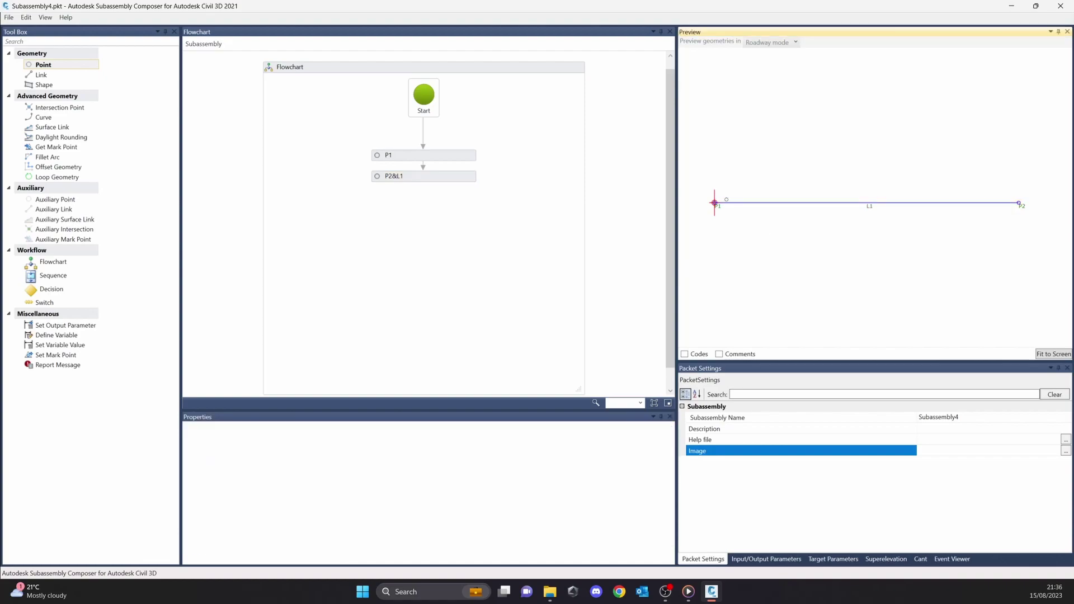
left_click(451, 176)
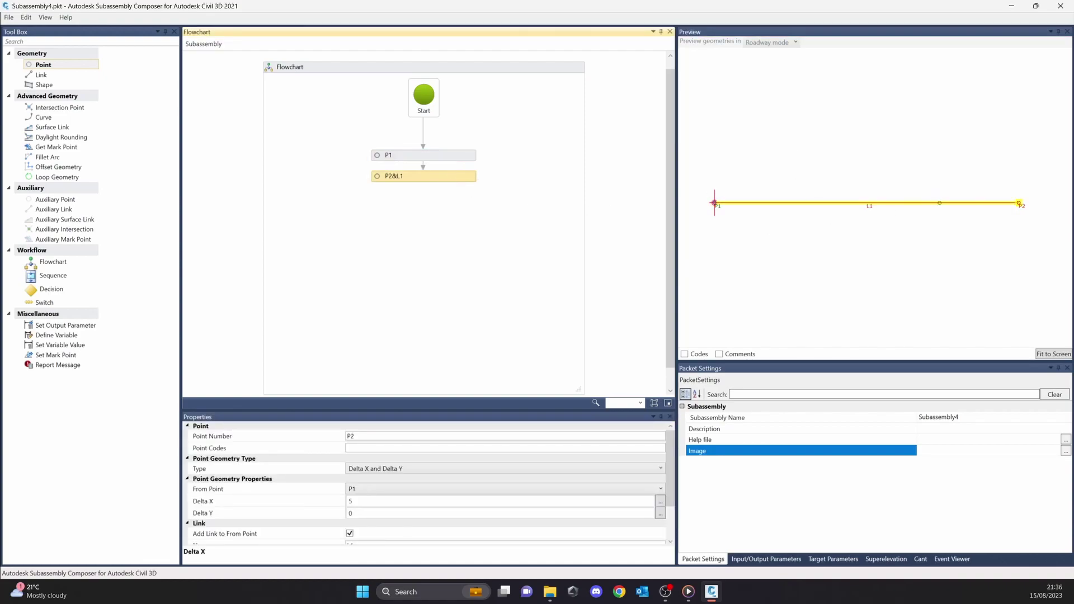
left_click(1055, 353)
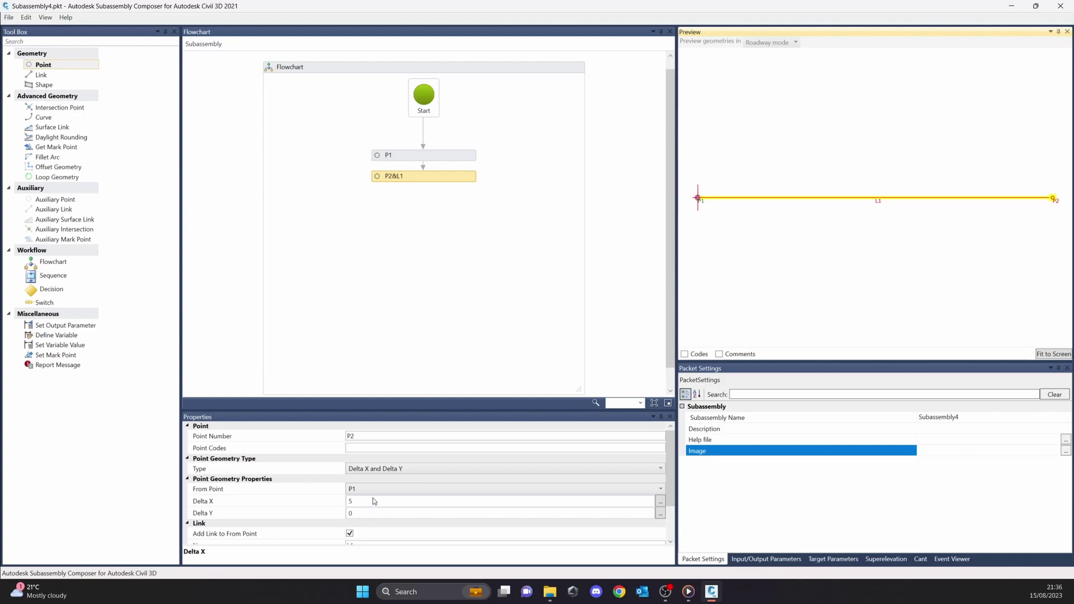
Turn the Add Link to From Point option of P2 off and on again
scroll(364, 515, "down", 2)
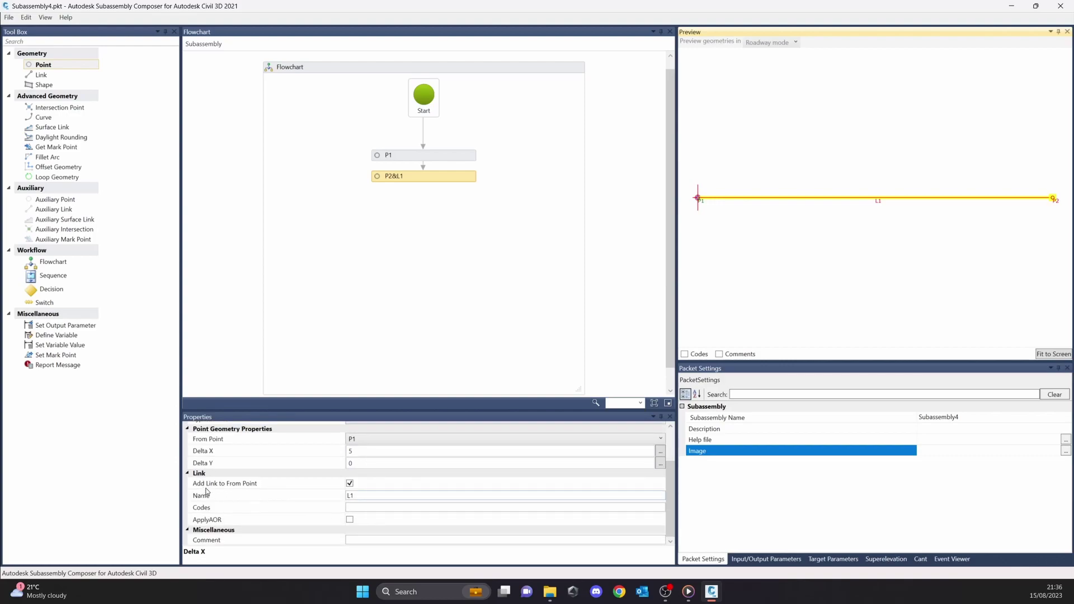
left_click(351, 485)
left_click(350, 485)
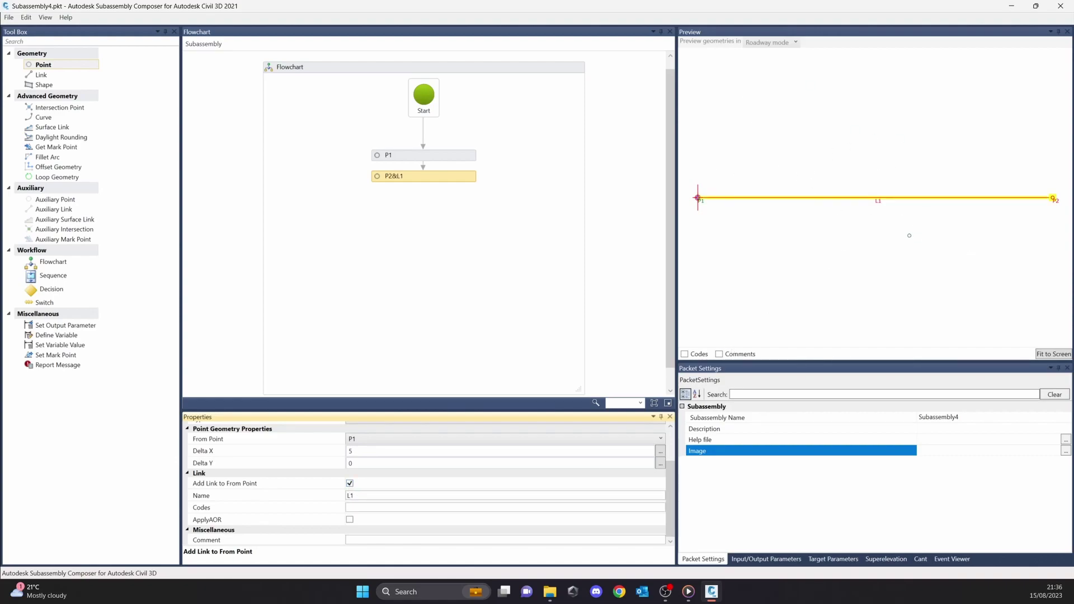
Switch the preview geometries from Roadway mode to Layout mode
left_click(839, 140)
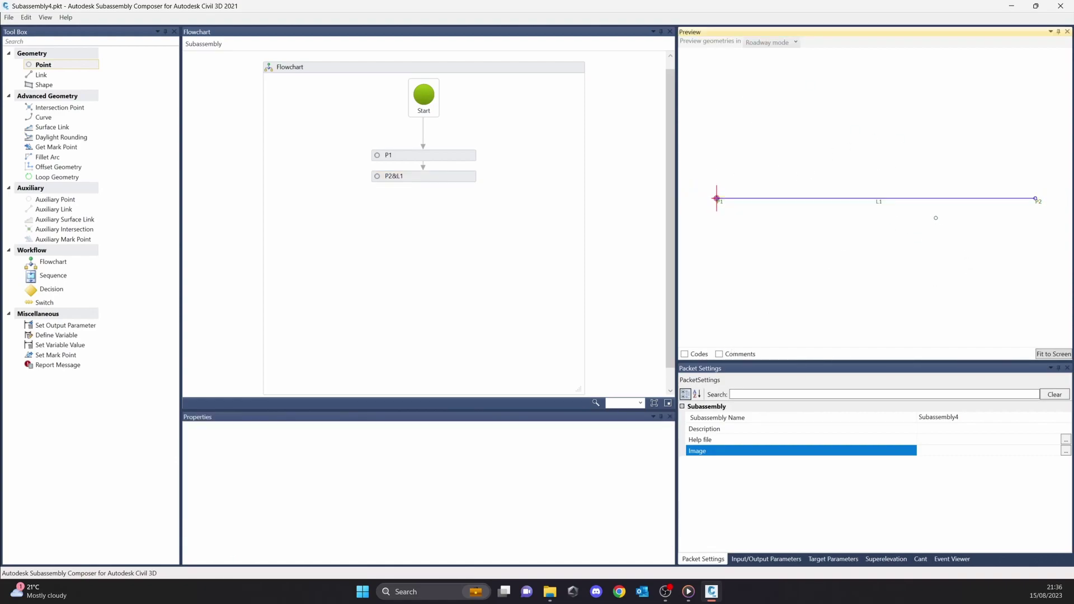
left_click(764, 44)
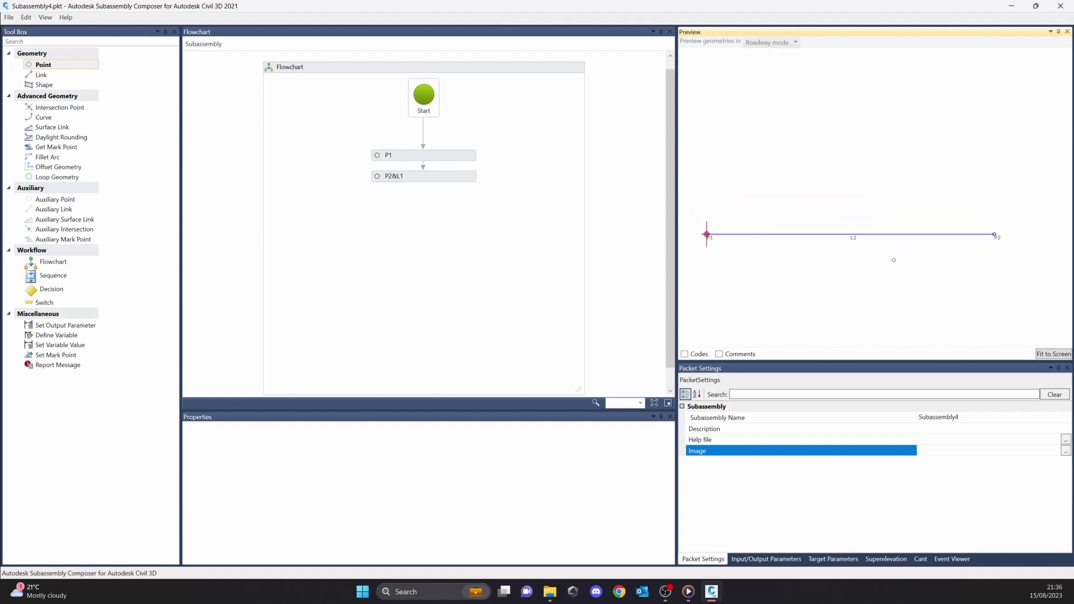
scroll(874, 229, "up", 2)
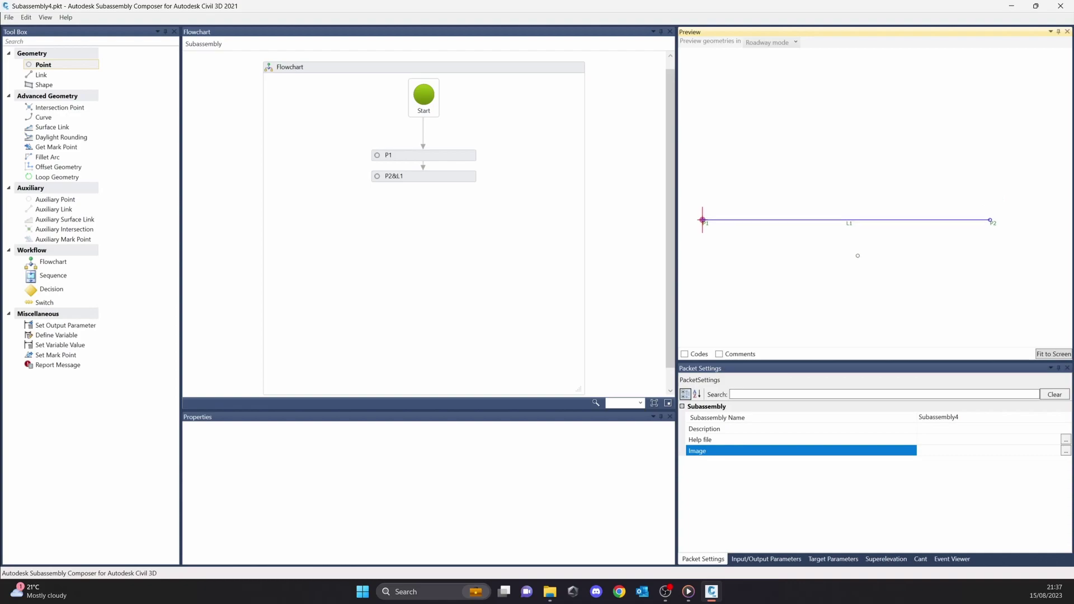
left_click(788, 43)
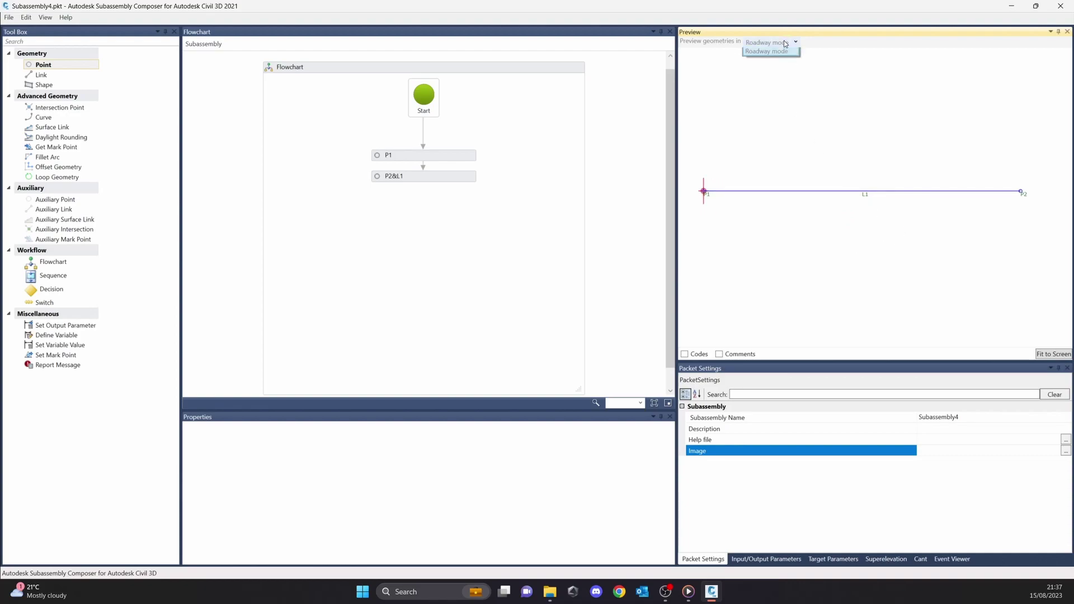
left_click(781, 55)
scroll(631, 285, "down", 2)
scroll(630, 284, "up", 3)
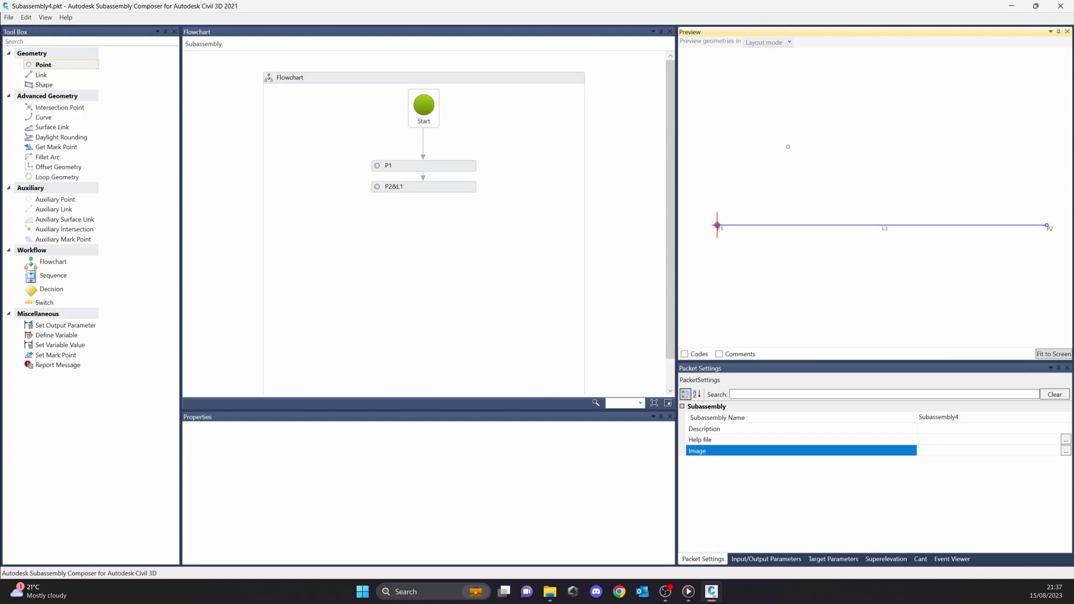
left_click(788, 42)
left_click(781, 52)
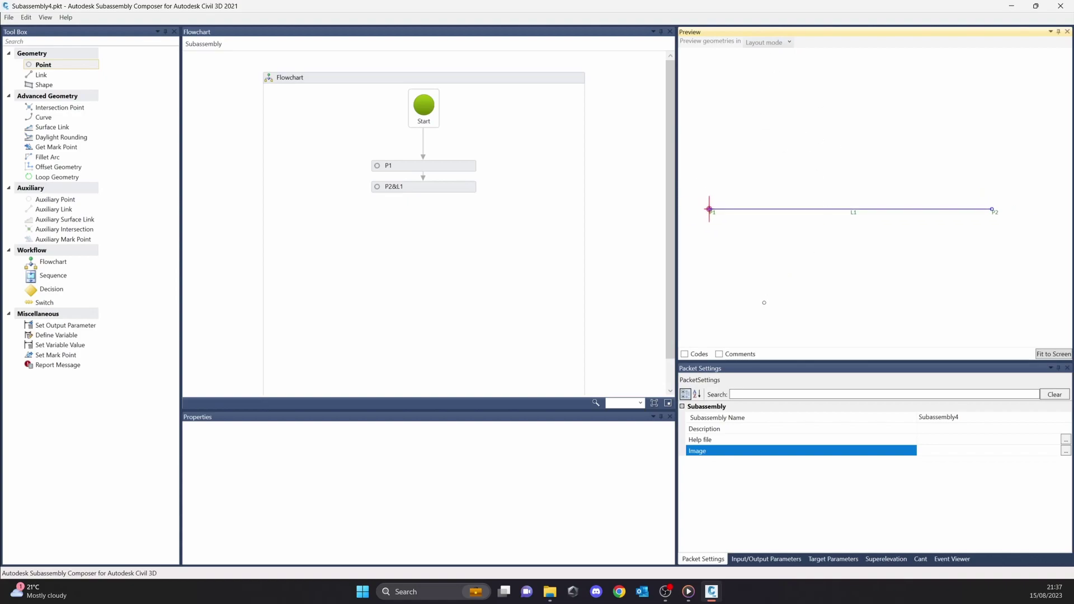
Show codes in the preview and set the Point Codes of P2 to "Pave"
left_click(698, 356)
left_click(854, 211)
scroll(397, 470, "up", 3)
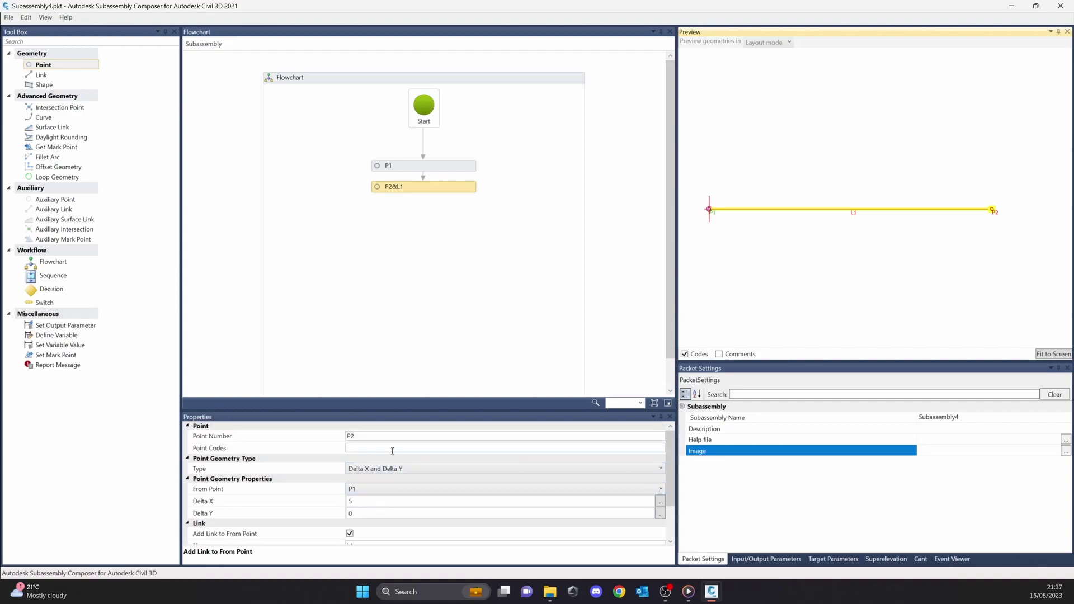
left_click(392, 448)
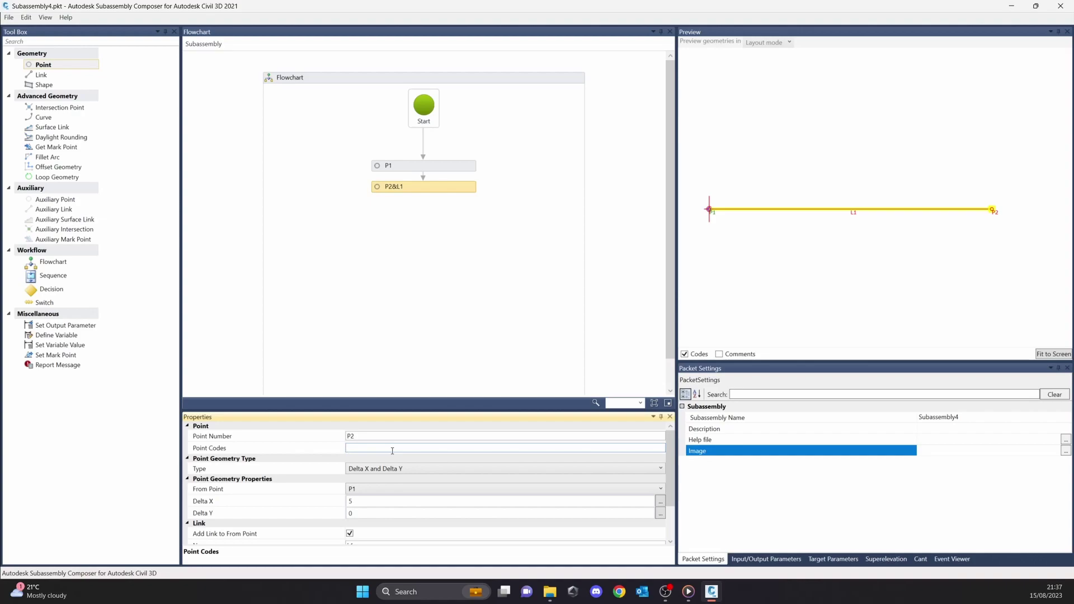
type("Pave\"")
key("Home")
type("\"")
key("End")
left_click(803, 277)
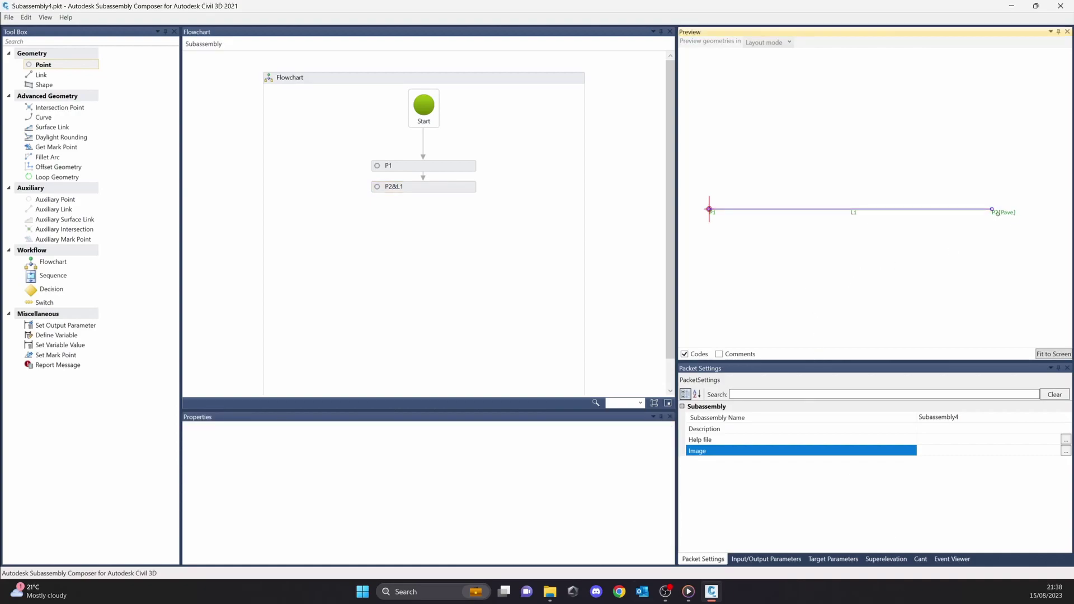
Copy P2's point code "Pave" into the Codes of link L1
left_click(800, 209)
left_click(320, 451)
key("ctrl+c")
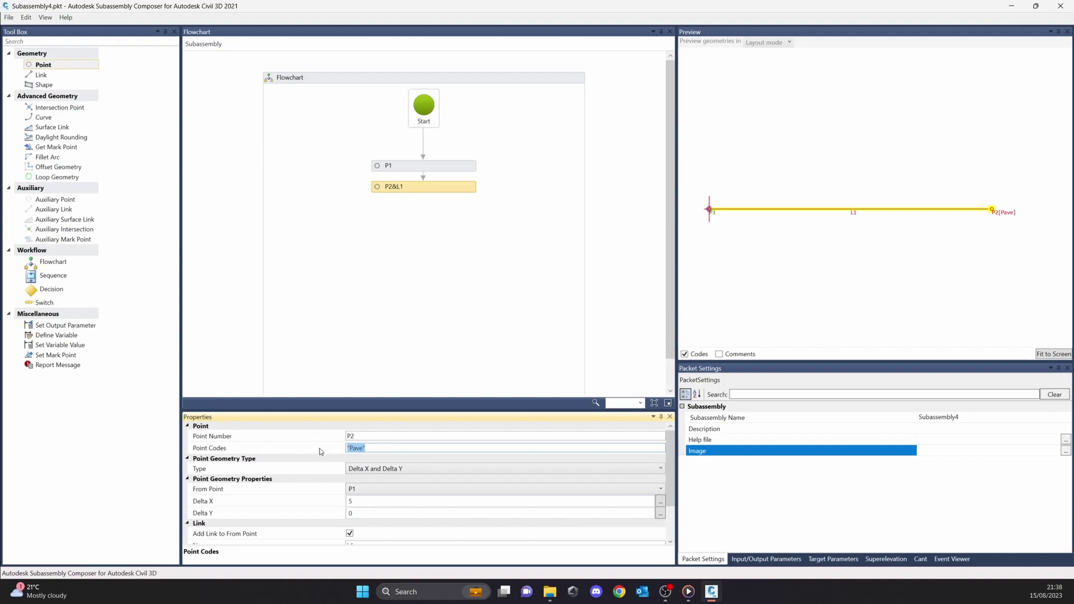
scroll(321, 452, "down", 2)
left_click(356, 508)
key("ctrl+v")
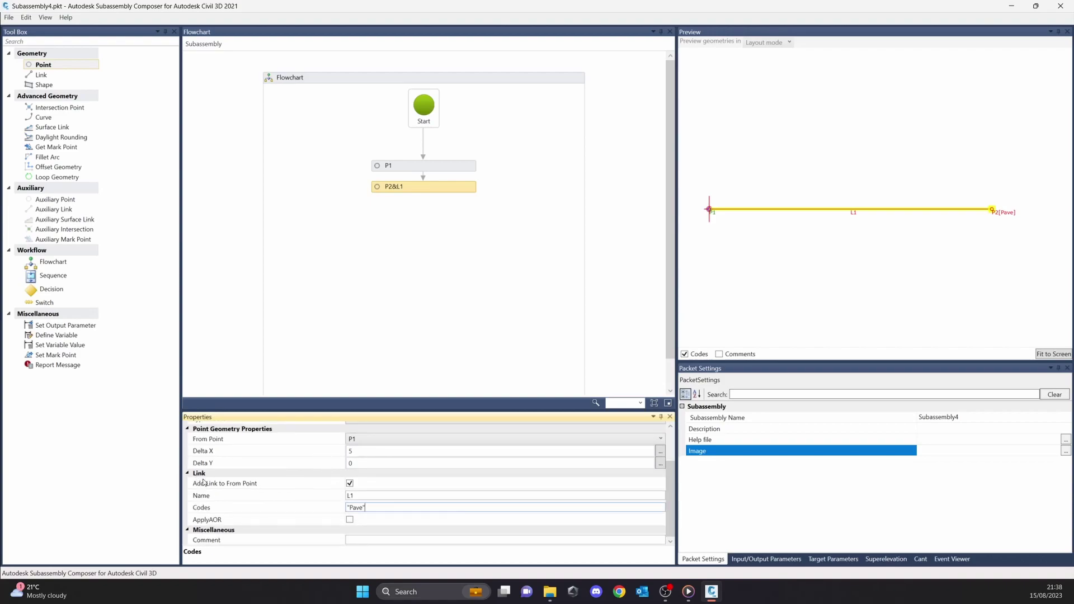
left_click(901, 237)
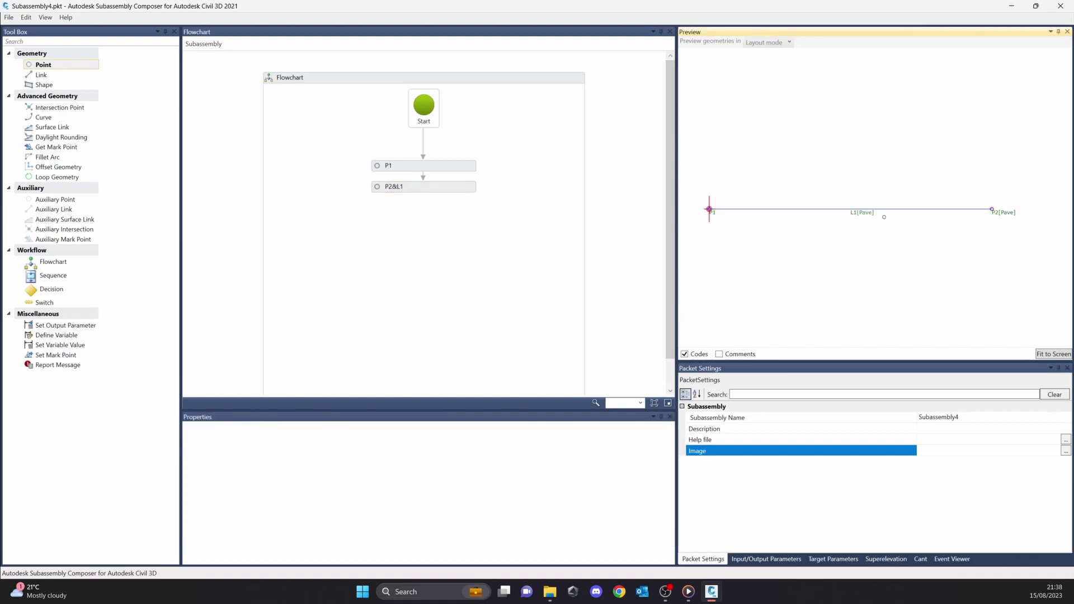
Change the link code of L1 to "Base"
mouse_move(775, 228)
left_mouse_down()
mouse_move(863, 223)
mouse_move(772, 223)
left_mouse_up()
scroll(504, 453, "up", 2)
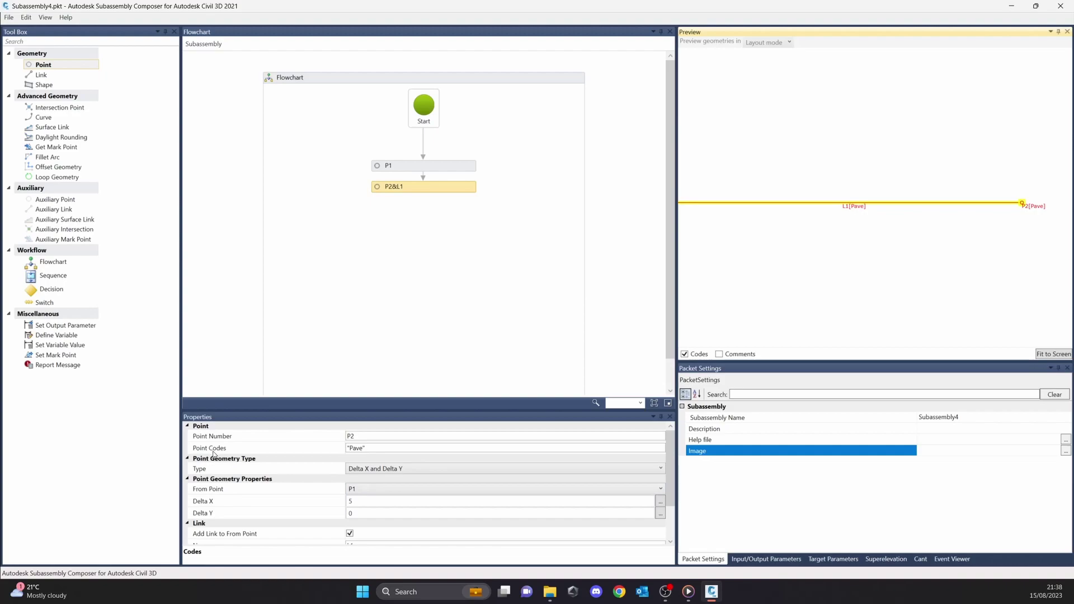
scroll(219, 455, "down", 2)
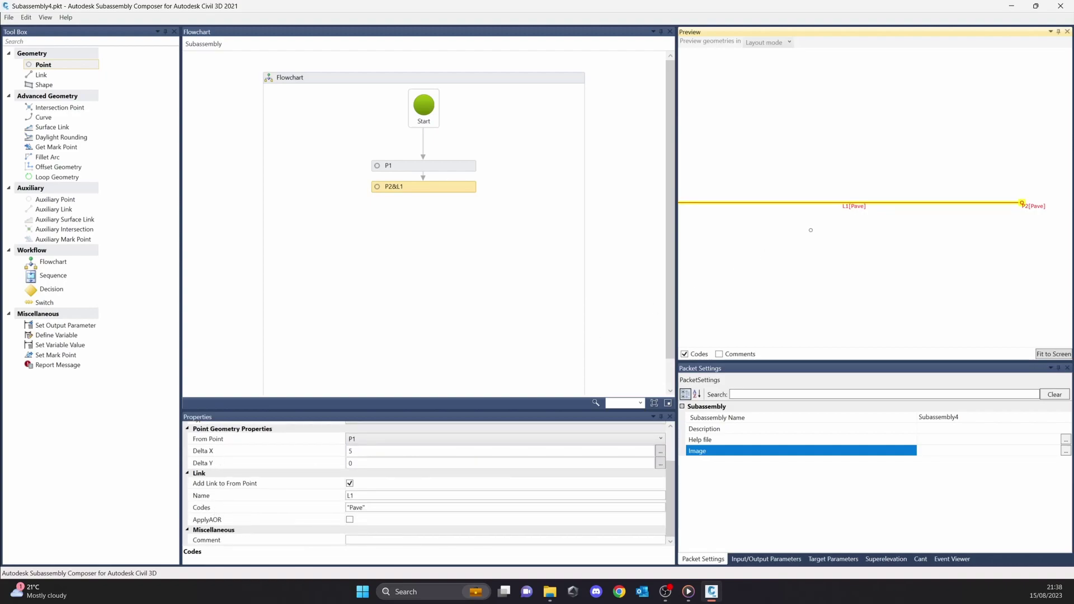
scroll(811, 229, "down", 2)
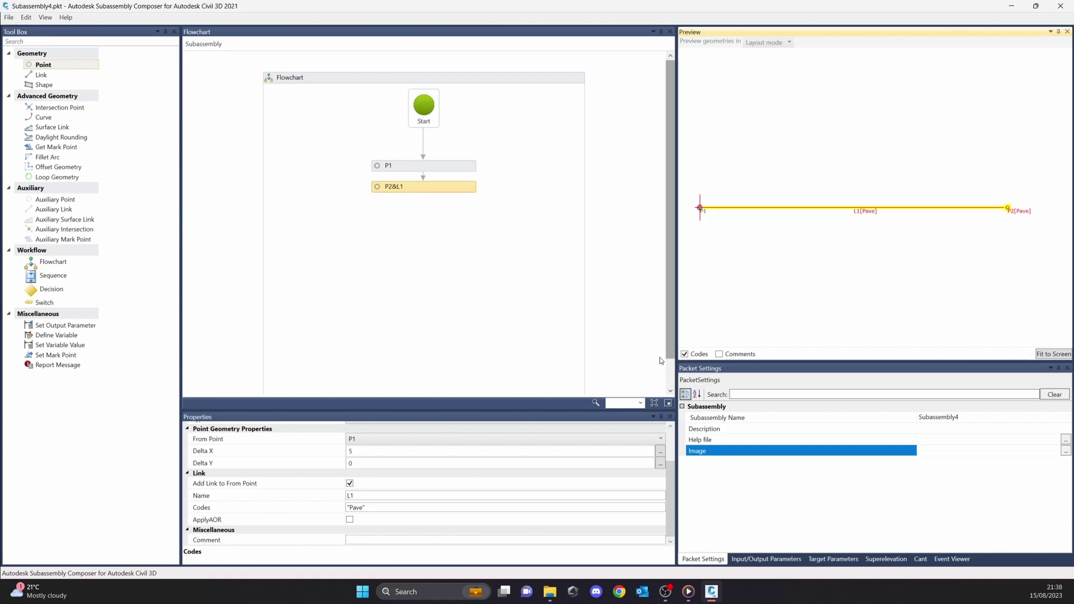
left_click(367, 509)
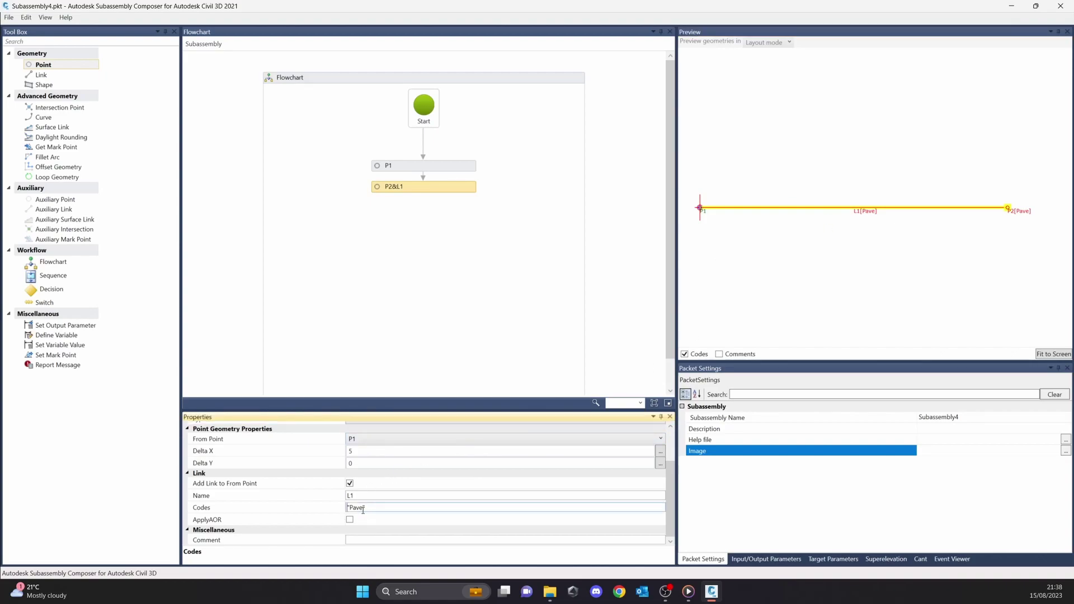
left_click_drag(365, 507, 350, 511)
type("Base")
left_click(792, 239)
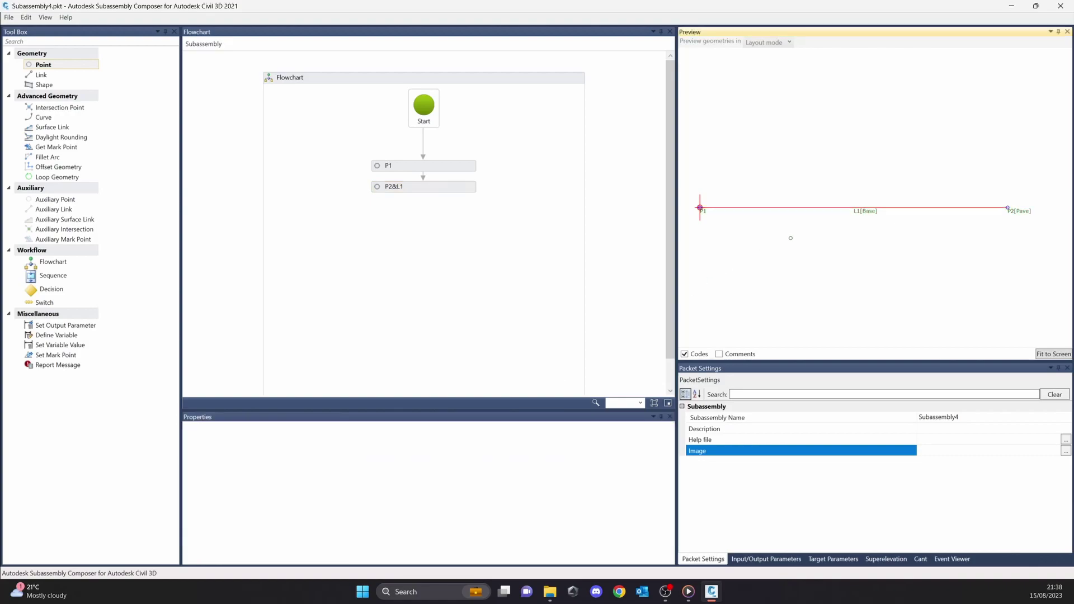
Set the link code of L1 to "Subbase" and hide the codes in the preview
left_click(772, 208)
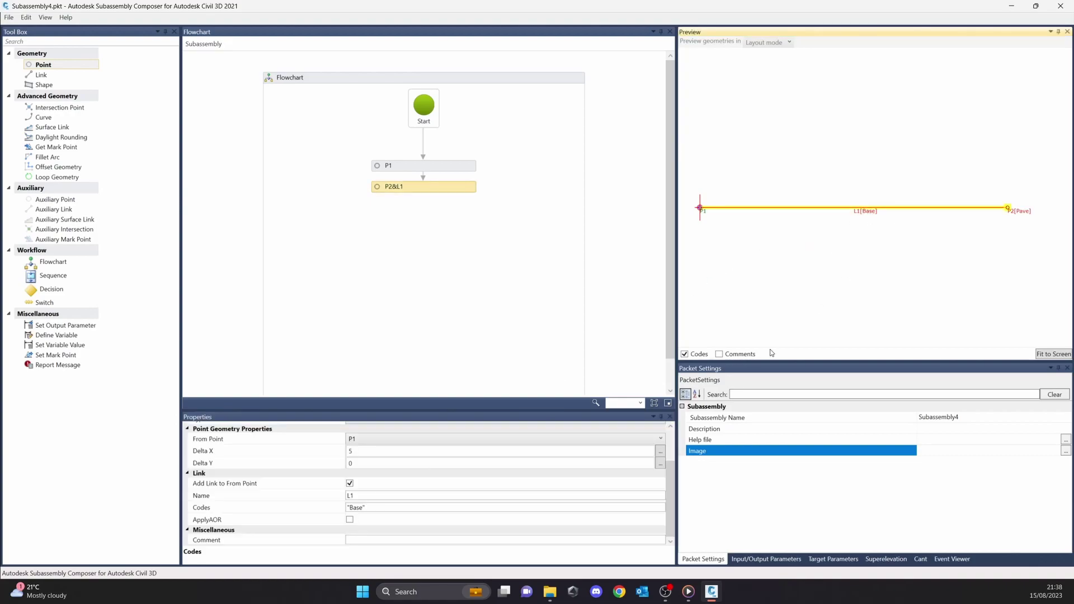
left_click(366, 508)
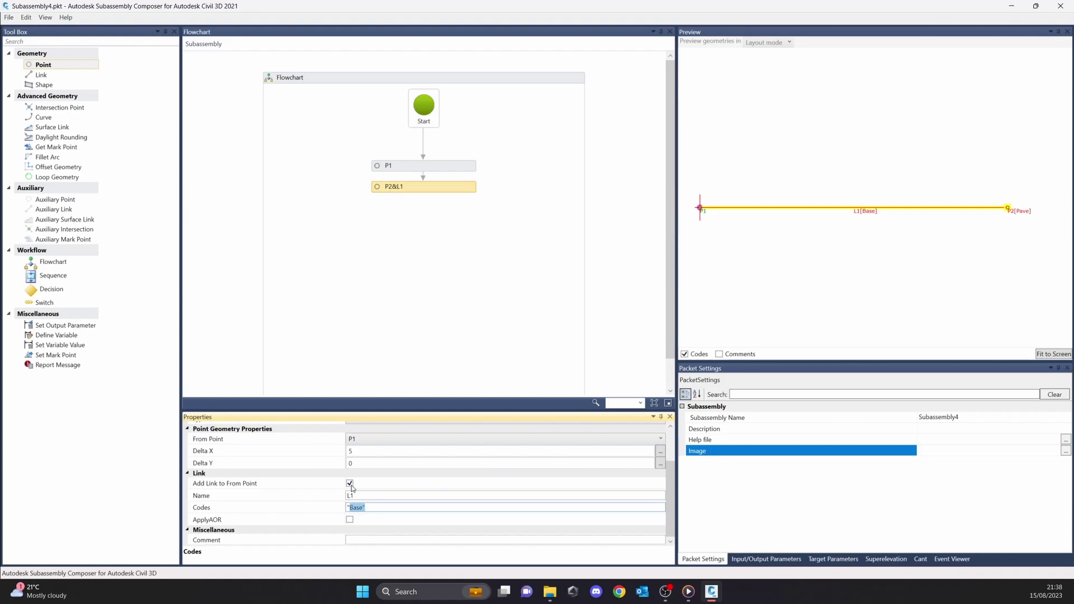
type("Subbase")
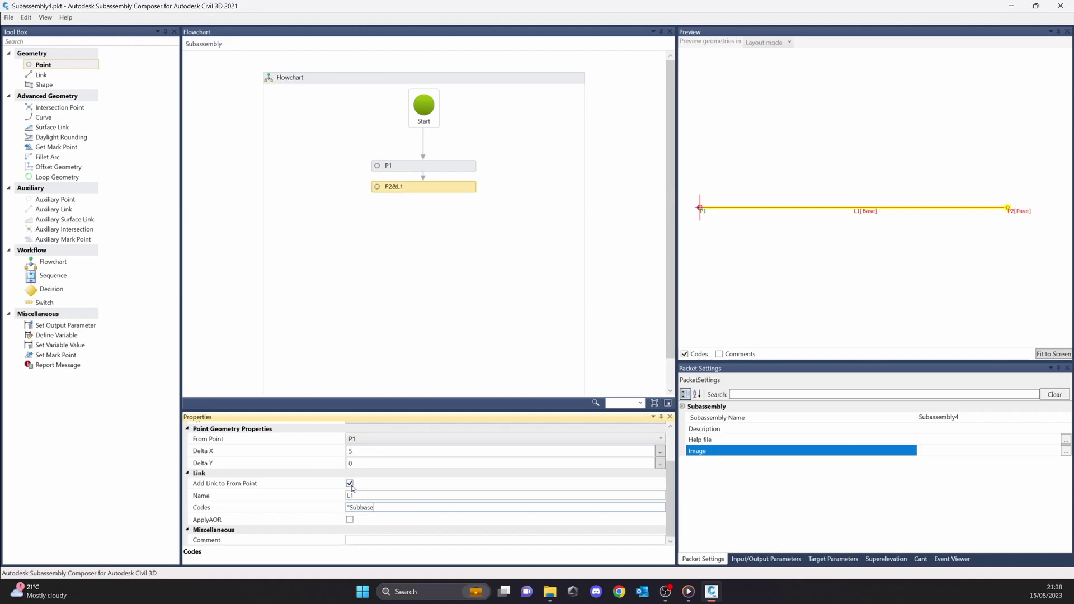
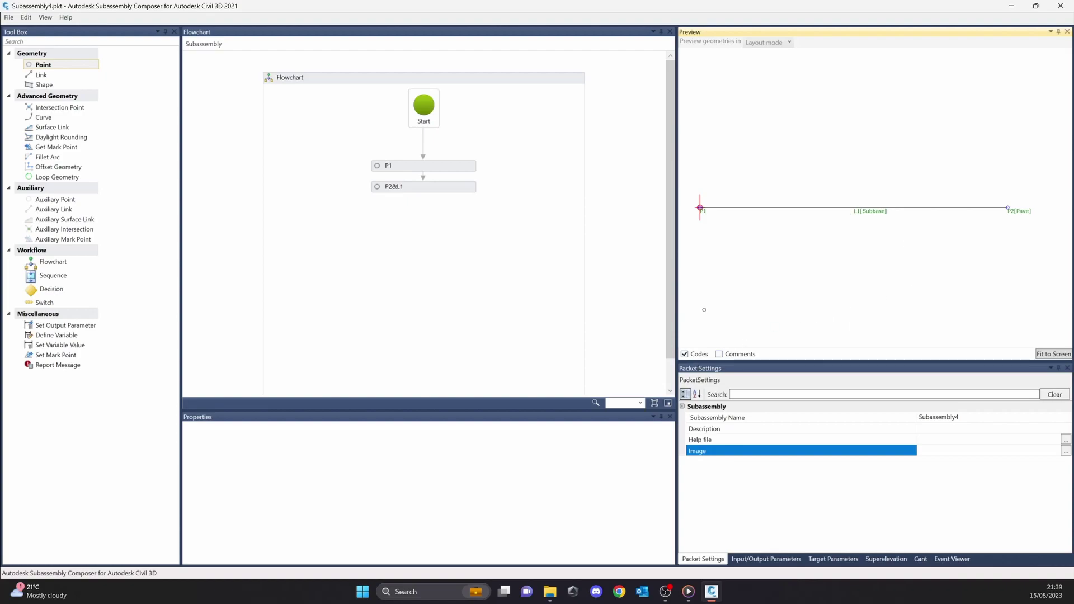
left_click(699, 355)
Rename the subassembly to Intersection_1 in the packet settings
left_click(718, 421)
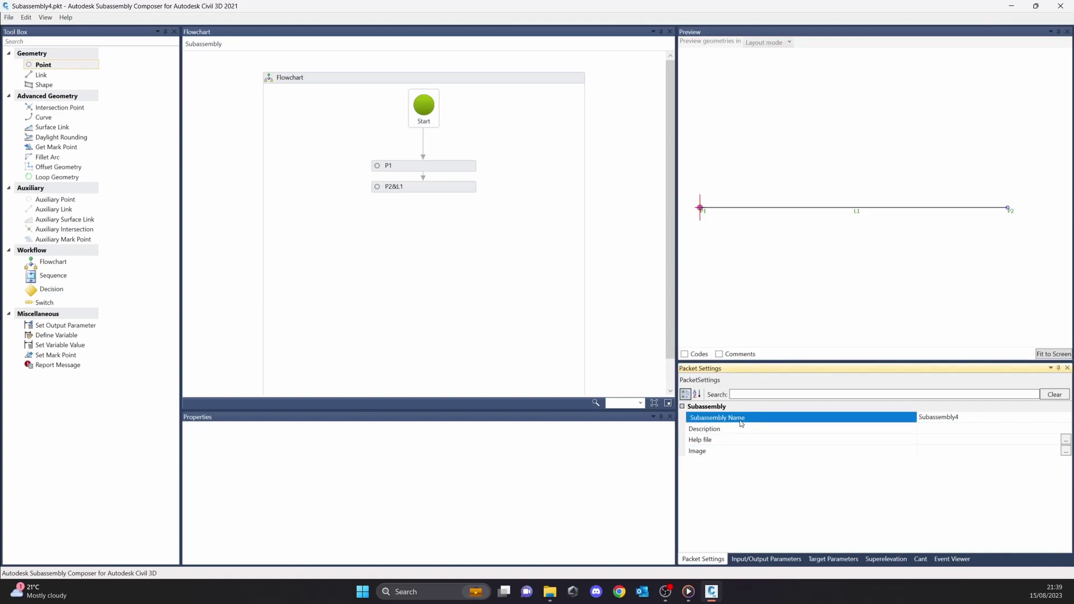
left_click(944, 419)
left_click(946, 418)
left_click_drag(968, 417, 921, 420)
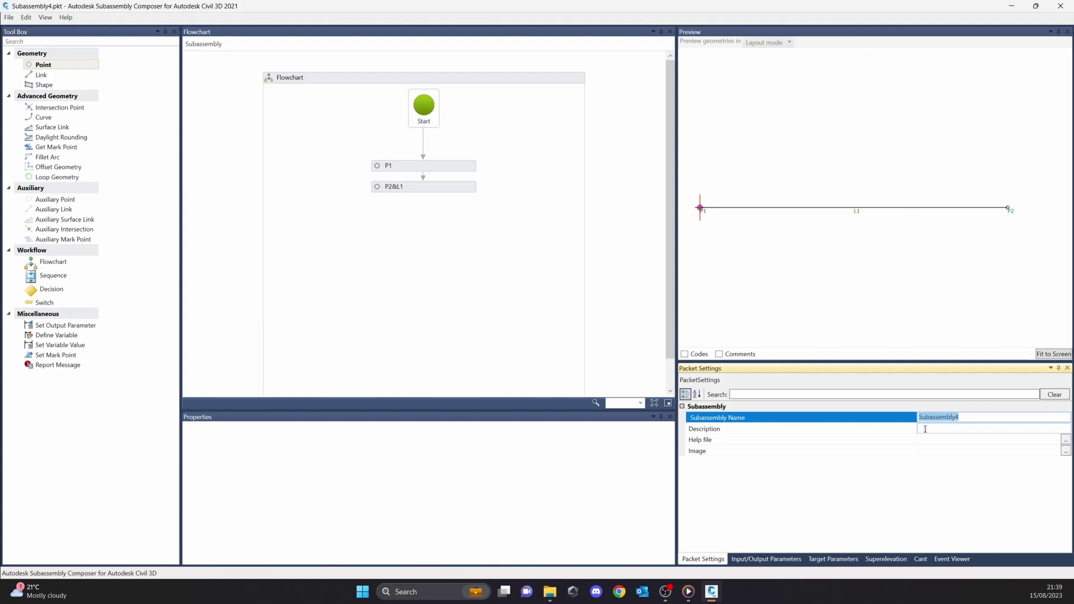
type("Itersection_1")
key("Return")
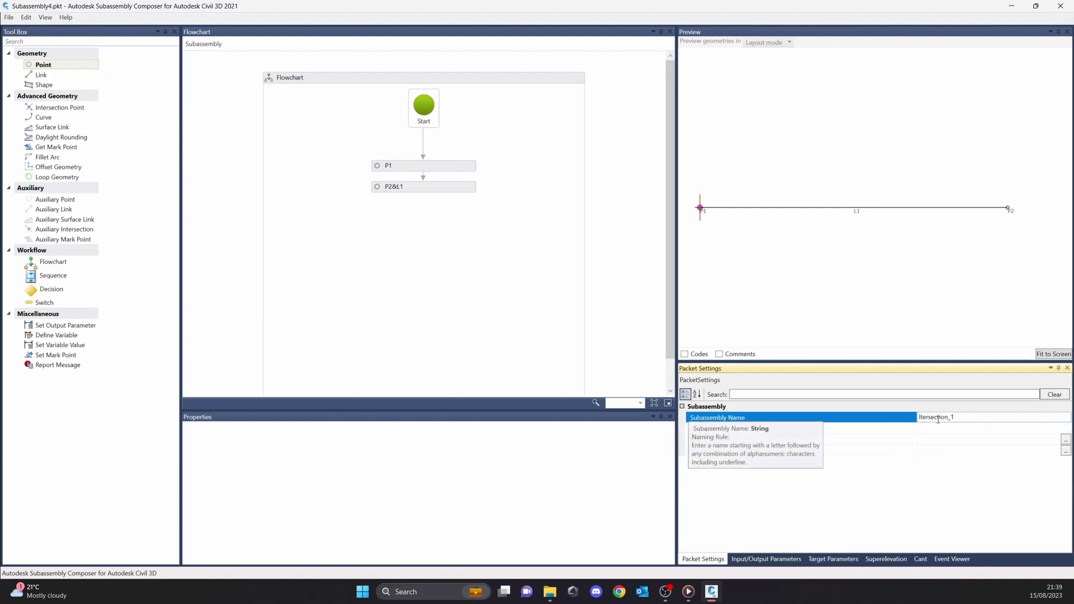
left_click(922, 418)
type("n")
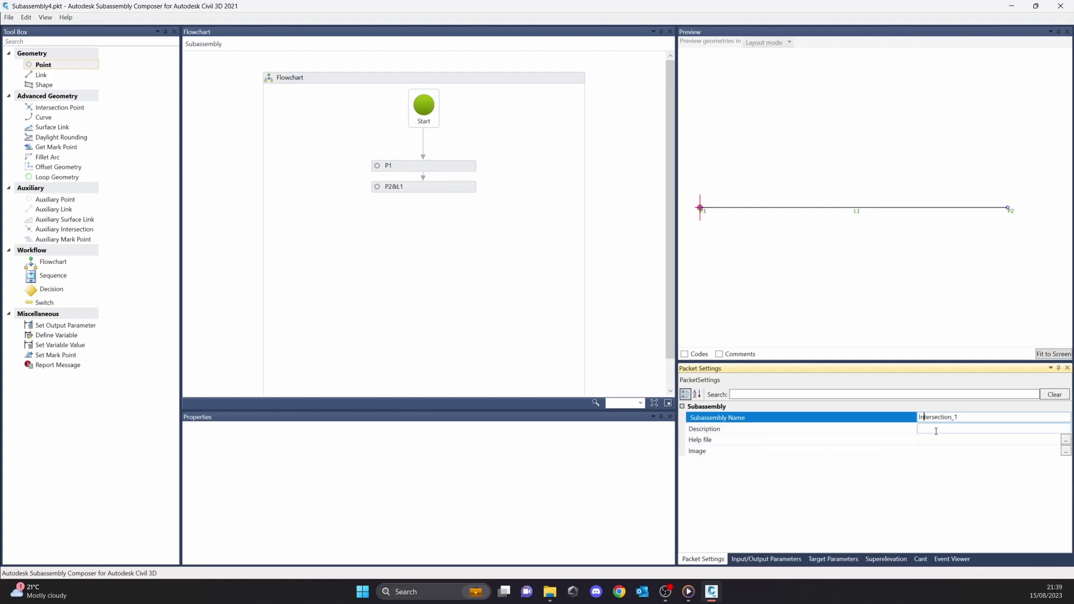
key("Return")
Review the Subassembly Name, Description, Help file and Image entries of the packet settings
left_click(947, 421)
left_click_drag(955, 417, 916, 424)
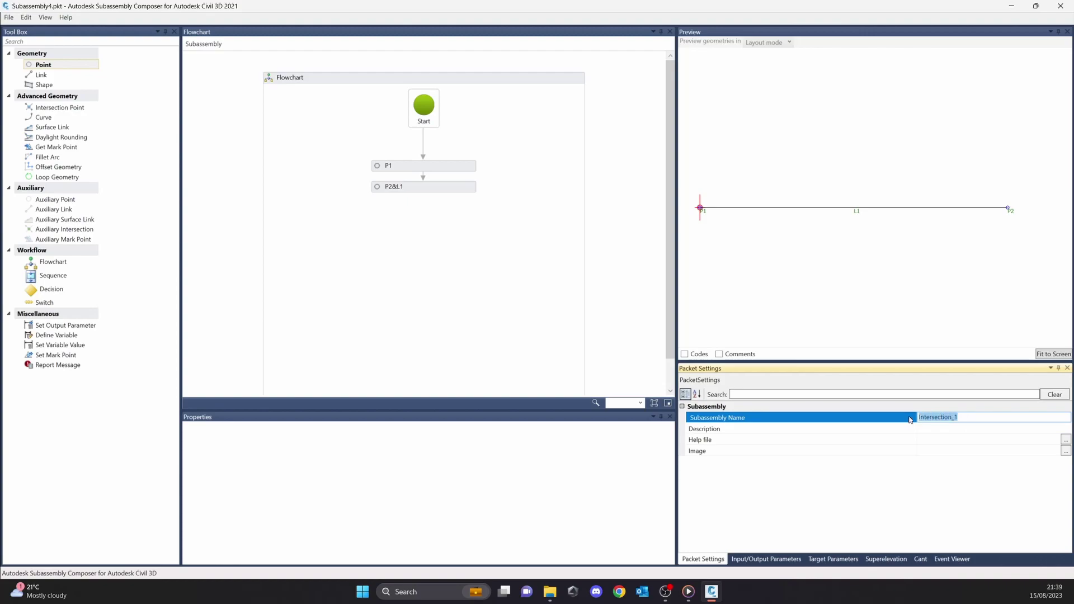
left_click(930, 428)
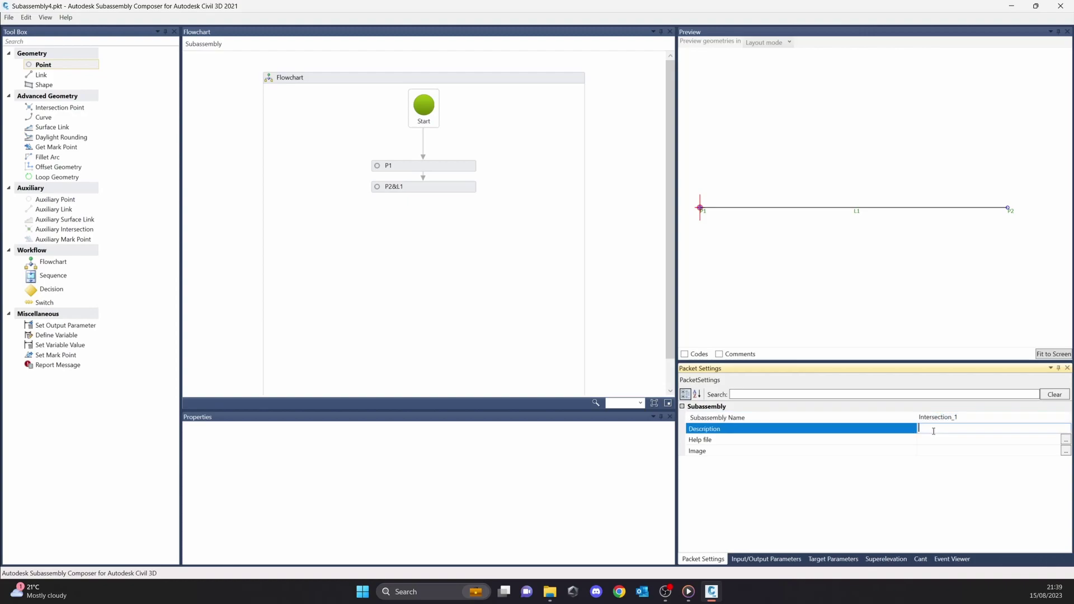
left_click(761, 423)
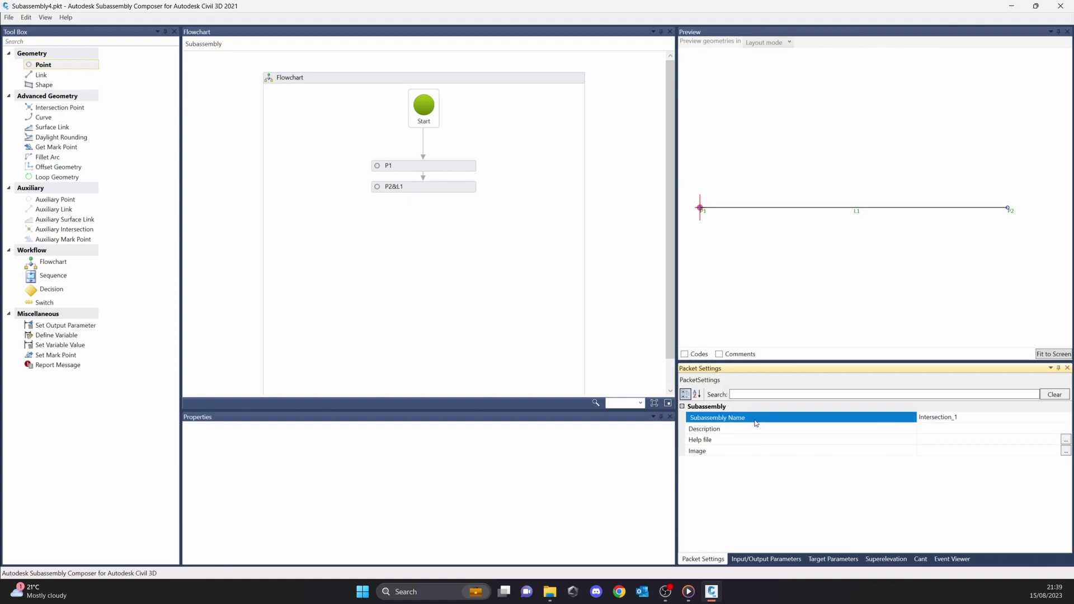
left_click(728, 429)
left_click(723, 440)
left_click(722, 455)
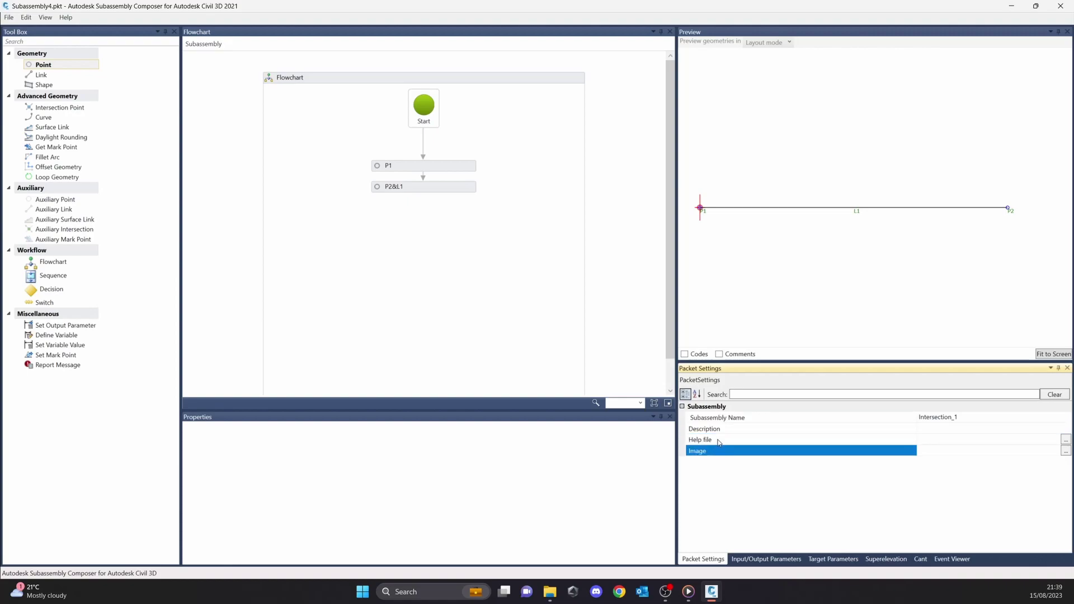
left_click(720, 428)
left_click(723, 420)
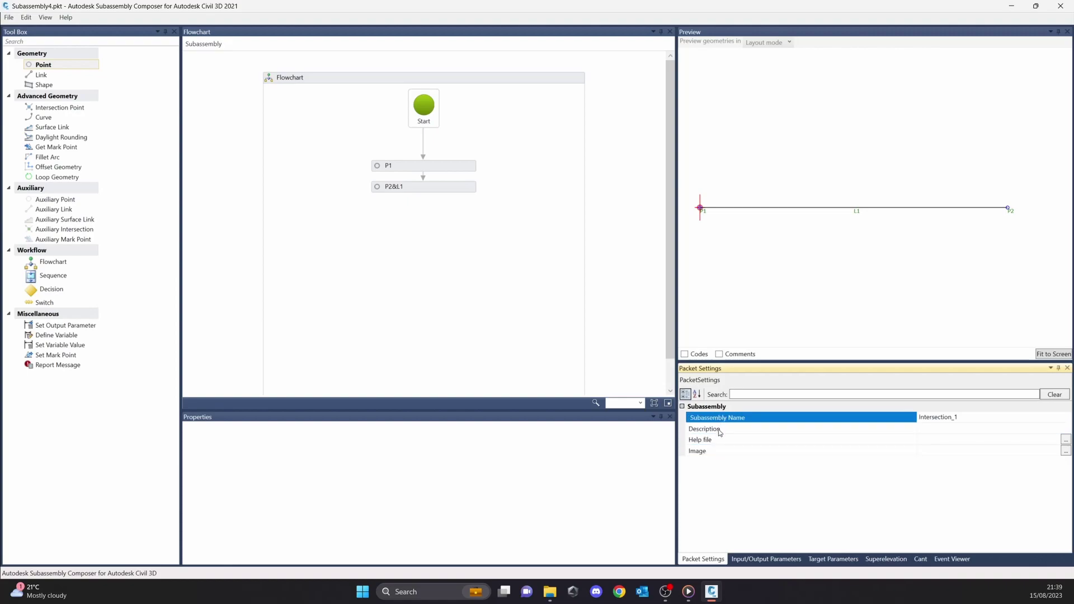
left_click(935, 418)
left_click_drag(958, 417, 915, 418)
left_click(760, 432)
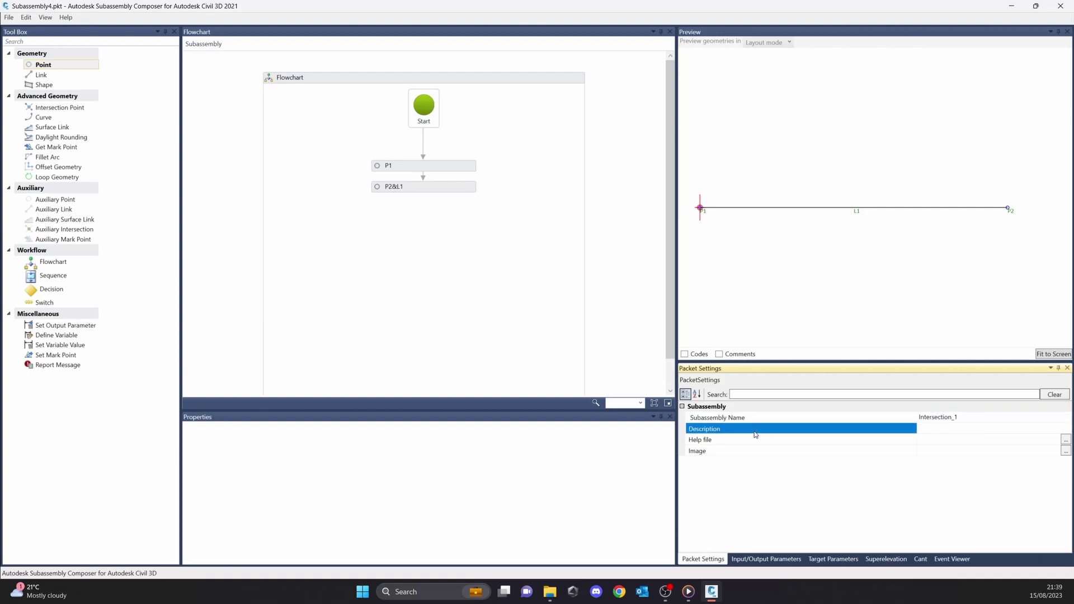
left_click(750, 419)
left_click(924, 420)
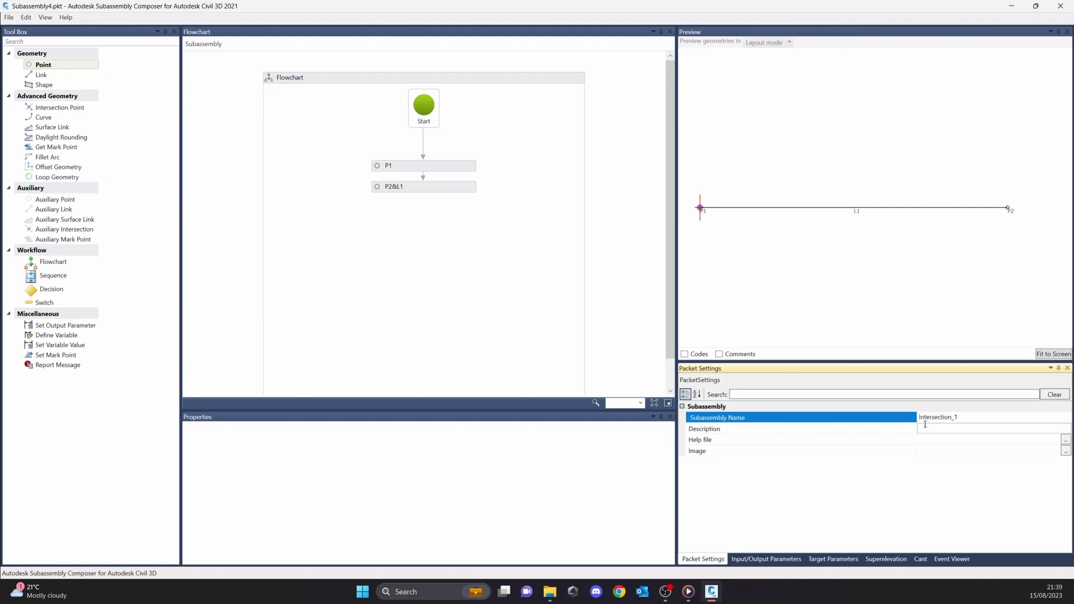
left_click_drag(959, 417, 912, 420)
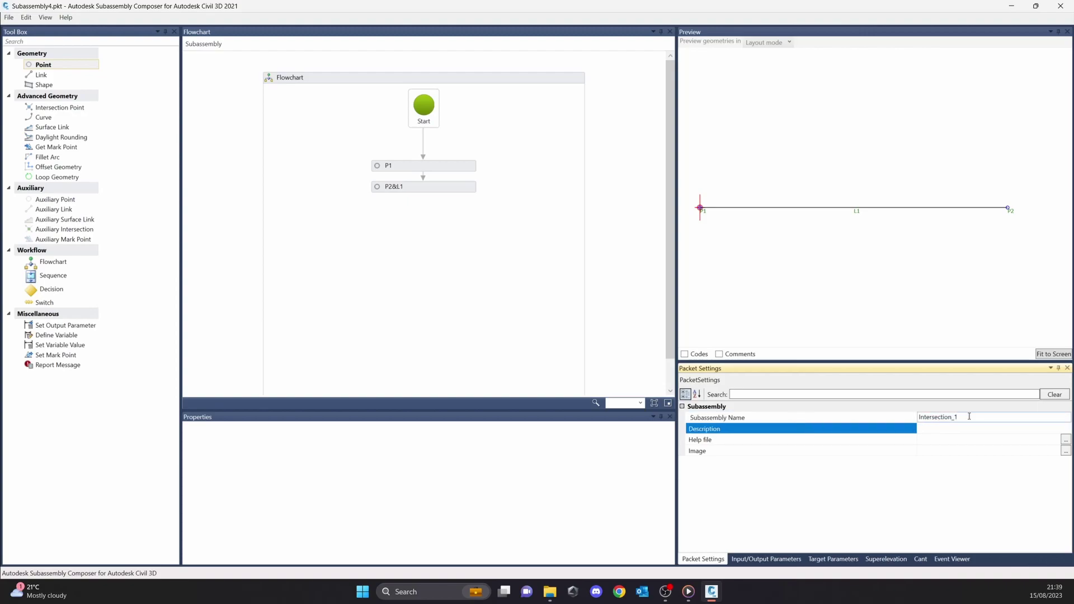
Set the subassembly's Description to V2.0
left_click(732, 431)
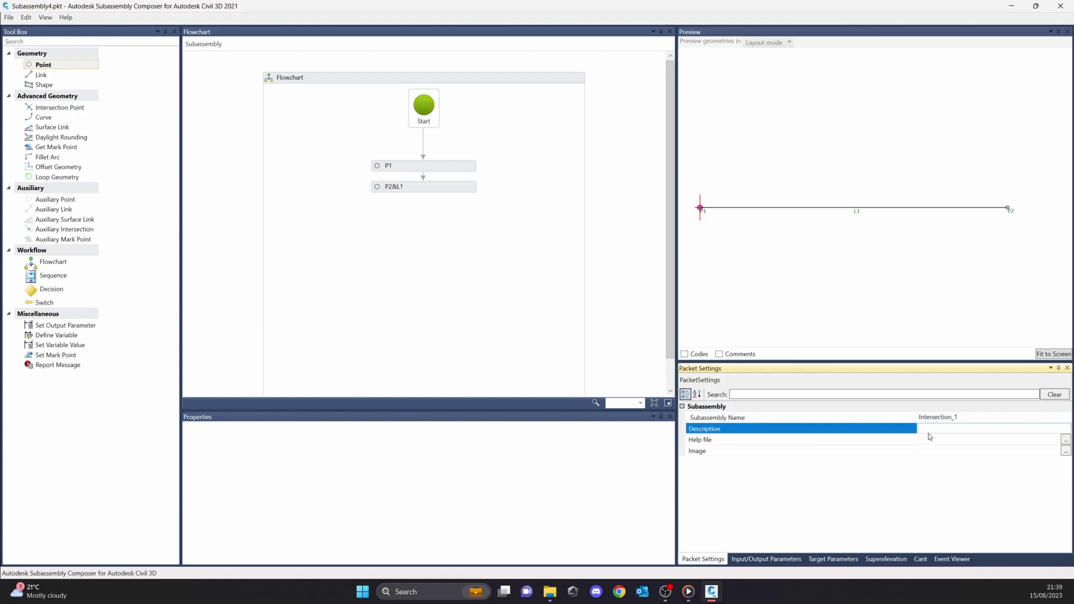
type("V2.0")
key("Return")
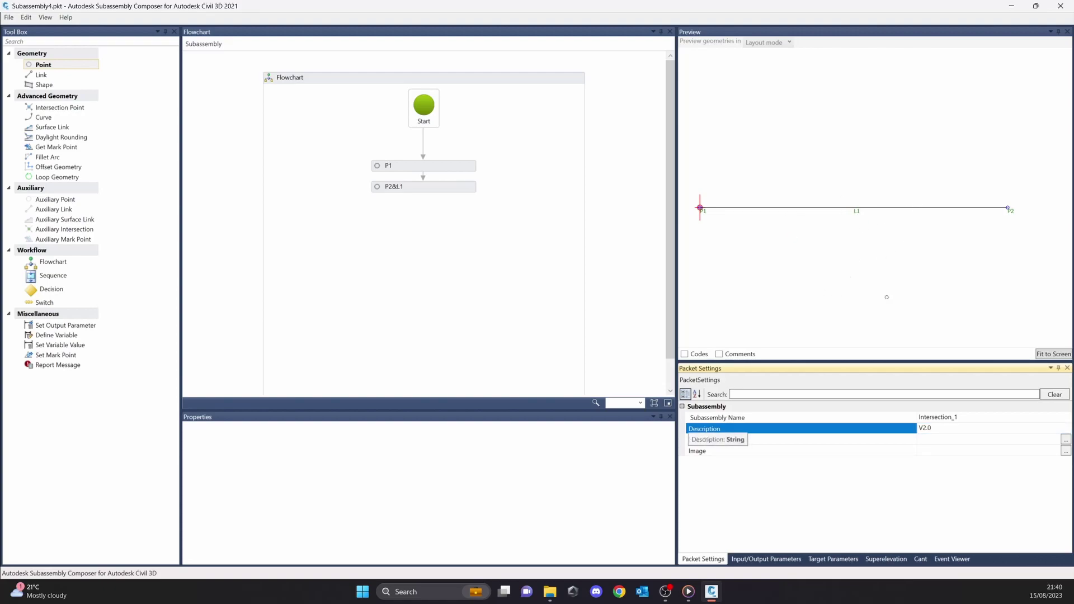
Change the subassembly's Description to V2.1 in the packet settings
left_click(955, 431)
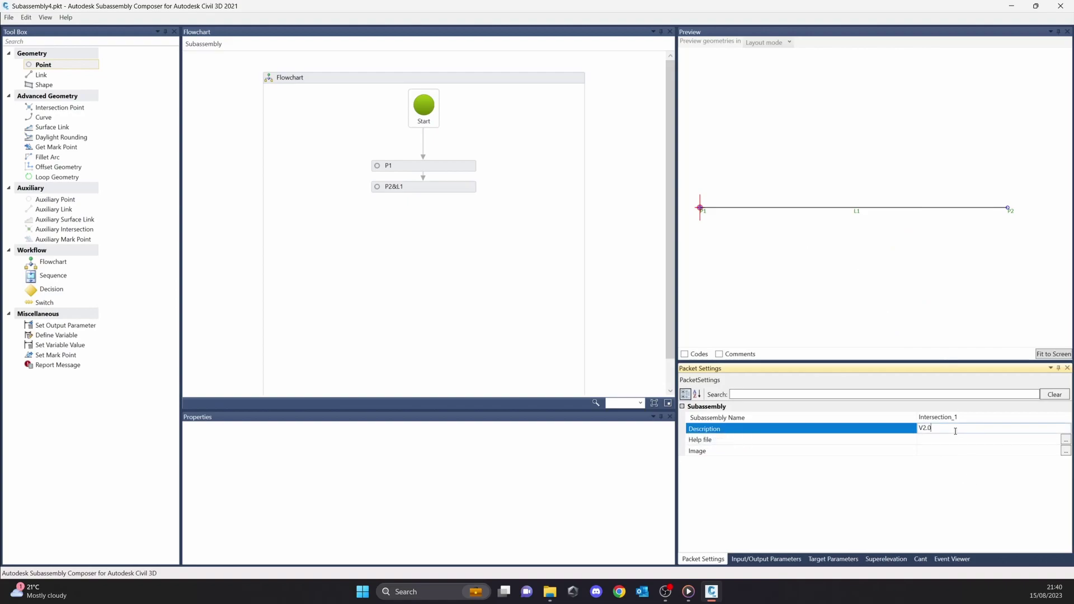
key("BackSpace")
type("1")
left_click(950, 442)
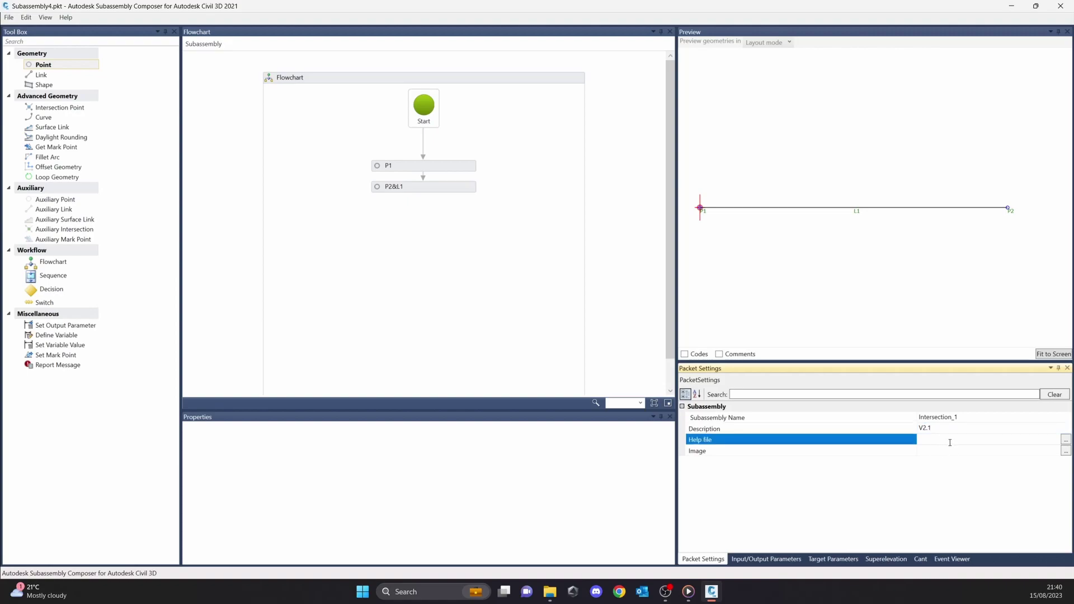
Clear the subassembly's Description entry in the packet settings
left_click(941, 429)
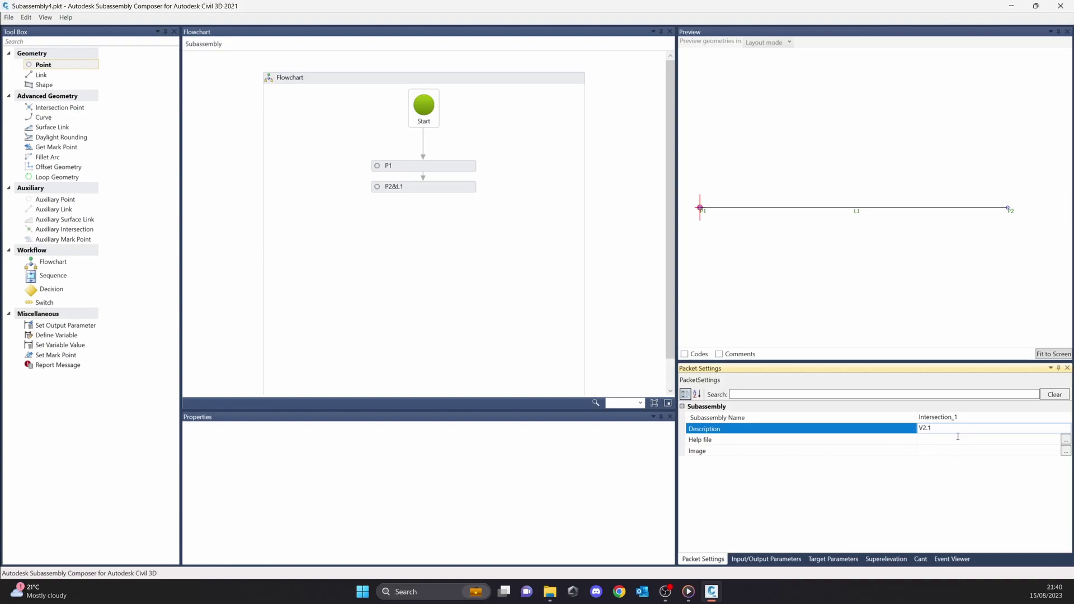
key("BackSpace")
key("BackSpace")
key("BackSpace")
Try to leave the Subassembly Name blank in the packet settings, and dismiss the naming-rules message
left_click(971, 418)
key("BackSpace")
key("BackSpace")
key("BackSpace")
key("BackSpace")
key("BackSpace")
key("BackSpace")
key("BackSpace")
key("BackSpace")
key("BackSpace")
key("BackSpace")
key("BackSpace")
key("BackSpace")
key("BackSpace")
key("BackSpace")
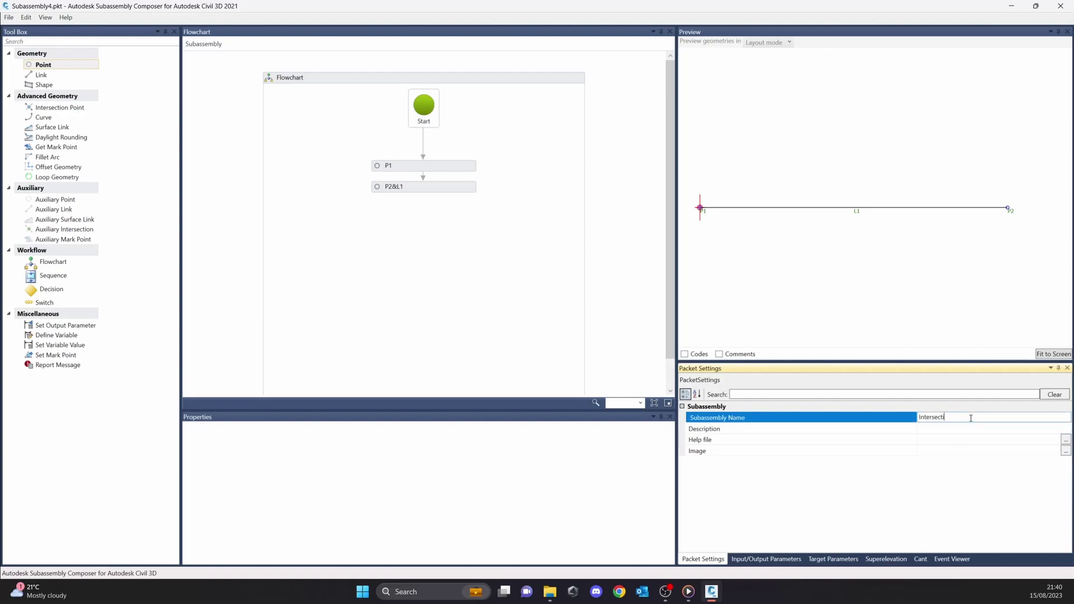
left_click(723, 442)
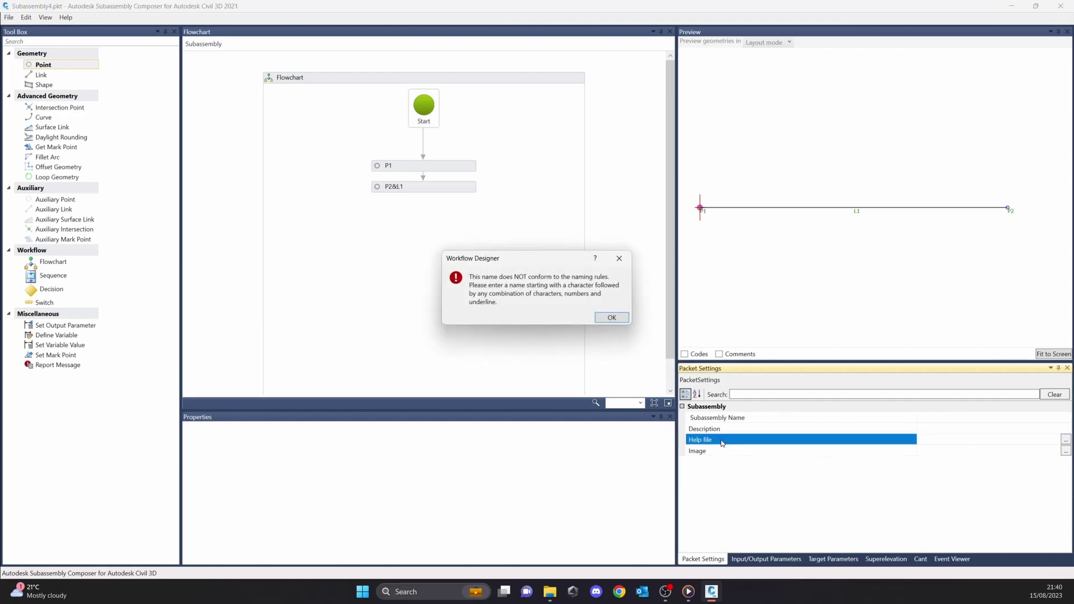
left_click(612, 318)
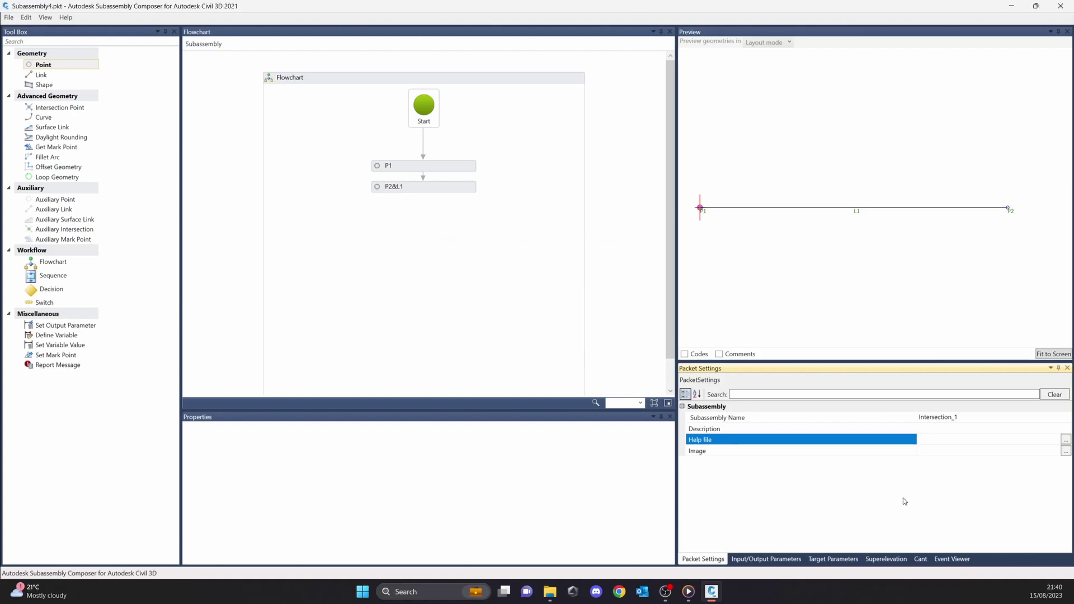
Look at the file selection for the Help file entry without choosing a file, and examine the Image entry
left_click(959, 419)
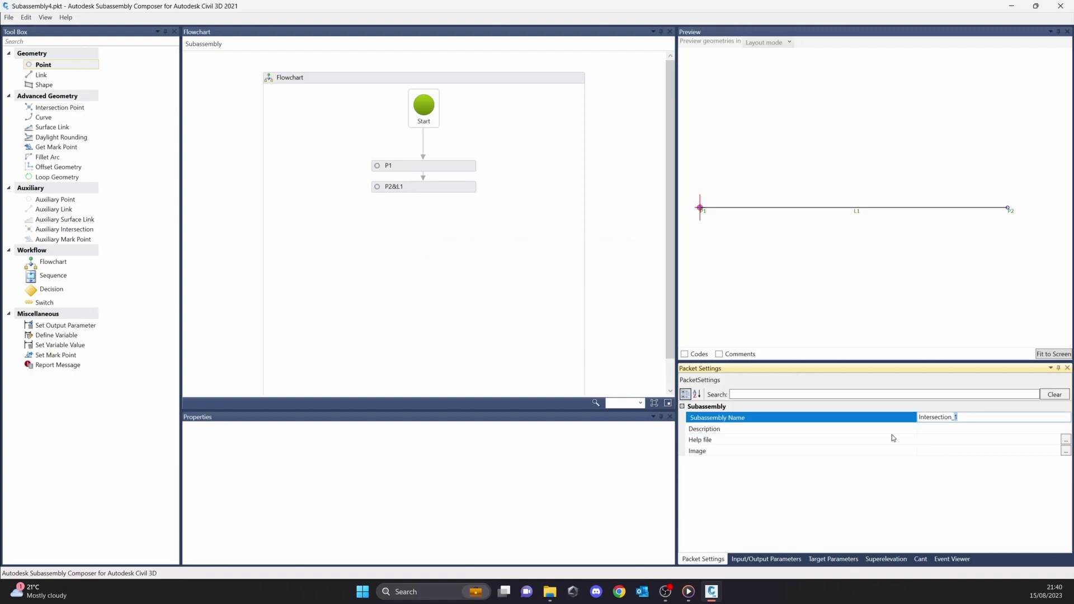
left_click(734, 440)
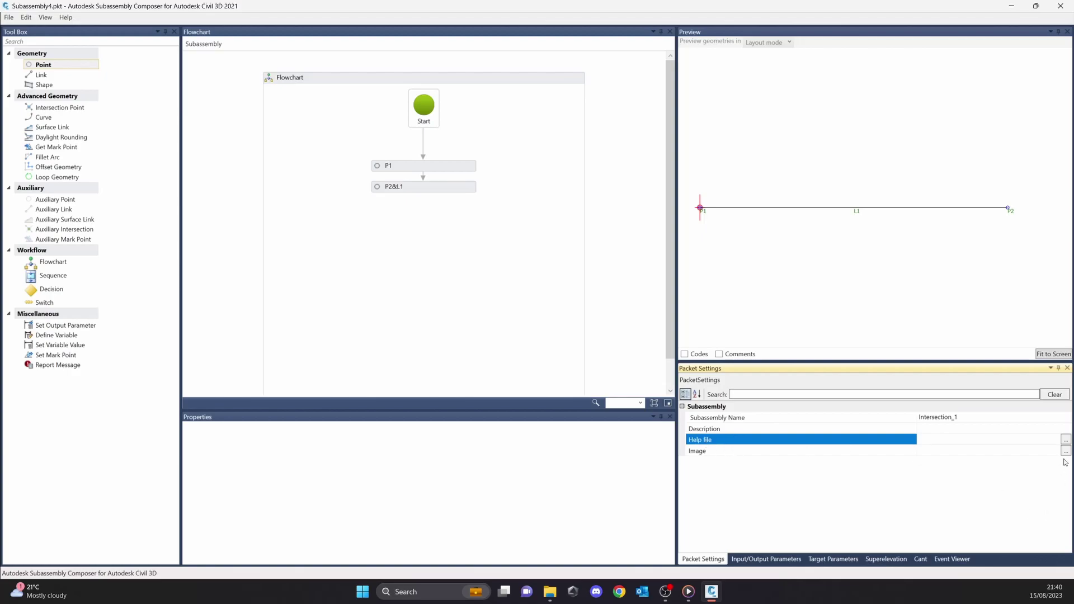
left_click(1066, 440)
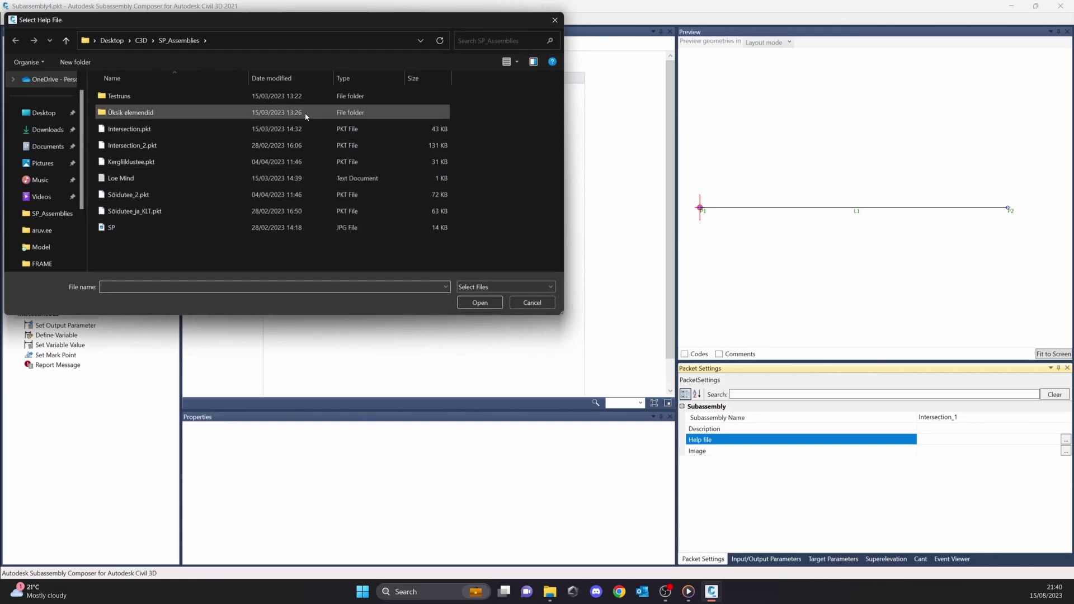
left_click(529, 303)
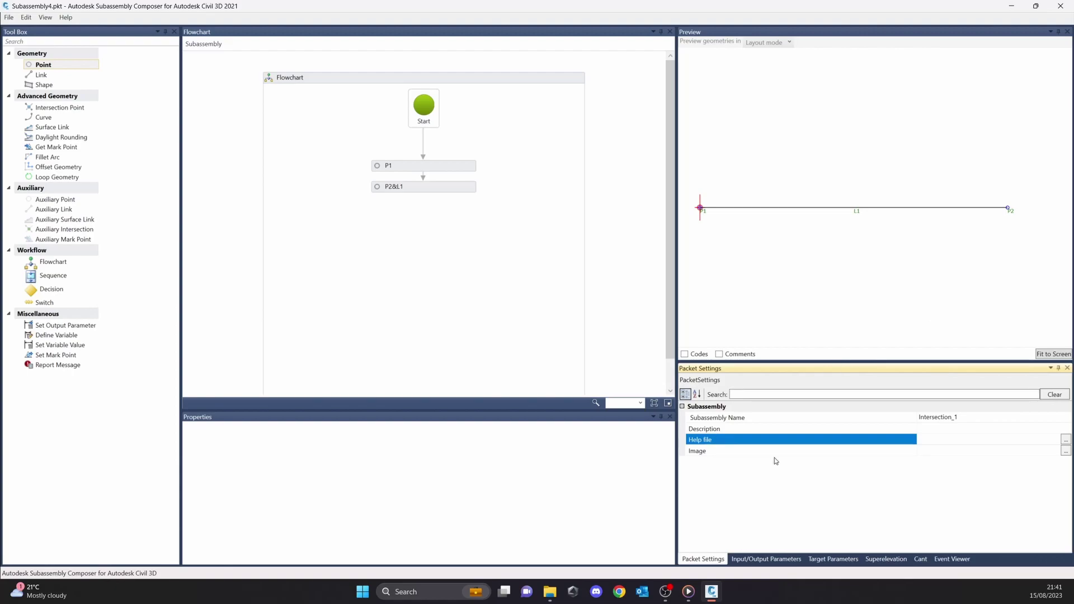
left_click(729, 449)
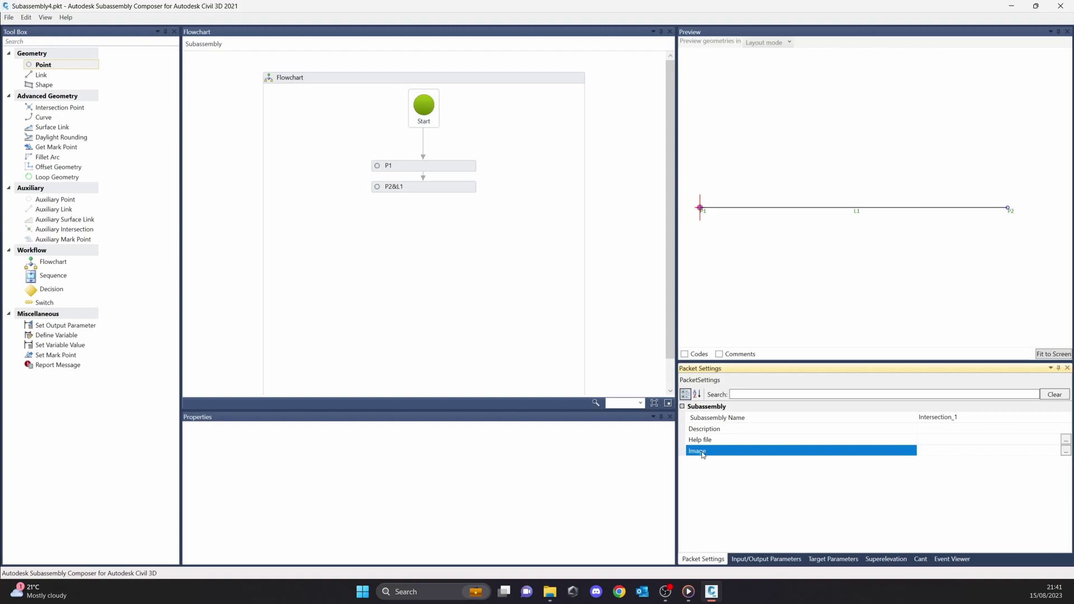
mouse_move(701, 456)
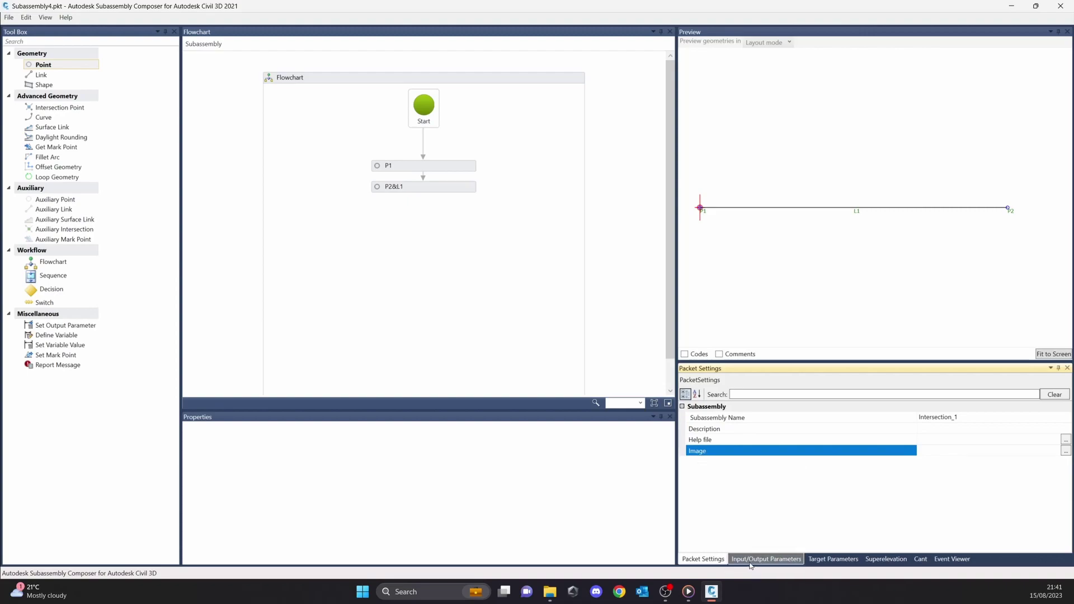
Create three new parameters below Side in the Input/Output Parameters table
left_click(743, 560)
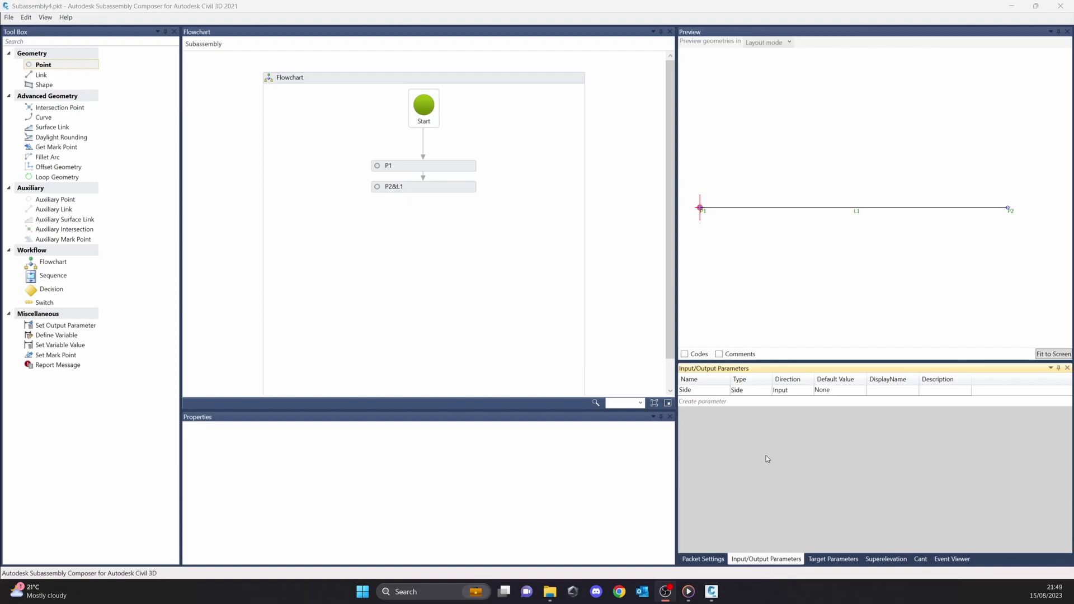
left_click(718, 402)
left_click(719, 412)
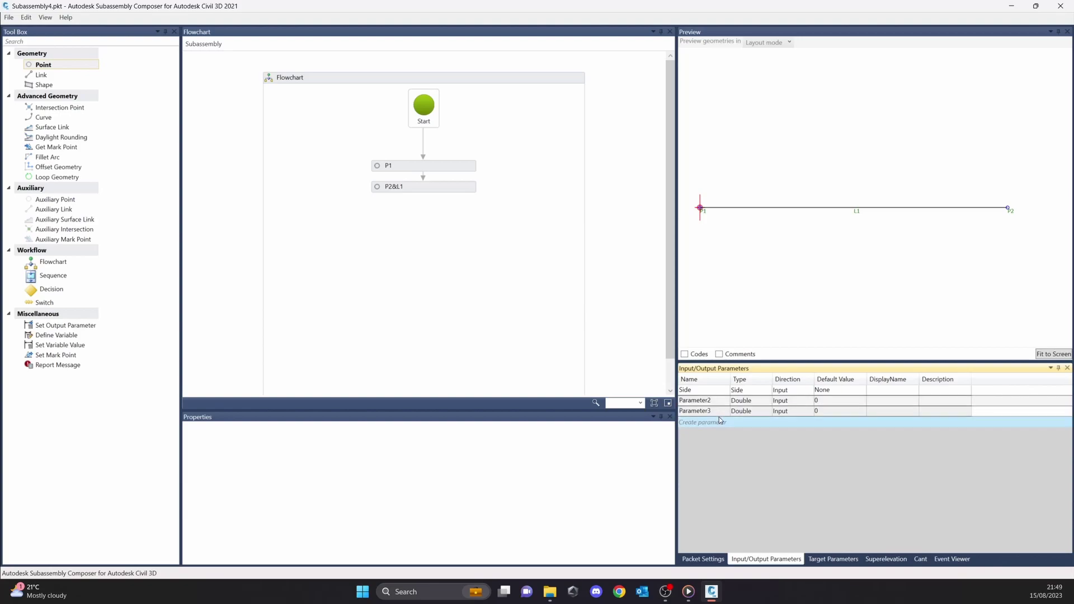
left_click(717, 424)
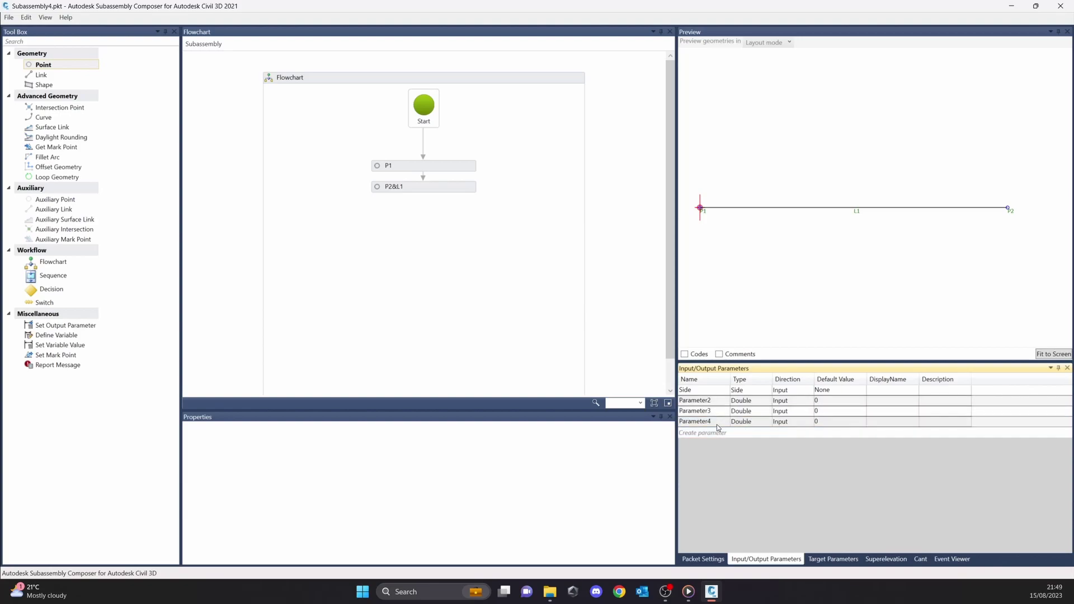
left_click(716, 403)
left_click(716, 412)
left_click(720, 423)
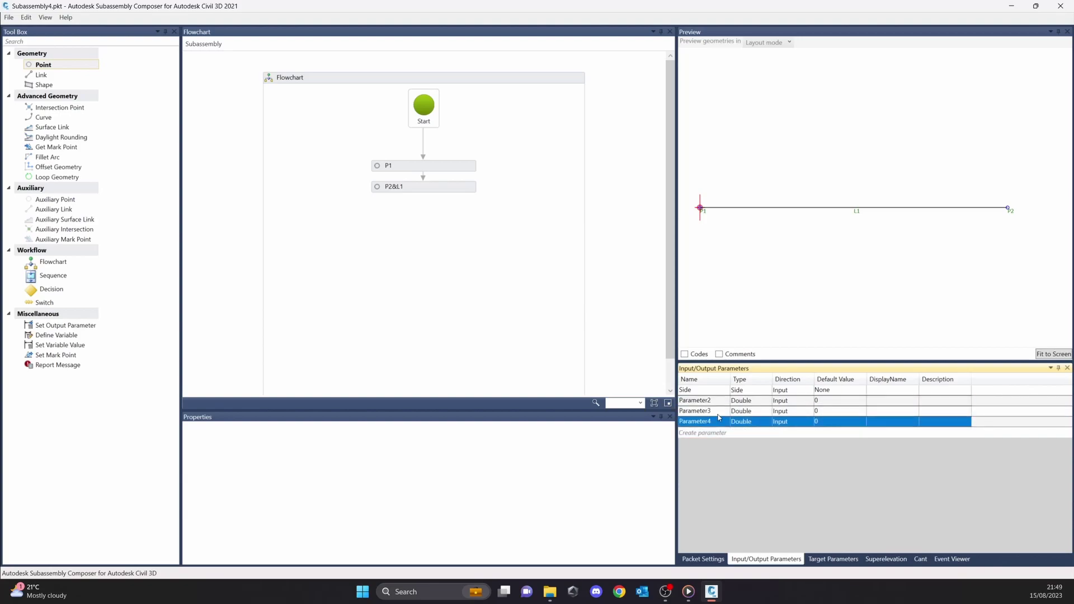
Try to rename Parameter2 as "Pave Hight" with a space, and dismiss the warning
left_click(720, 403)
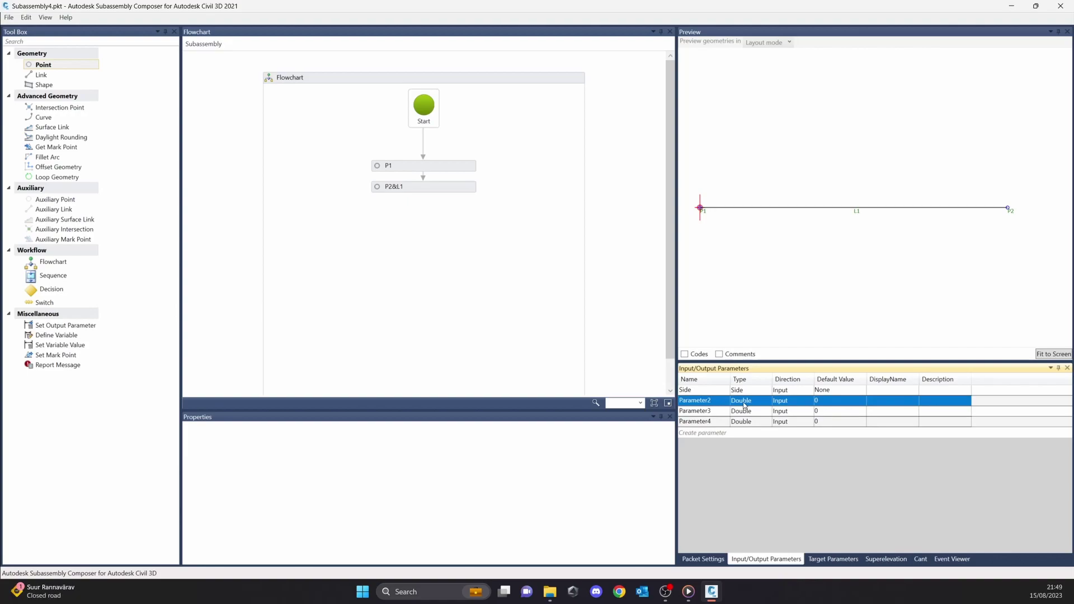
left_click(716, 403)
type("Pave")
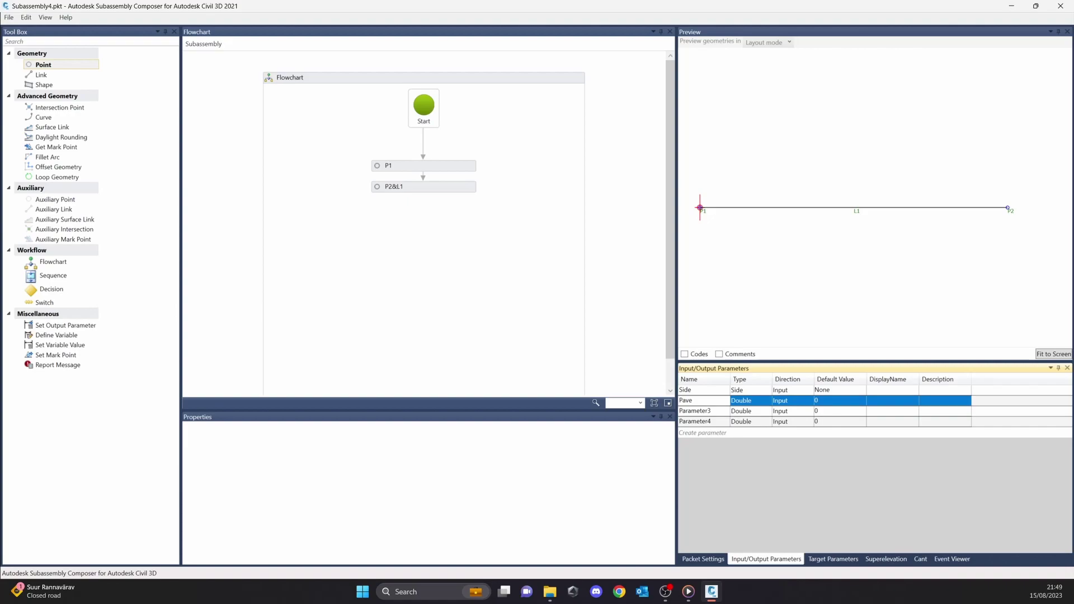
type("_Hight")
left_click(720, 394)
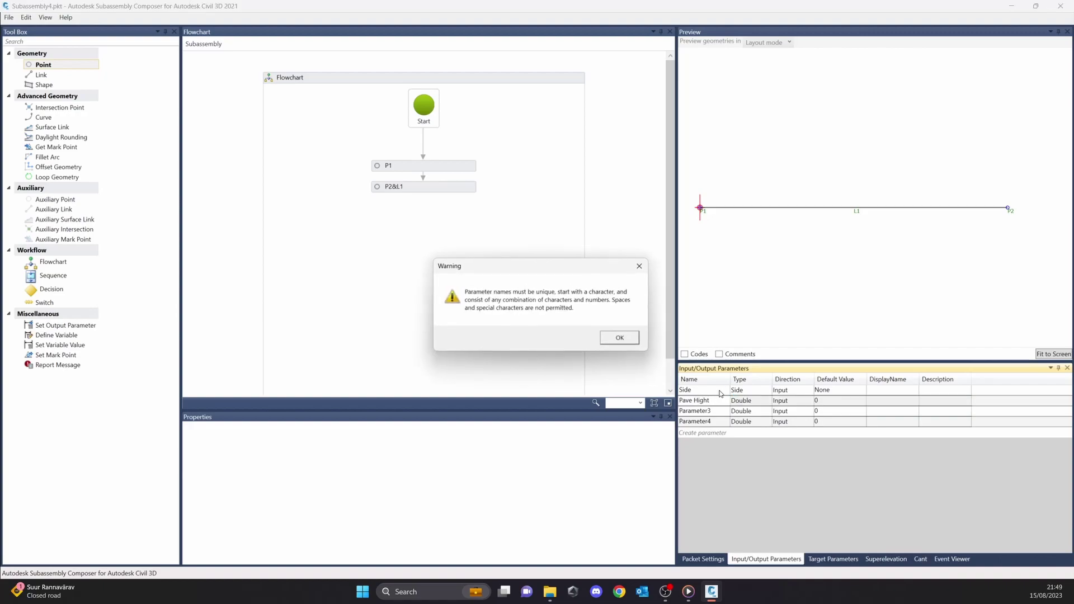
left_click(621, 338)
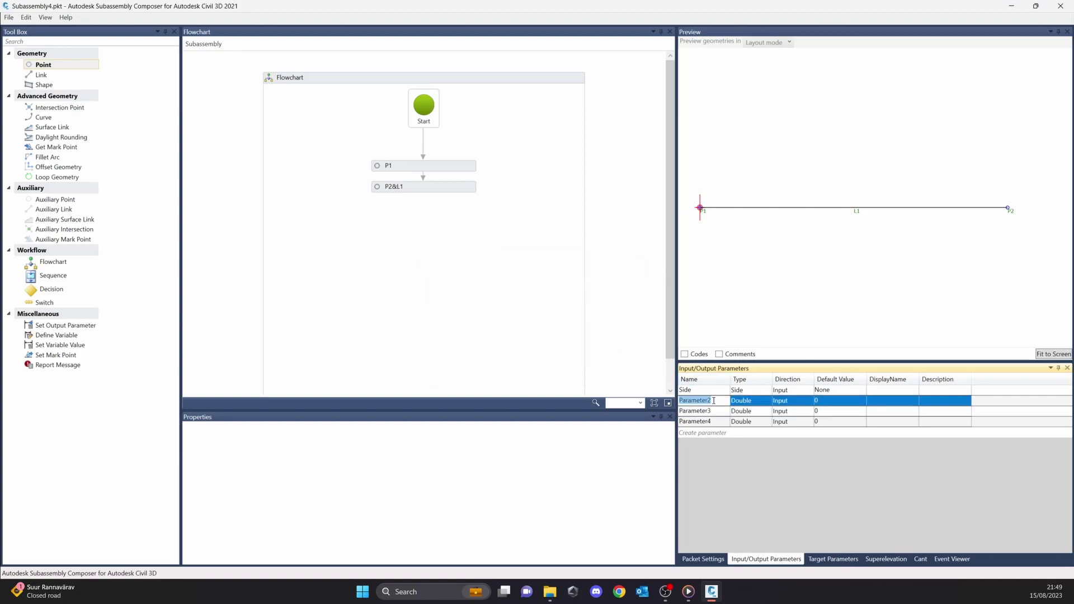
Rename Parameter2 to Pave_Hight and set its display name to "Pave Hight"
type("Pave_Hight")
key("Return")
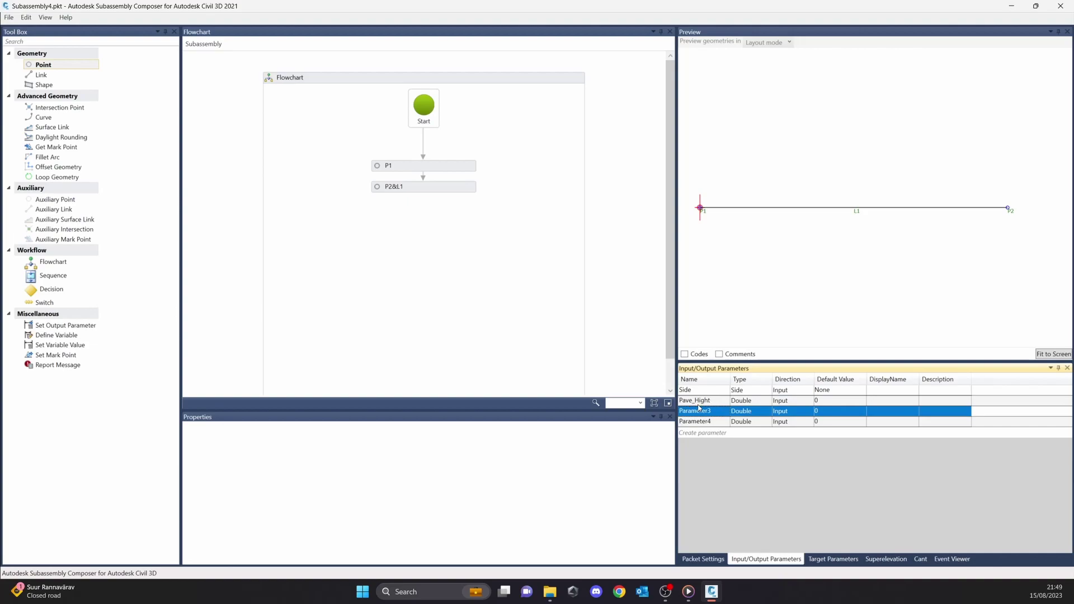
left_click(700, 403)
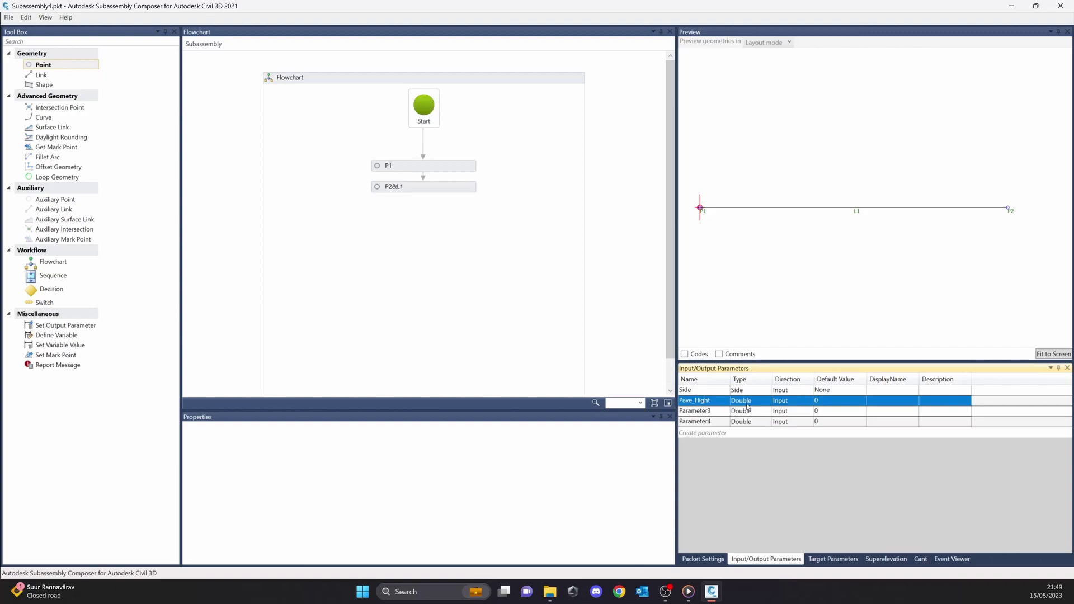
left_click(895, 401)
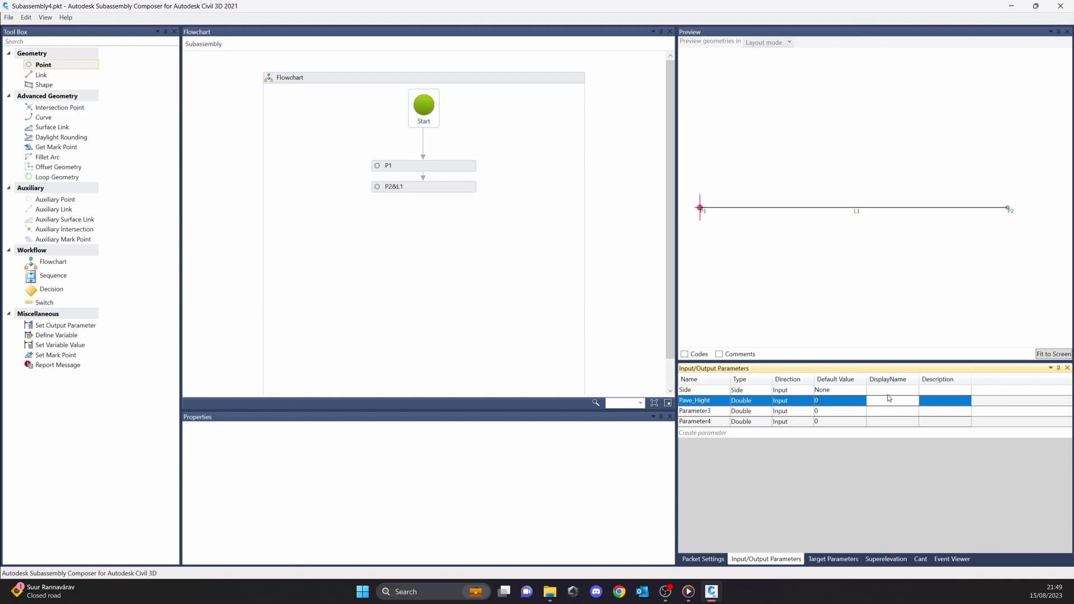
type("Pave Hight")
key("Return")
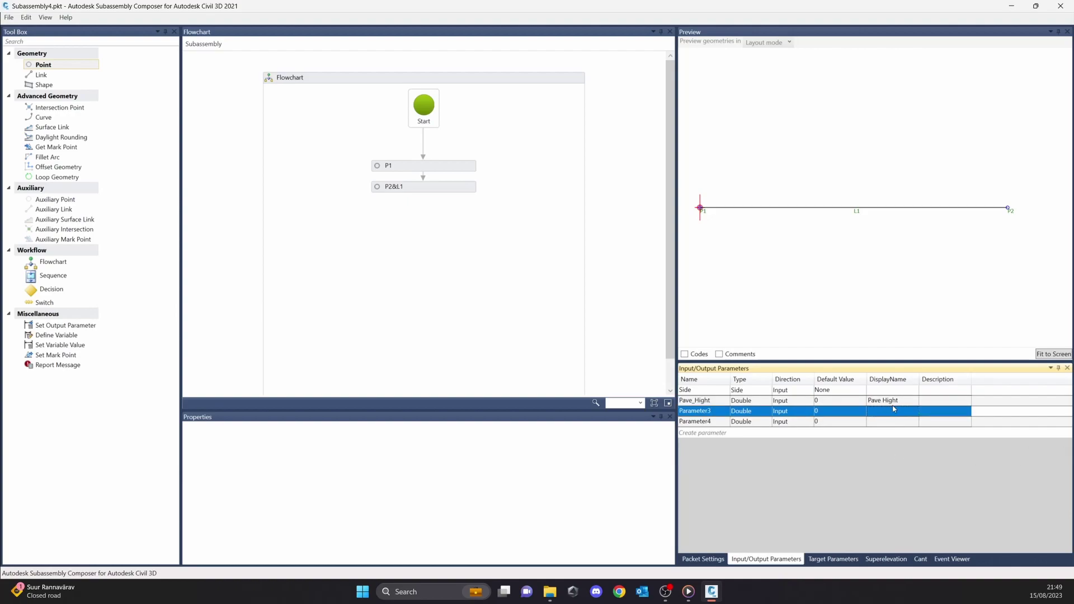
left_click(720, 404)
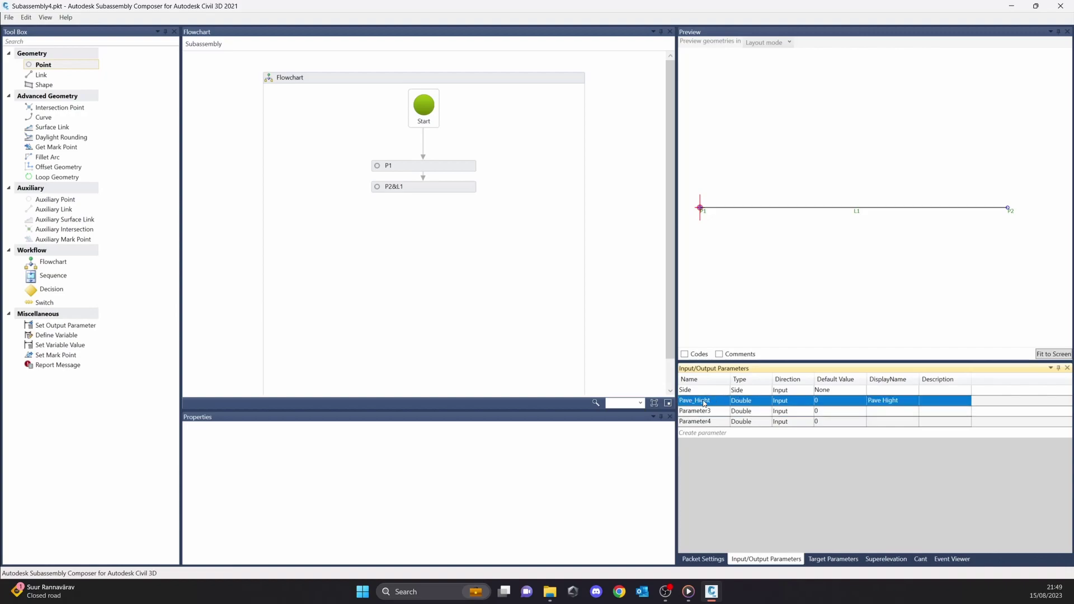
left_click(720, 403)
key("Return")
key("Up")
left_click(706, 409)
left_click(744, 402)
Rename Parameter3 to Subbase_Depth in the Input/Output Parameters table
left_click(694, 413)
left_click(710, 414)
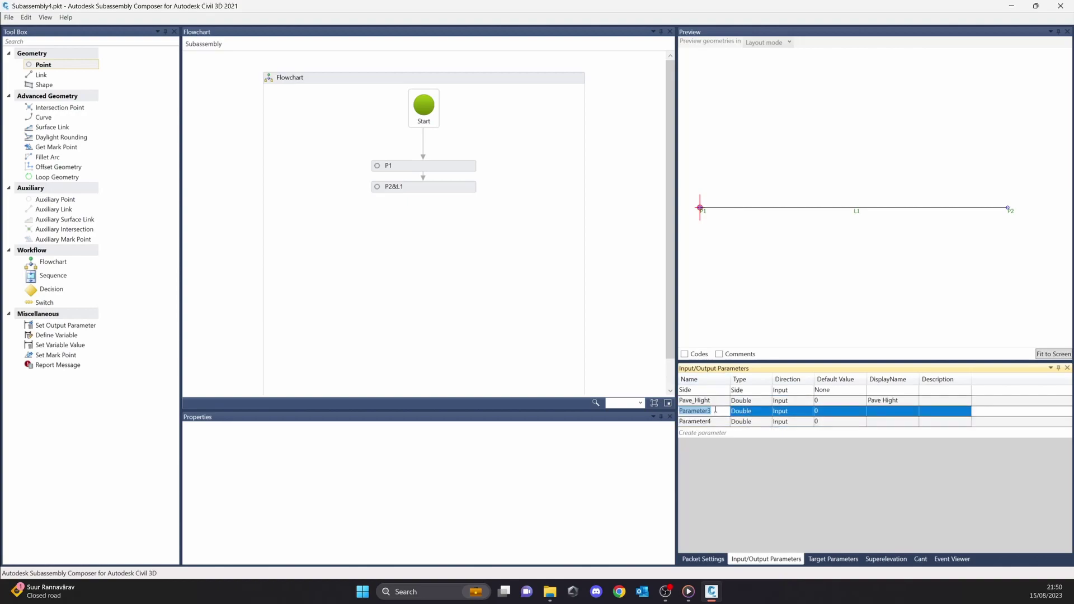
key("BackSpace")
type("P")
key("BackSpace")
type("Subbase_dept")
key("BackSpace")
key("BackSpace")
key("BackSpace")
key("BackSpace")
type("Depth")
key("Return")
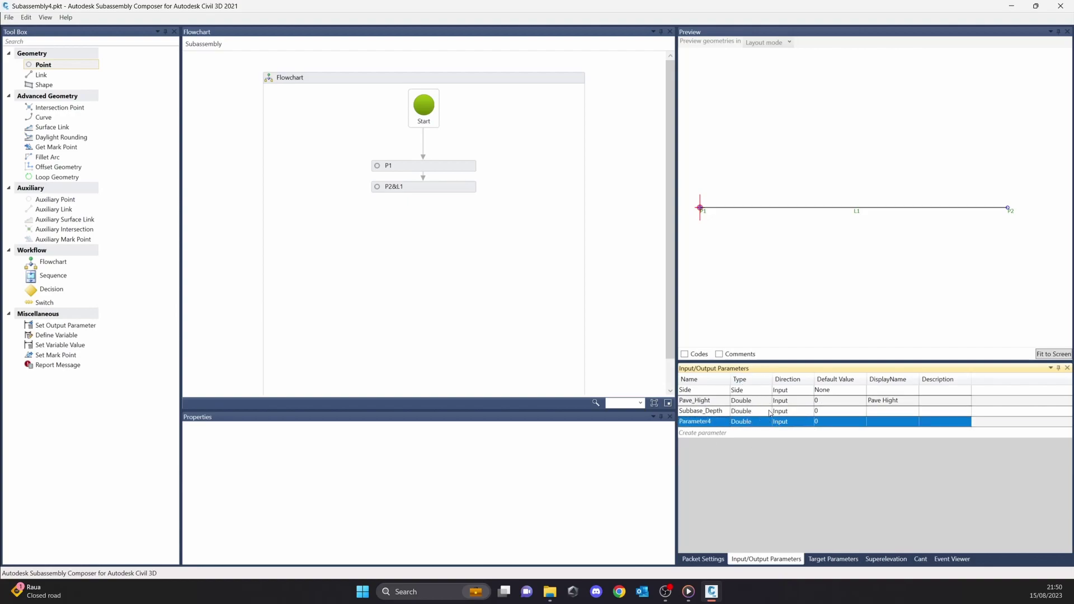
Examine the available Type and Direction options for Pave_Hight, keeping Double as type and Input as direction
left_click(746, 401)
left_click(745, 401)
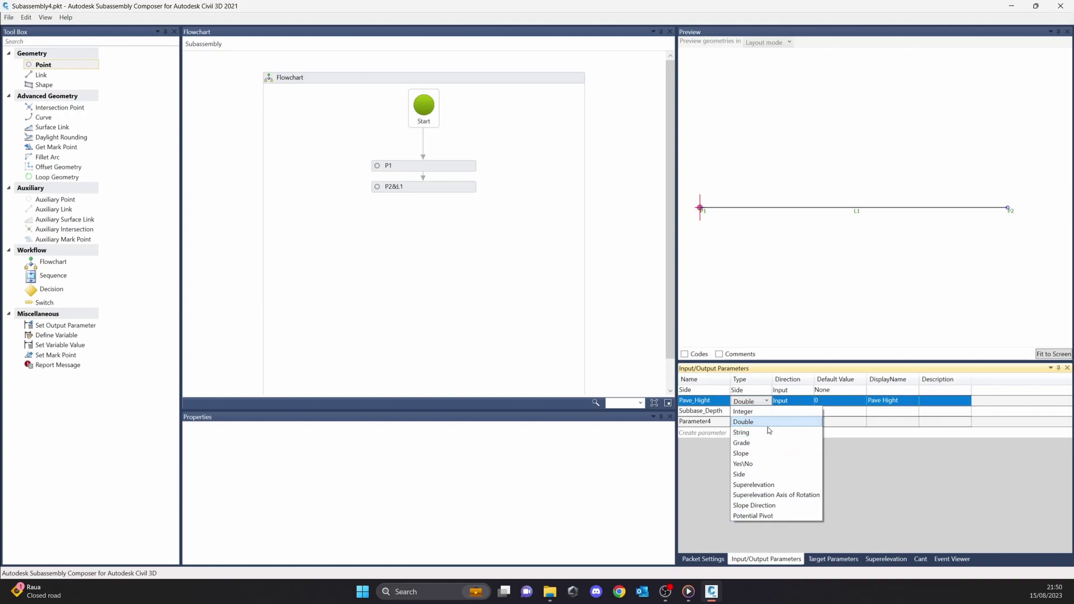
left_click(883, 491)
left_click(795, 403)
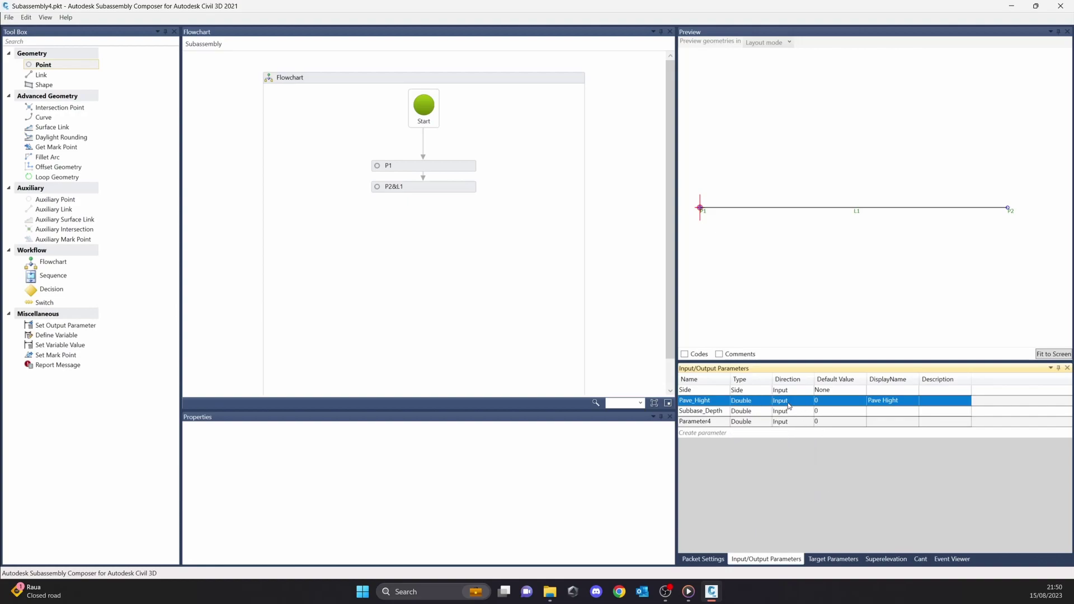
left_click(795, 403)
left_click(796, 403)
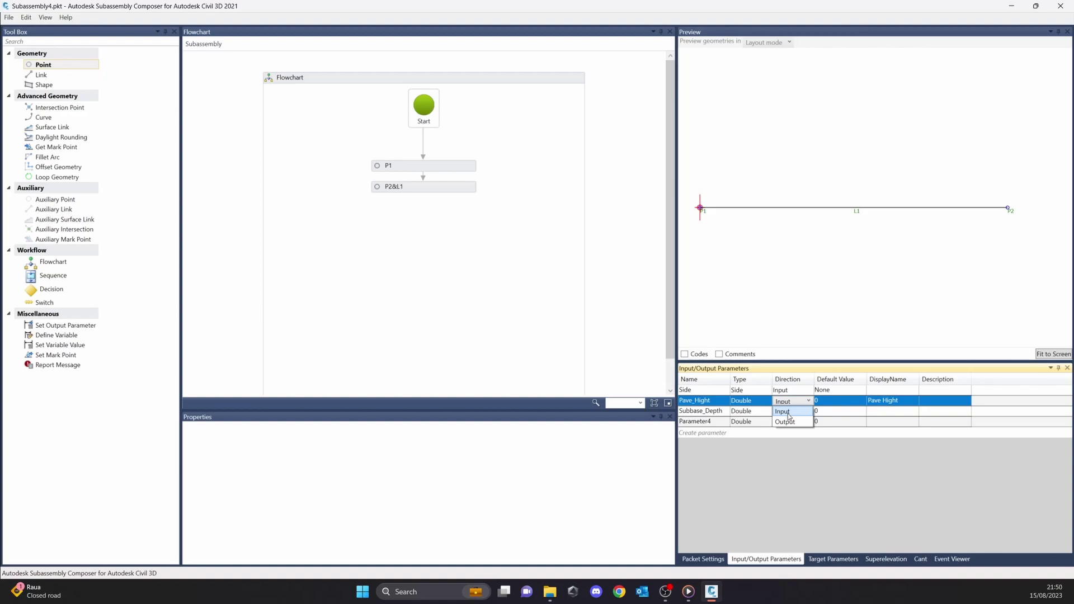
left_click(788, 413)
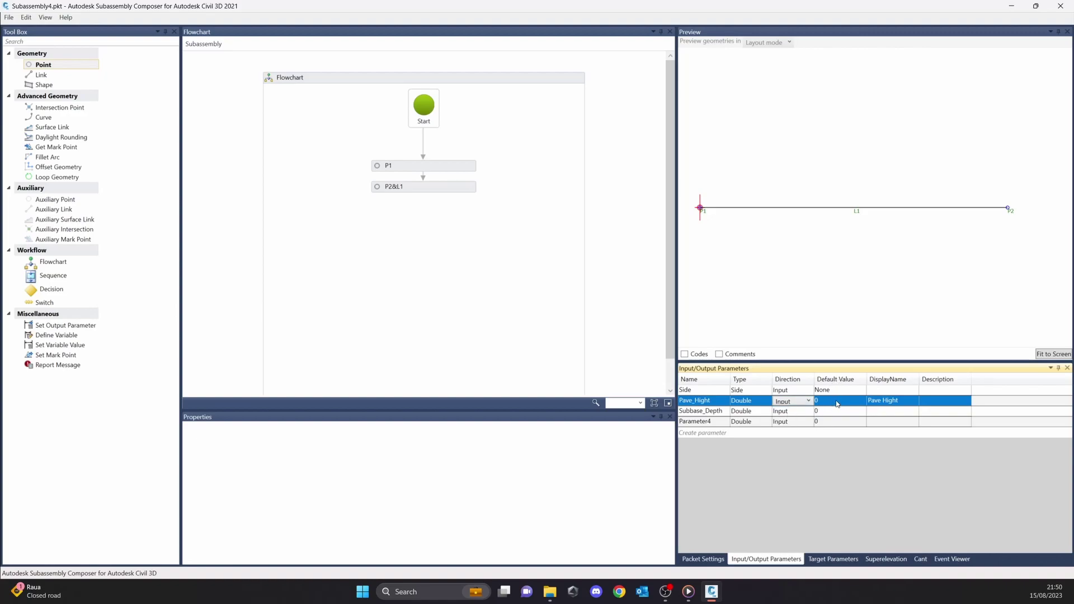
Narrow the Default Value column slightly and widen the Description column of the parameter table
left_click_drag(867, 379, 862, 379)
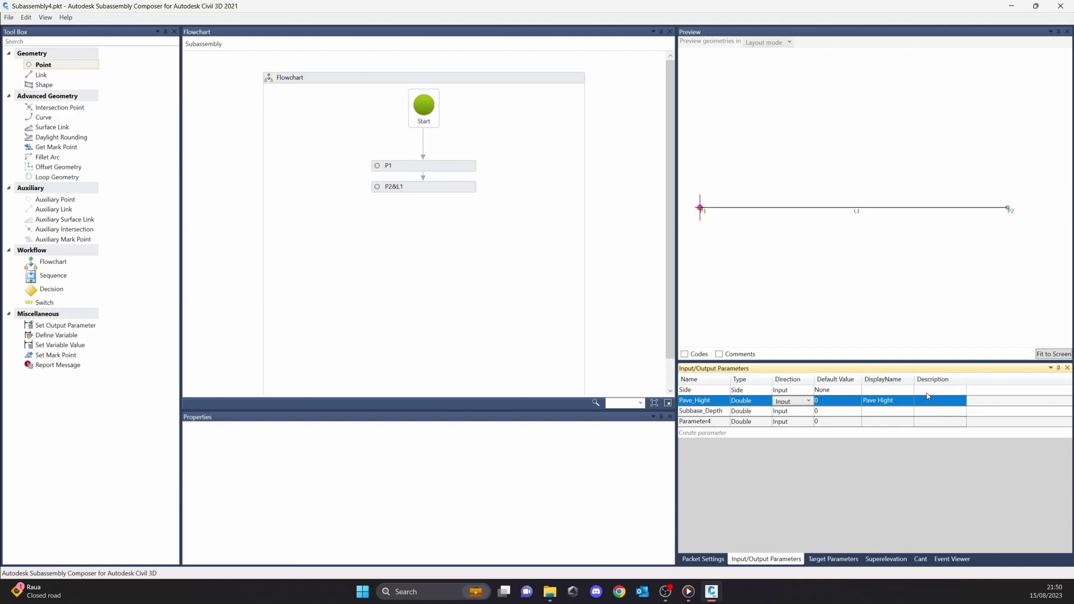
left_click(938, 405)
left_click_drag(967, 380, 985, 380)
left_click(957, 398)
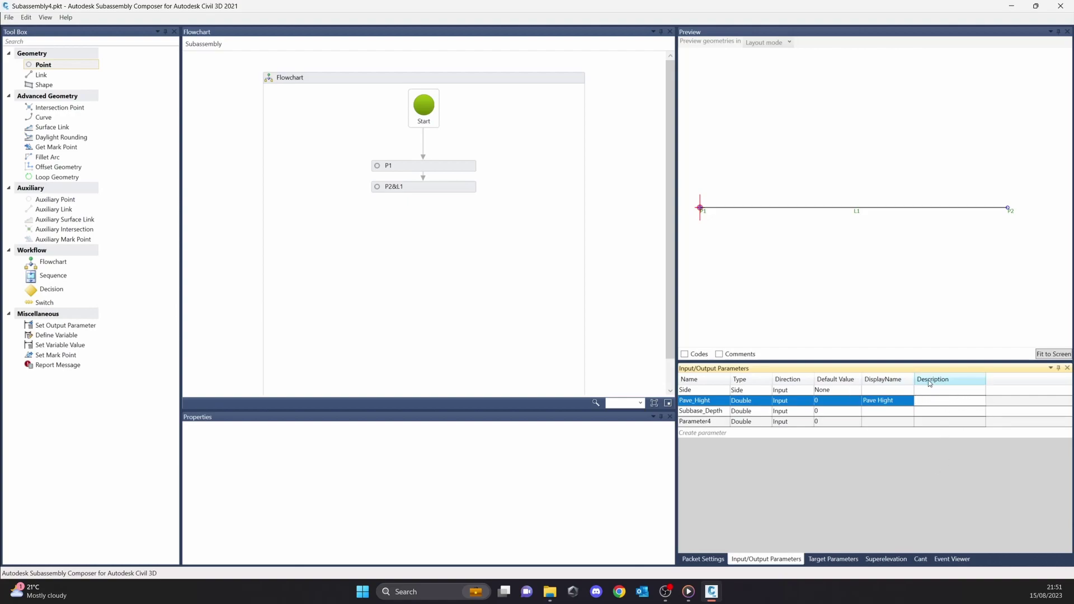
left_click(934, 414)
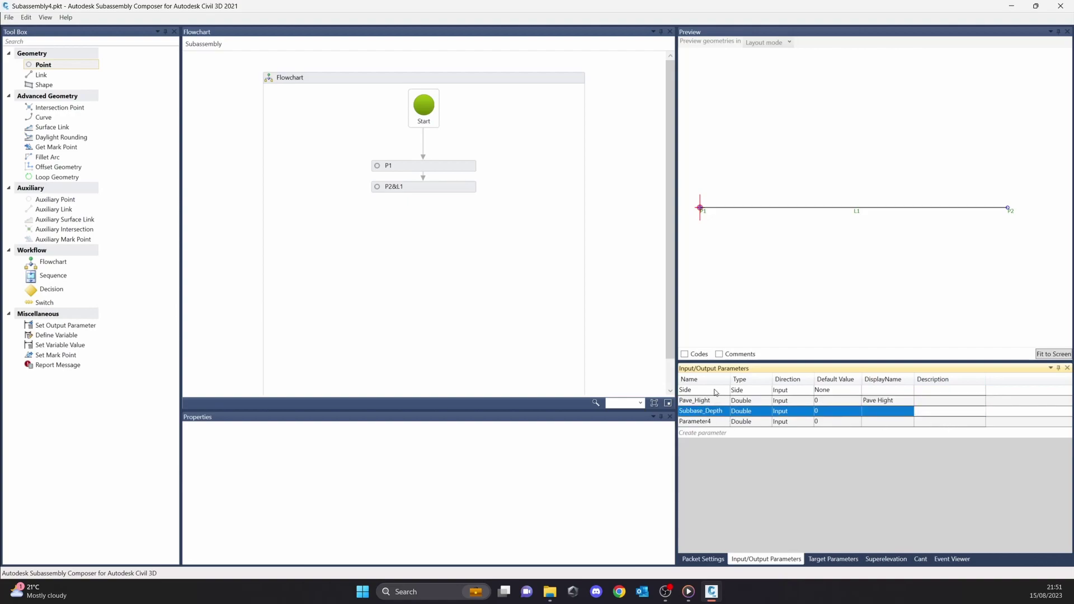
left_click(708, 422)
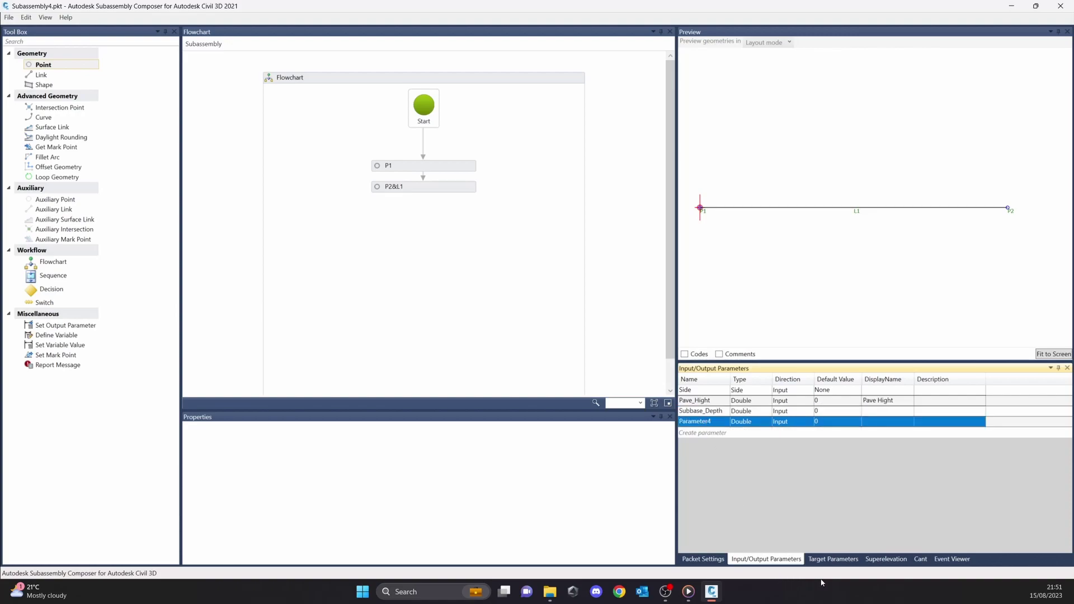
Create three new target parameters in the Target Parameters table
left_click(822, 560)
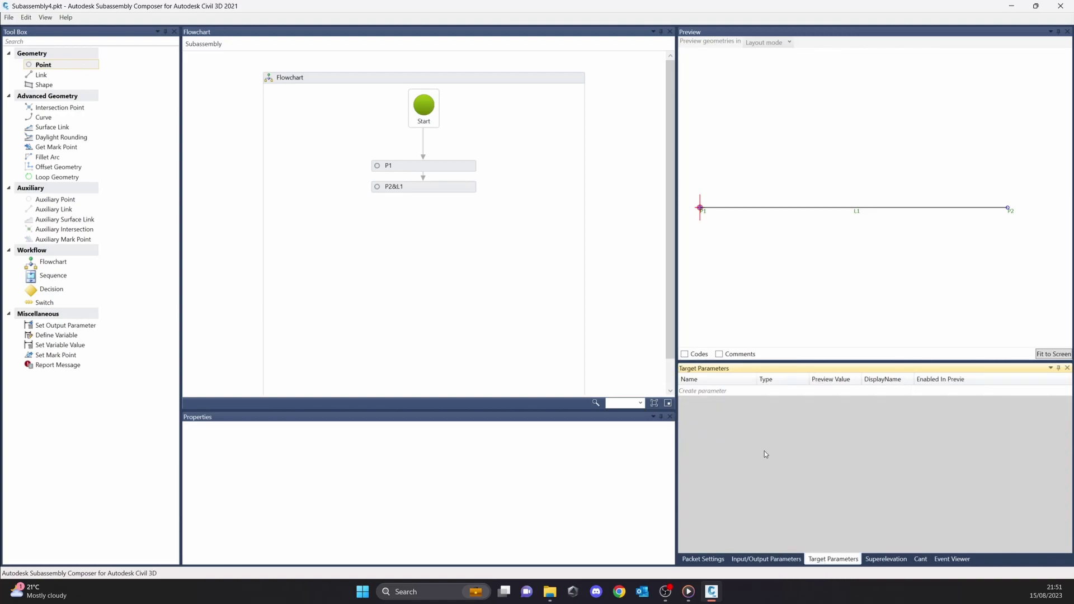
left_click(702, 391)
left_click(713, 401)
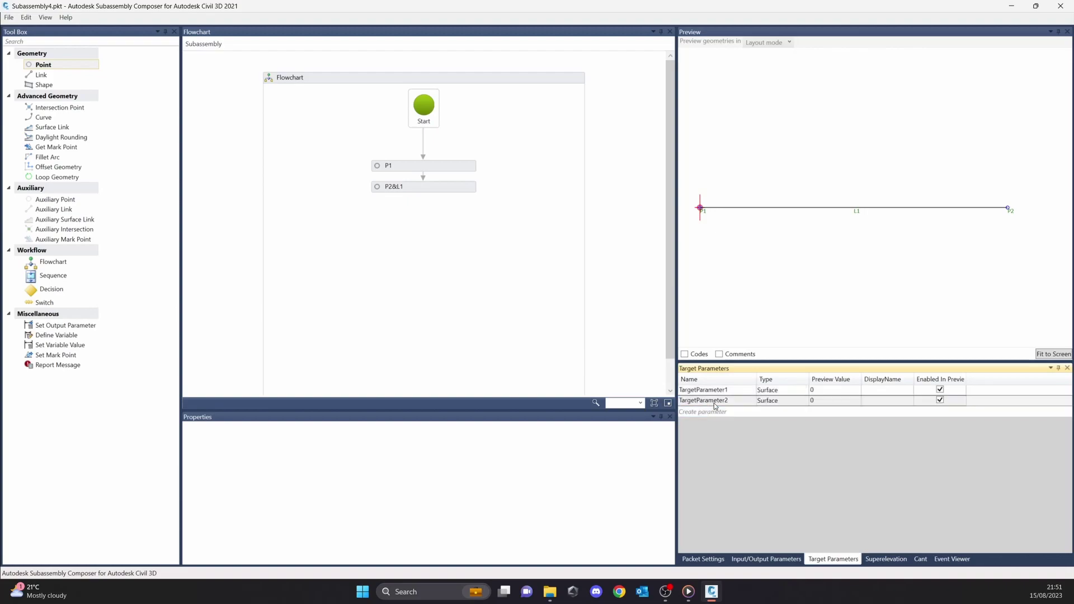
left_click(714, 411)
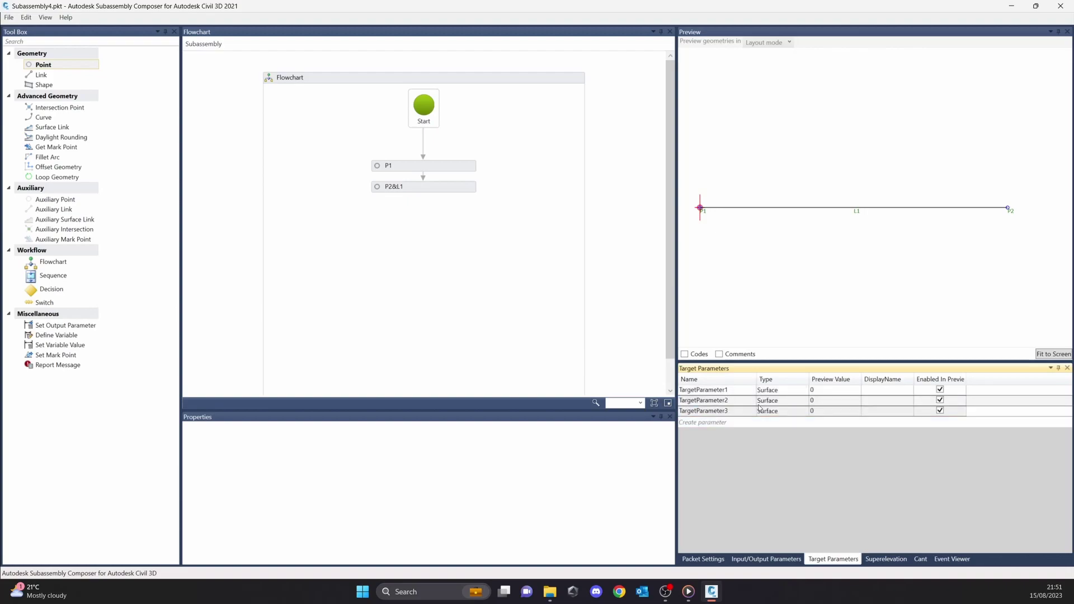
Examine the available Type options for TargetParameter1, keeping Surface as its type
left_click(779, 395)
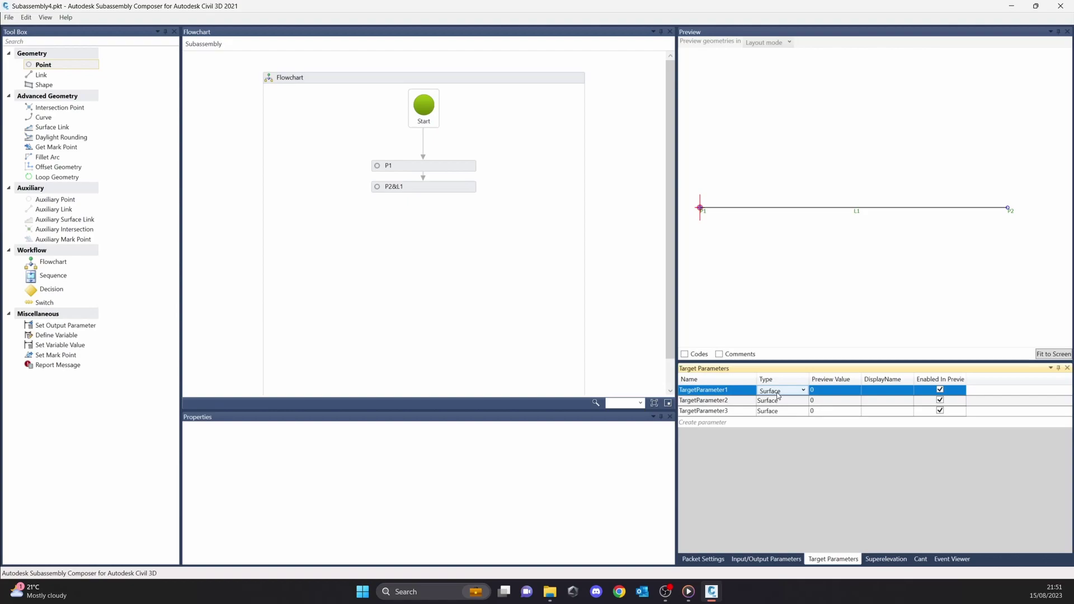
left_click(778, 396)
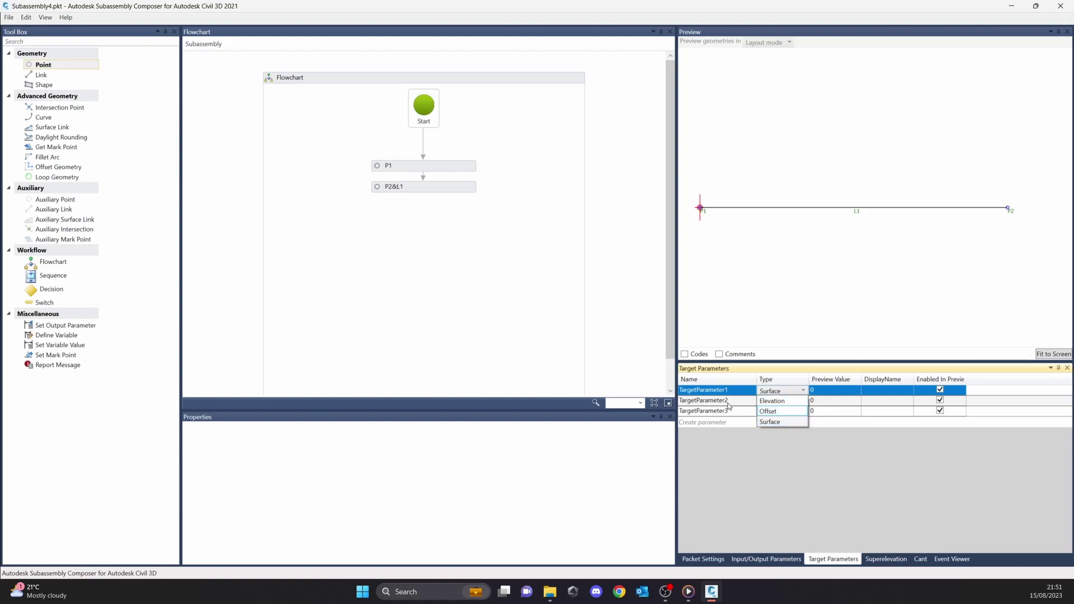
left_click(786, 422)
left_click(726, 404)
left_click(725, 404)
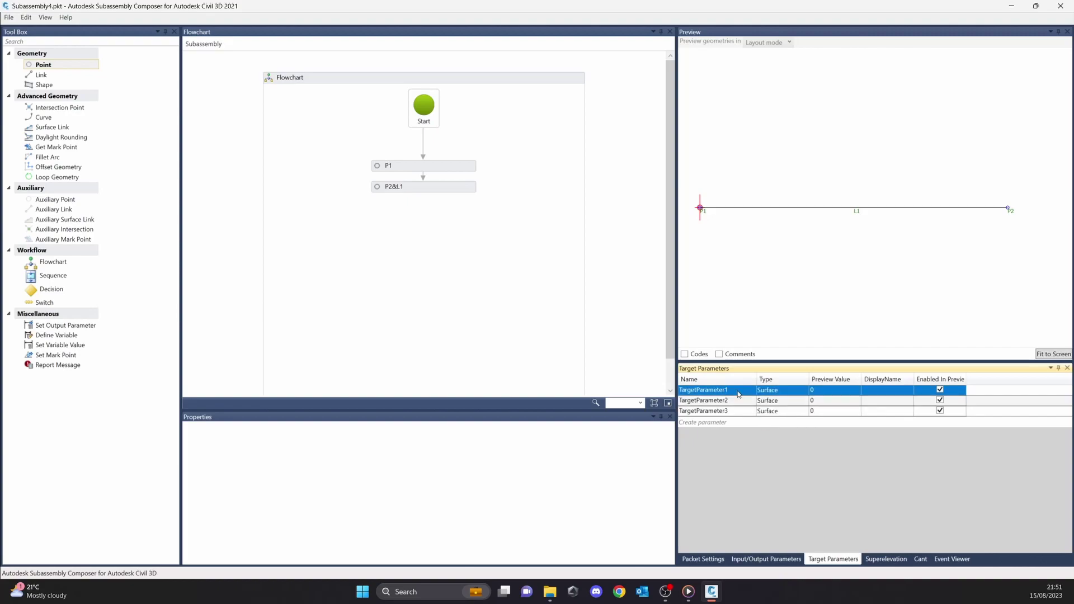
Disable the preview of TargetParameter1, TargetParameter2 and TargetParameter3
left_click(940, 390)
left_click(940, 400)
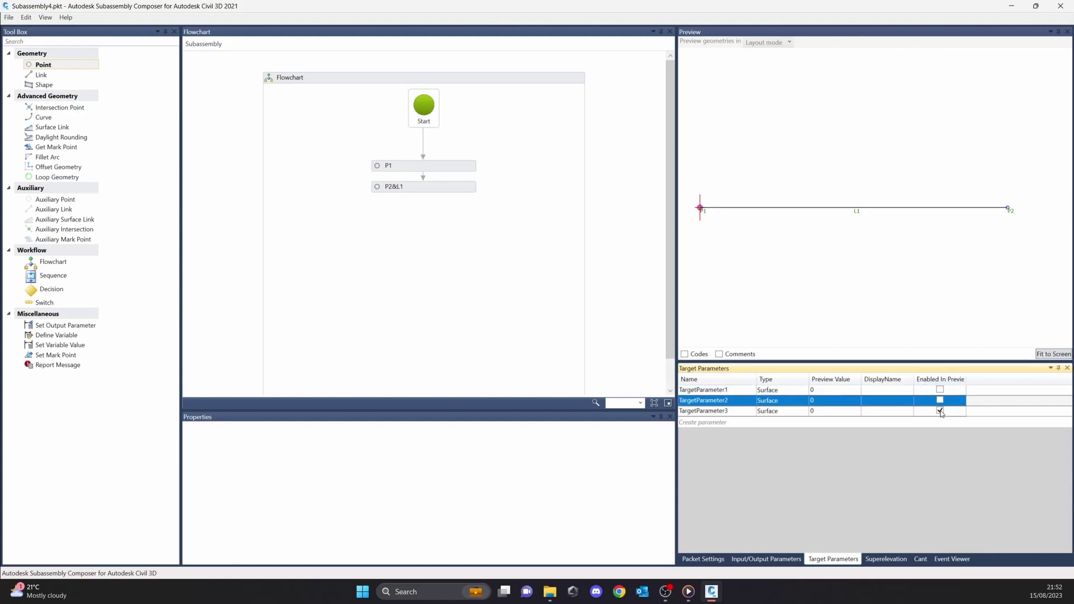
left_click(940, 410)
Compare the Input/Output Parameters table with the Target Parameters table
left_click(784, 560)
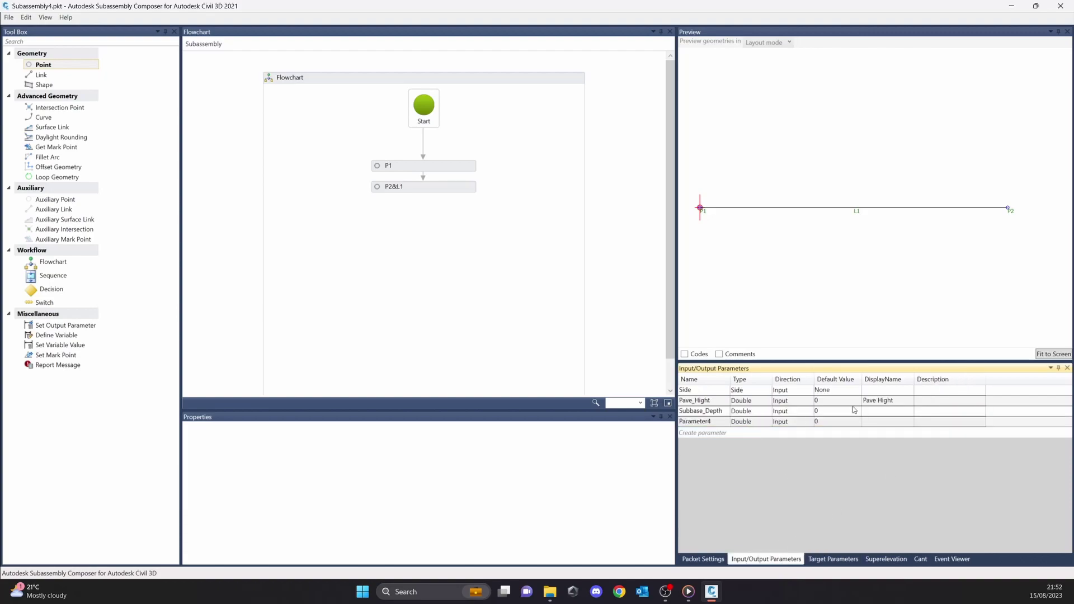
left_click(829, 561)
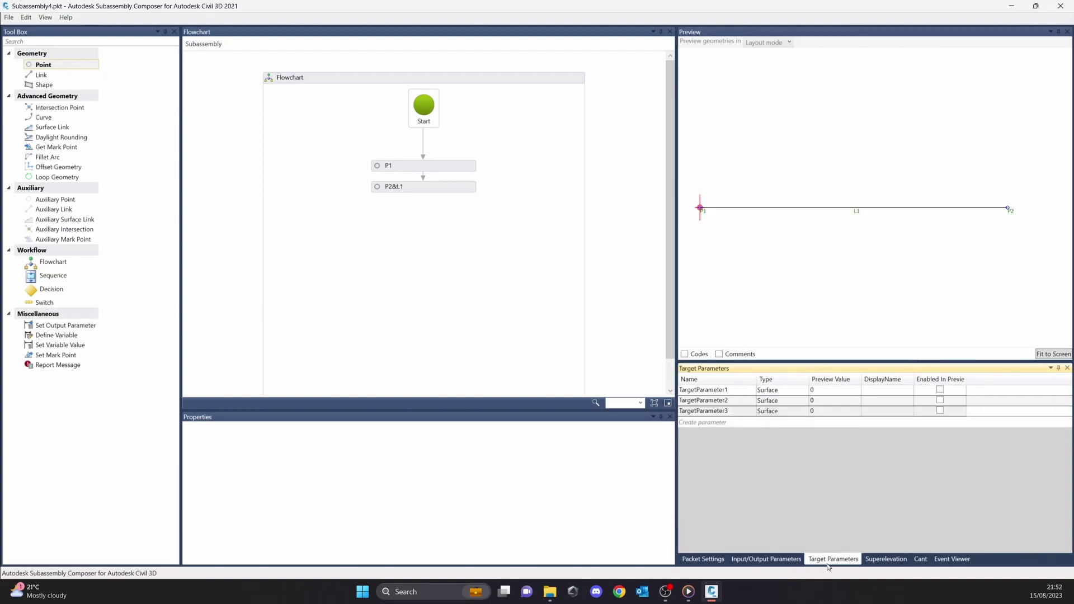
left_click(766, 561)
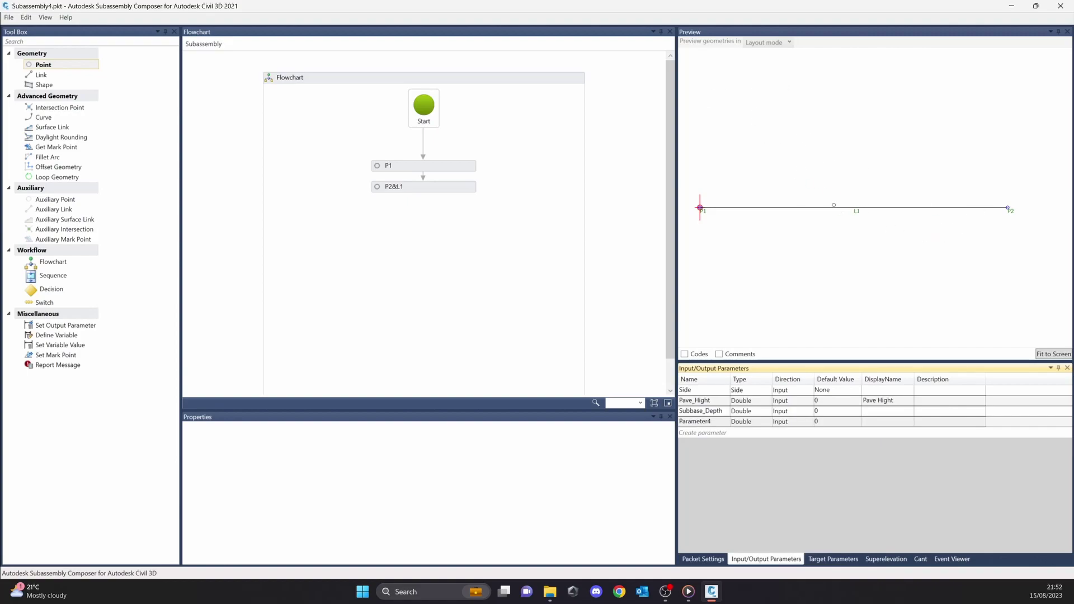
left_click(830, 558)
Widen the Cross Slope column of the Superelevation table and review the left lane, left shoulder and right inside lane slope entries
left_click(886, 559)
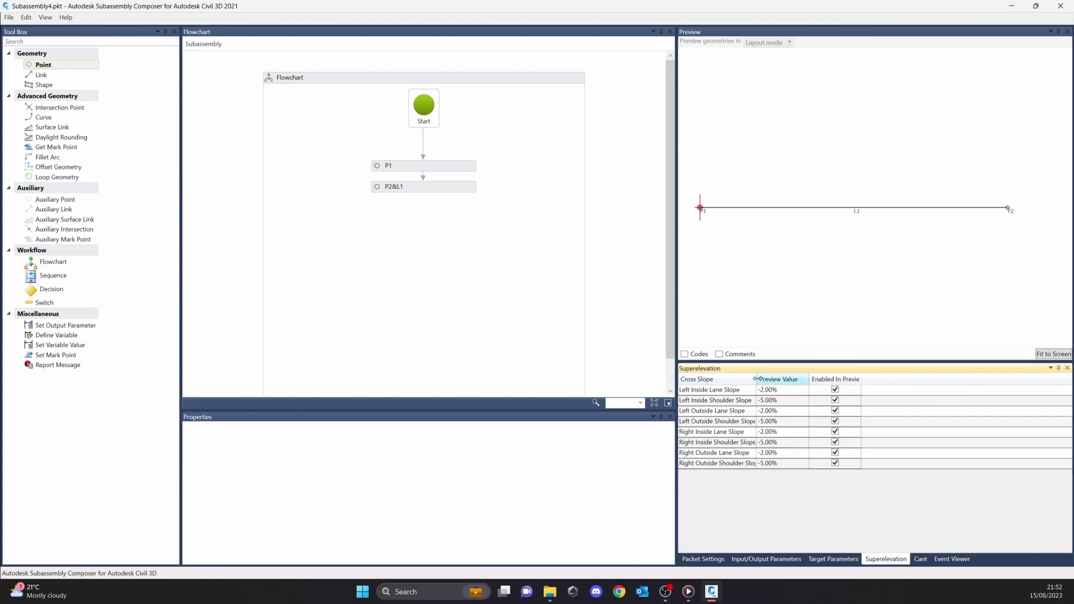
left_click_drag(757, 380, 793, 386)
left_click(740, 390)
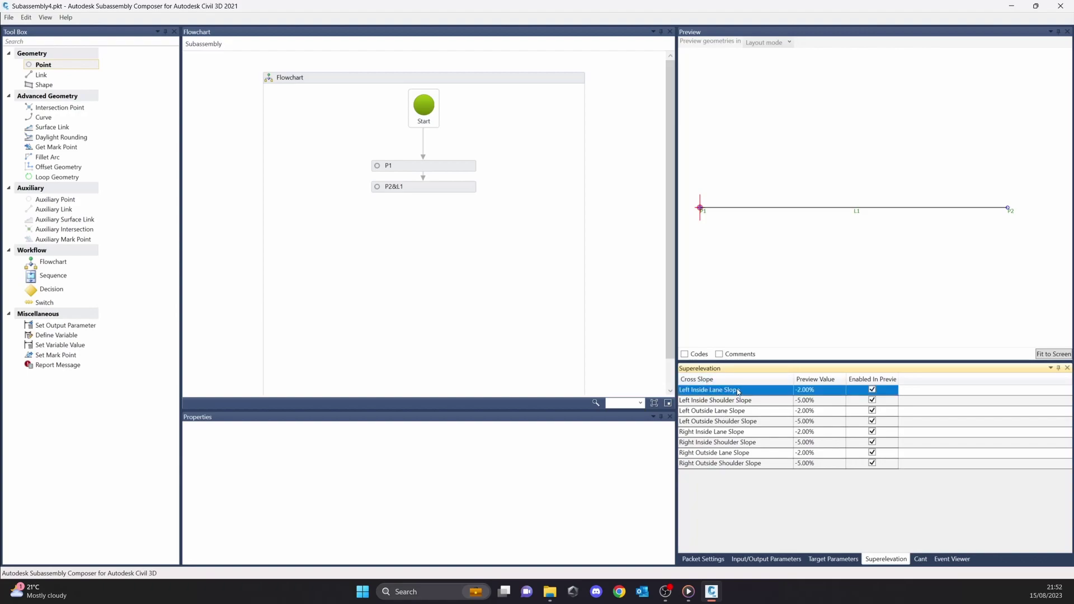
left_click(739, 401)
left_click(738, 411)
left_click(739, 421)
left_click(742, 432)
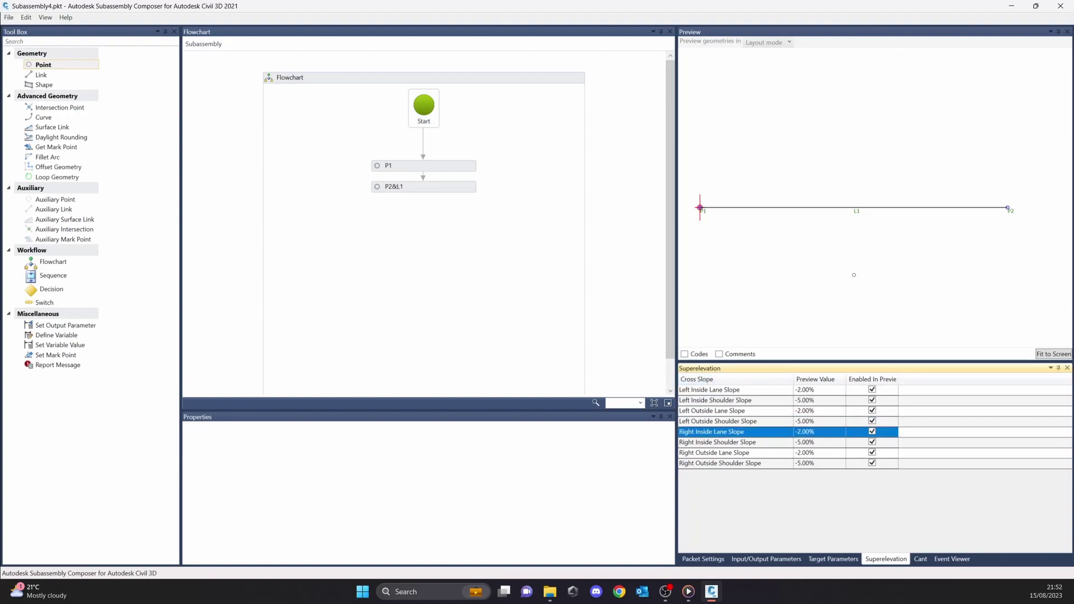
Review the Cant parameters, from CantPivotType through the left and right rail entries to RightRailDeltaElevation
left_click(921, 559)
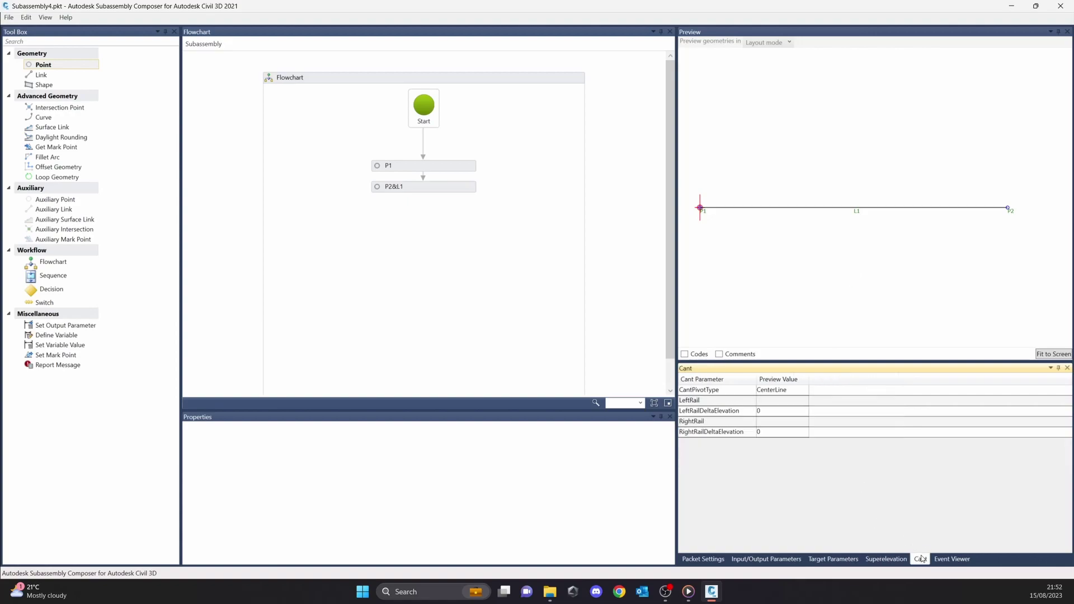
left_click(721, 392)
left_click(723, 401)
left_click(724, 412)
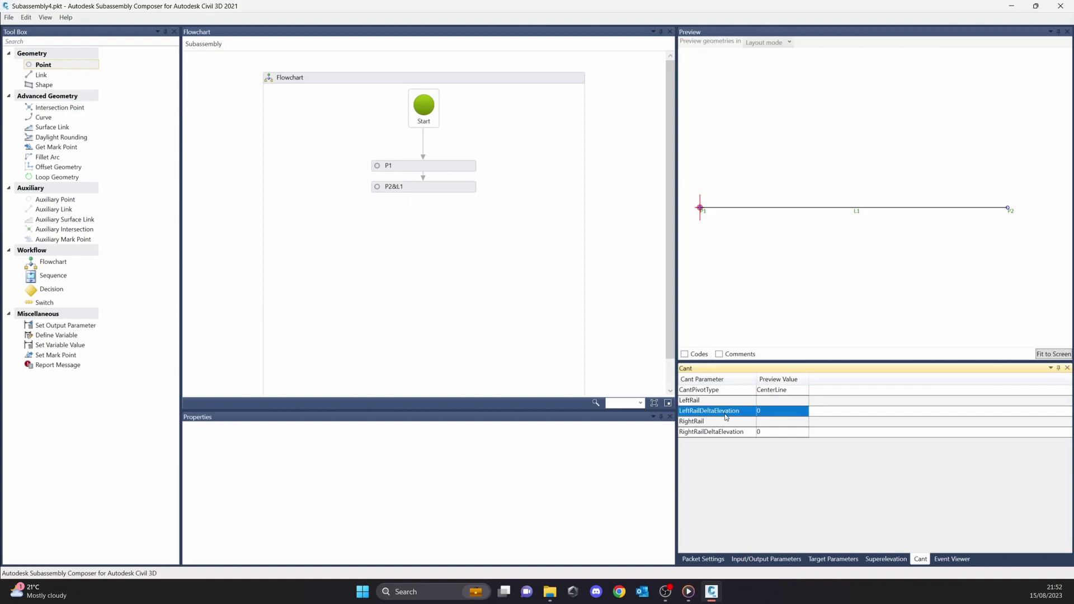
left_click(726, 423)
left_click(726, 433)
left_click(726, 423)
left_click(723, 412)
left_click(721, 401)
left_click(718, 393)
Show the Event Viewer and add an Intersection Point below P2&L1 in the flowchart, leaving its links undefined
left_click(949, 559)
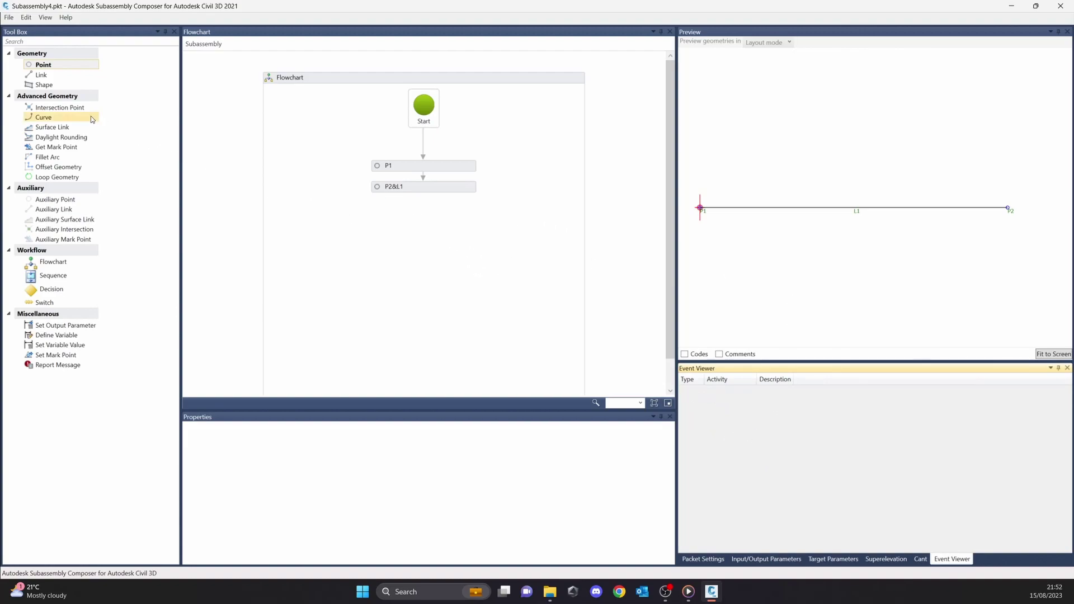
left_click_drag(81, 110, 448, 197)
left_click(461, 270)
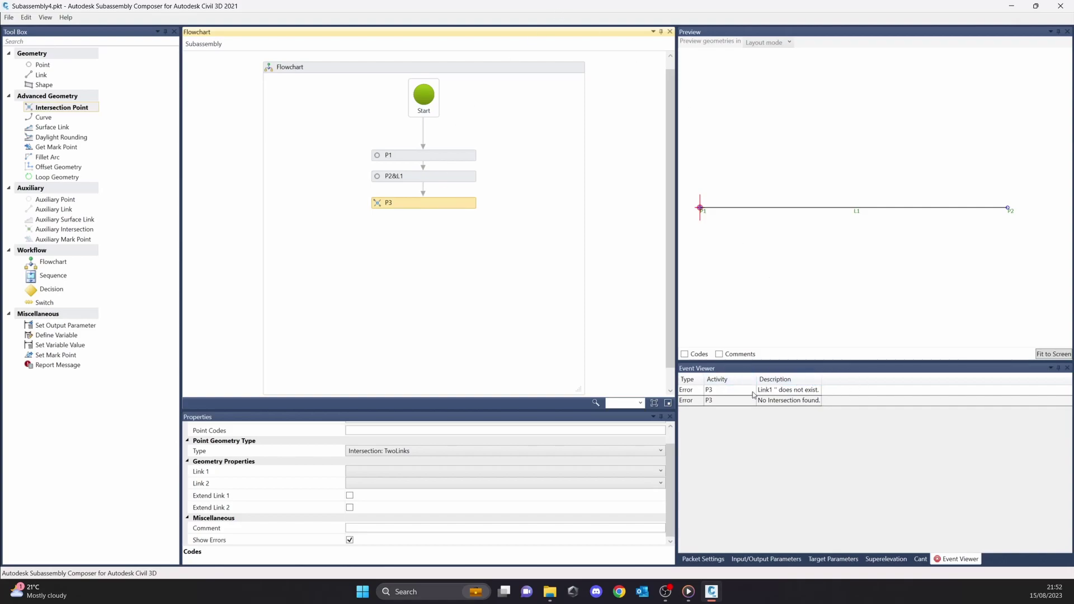
Widen the Activity and Type columns of the Event Viewer
left_click_drag(757, 381, 791, 382)
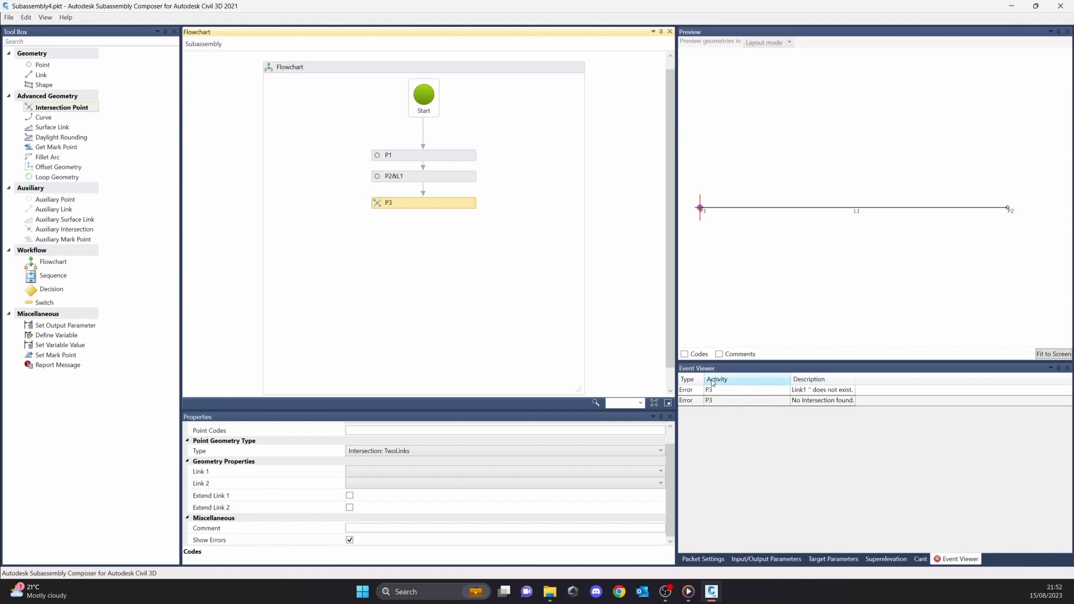
left_click_drag(704, 381, 753, 381)
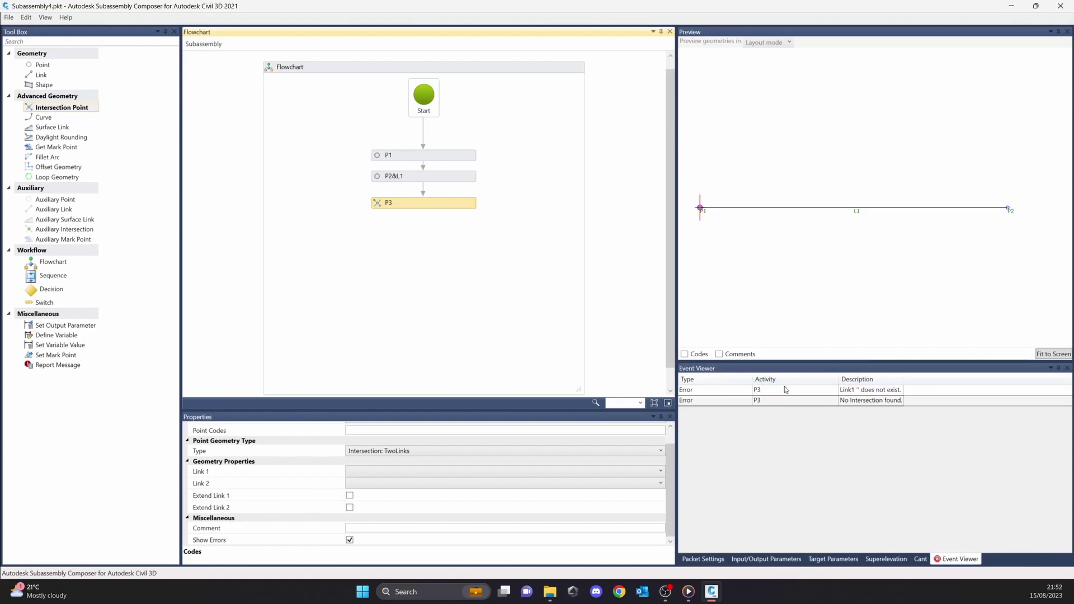
Delete the intersection point P3 from the flowchart and return to the Packet Settings
left_click(486, 279)
left_click(461, 202)
left_click(504, 250)
left_click(458, 203)
key("Delete")
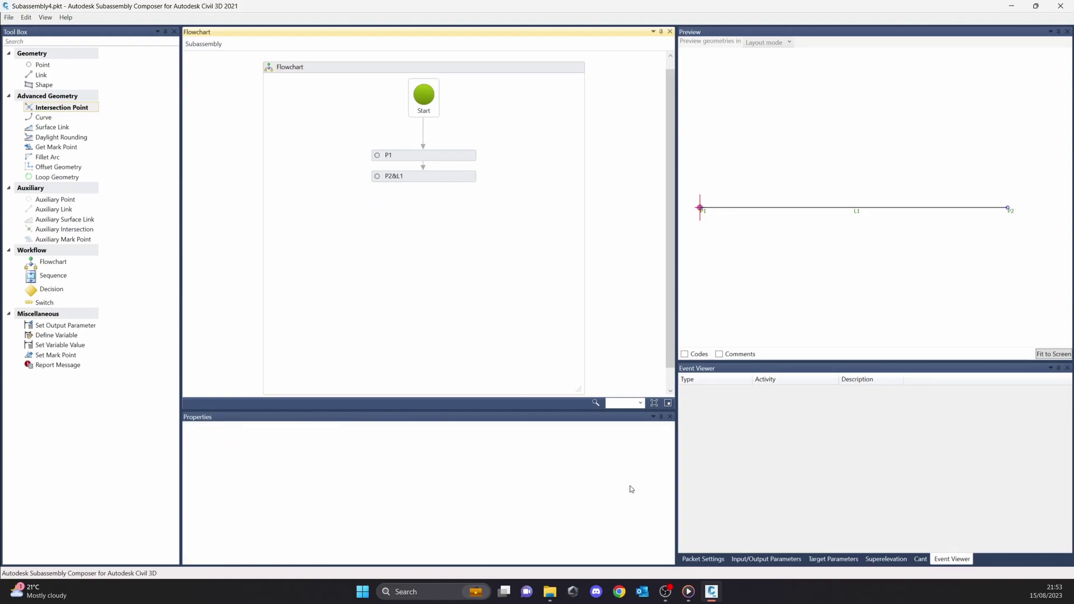
left_click(705, 558)
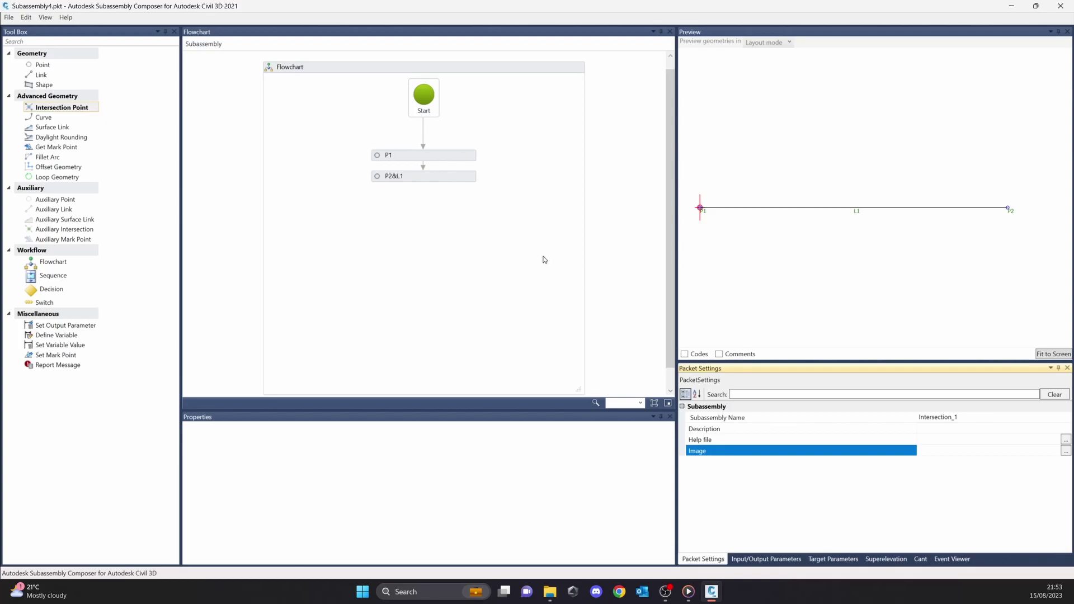